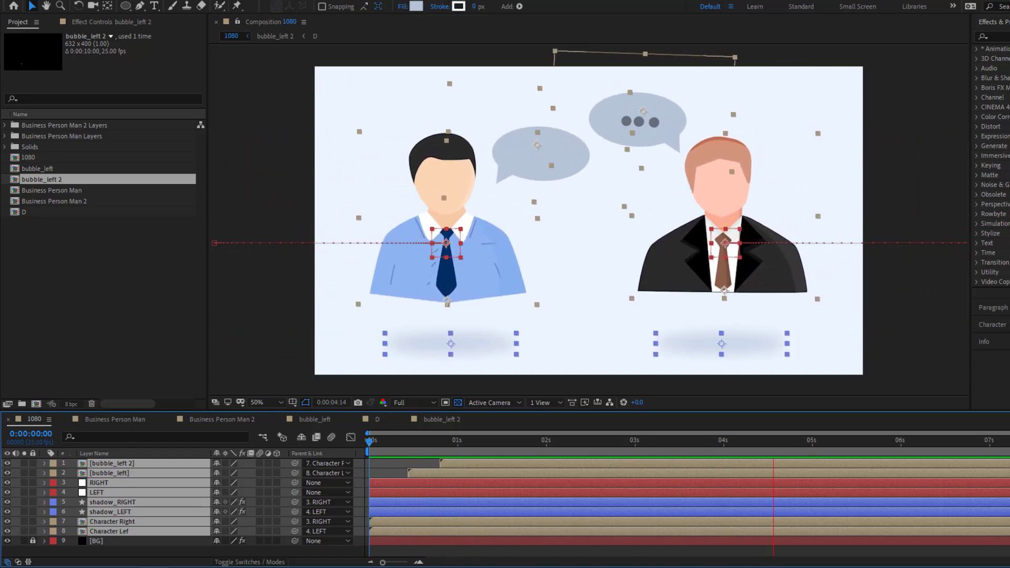
Maximize the Composition panel and replay the finished speech-bubble animation
key(grave)
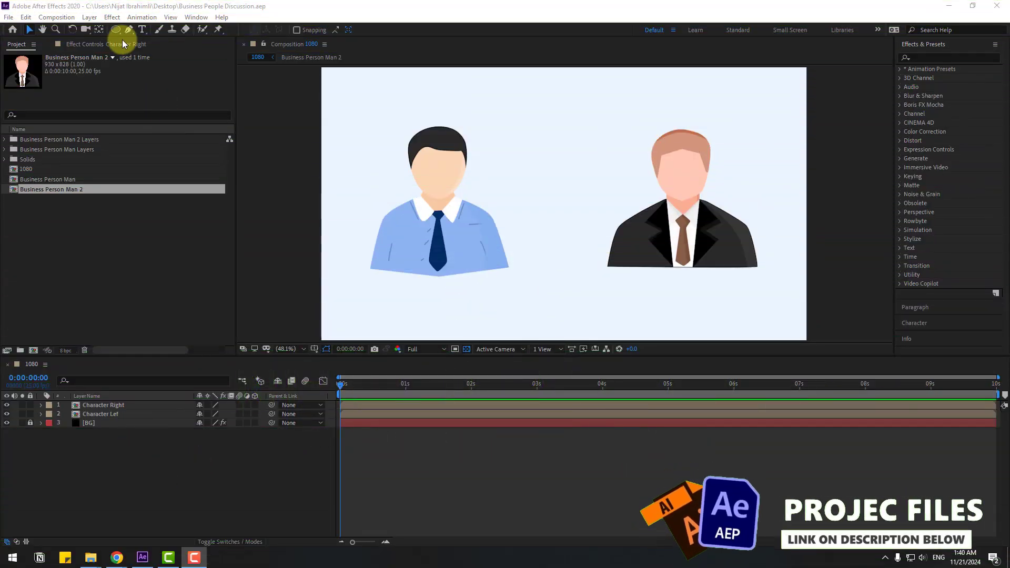
Draw an ellipse shape beneath the left businessman
mouse_move(115, 29)
mouse_down()
mouse_move(118, 45)
mouse_move(173, 53)
mouse_up()
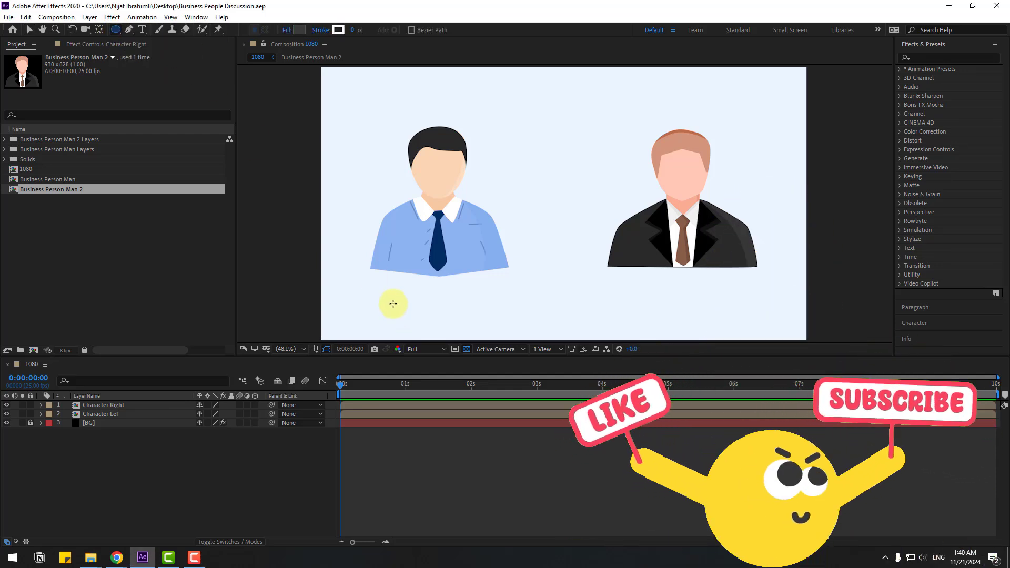
drag(383, 301, 500, 323)
click(29, 30)
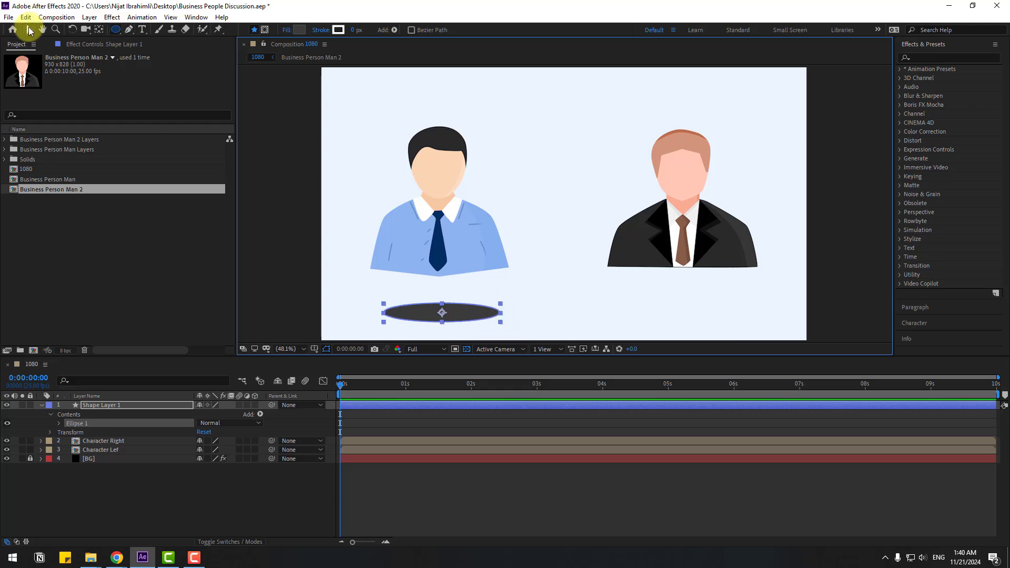
Fill the ellipse with light blue-grey B4C4D6 and begin renaming its layer
click(384, 29)
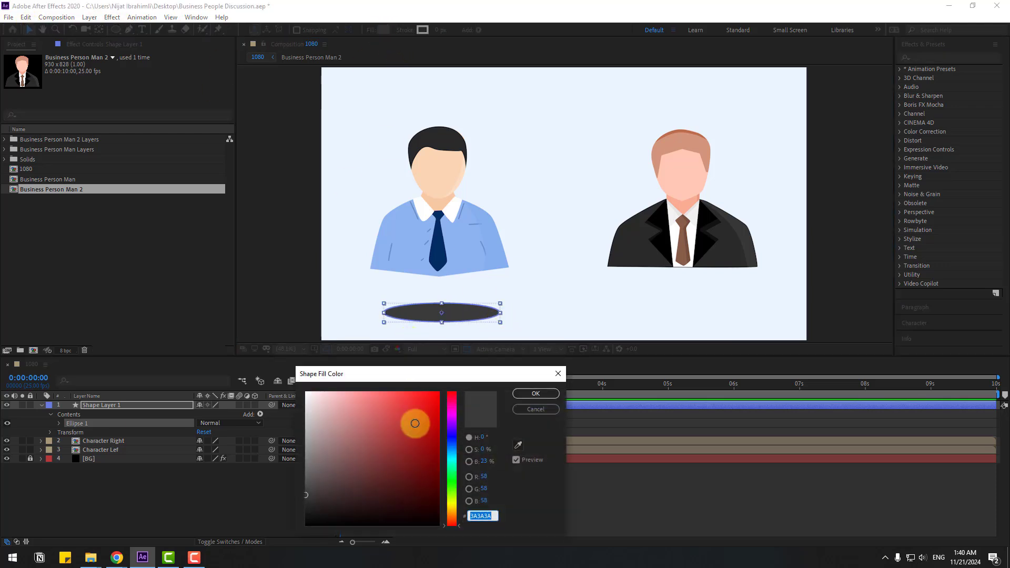
click(518, 447)
click(552, 319)
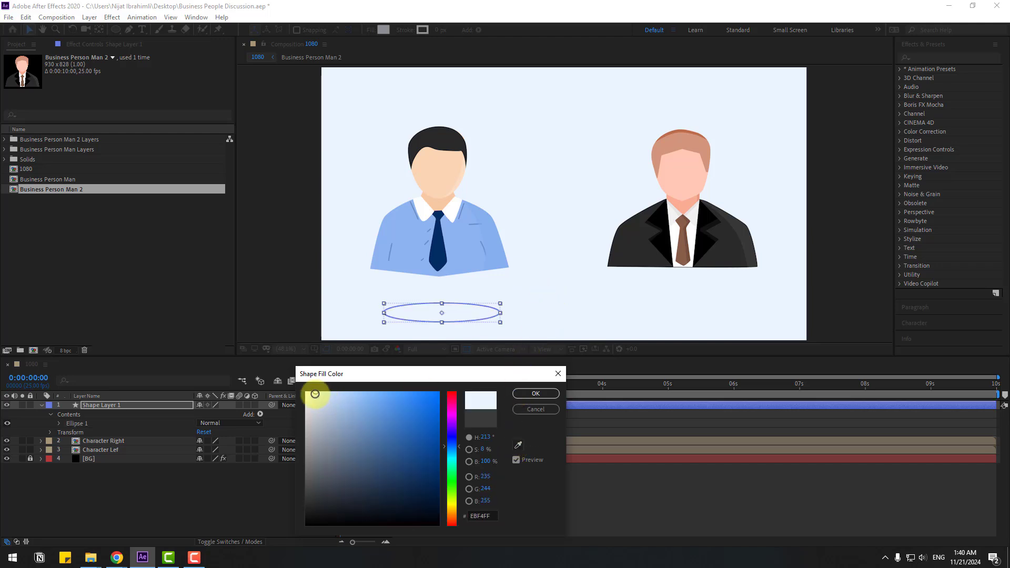
drag(315, 393, 323, 406)
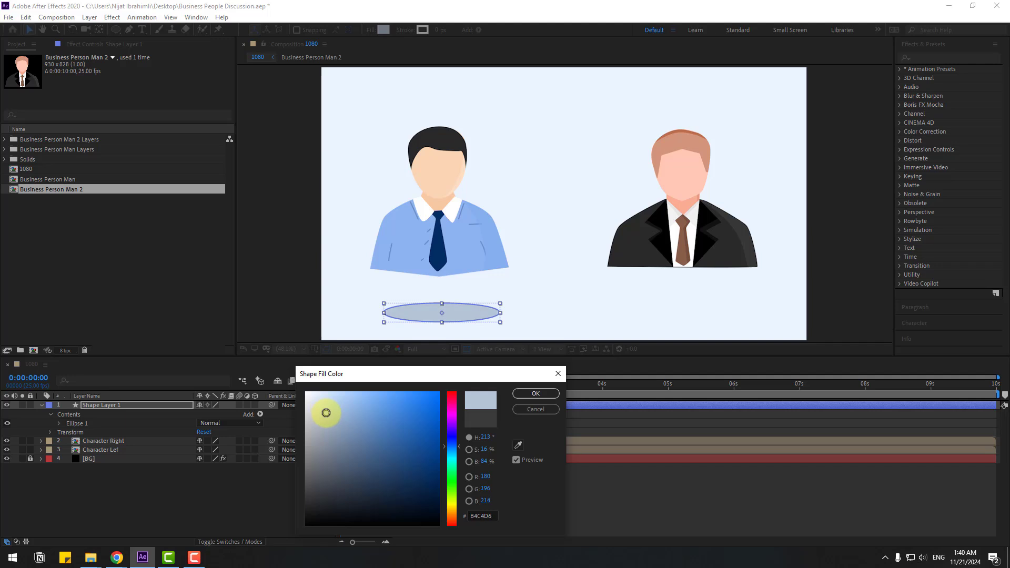
click(520, 394)
click(134, 405)
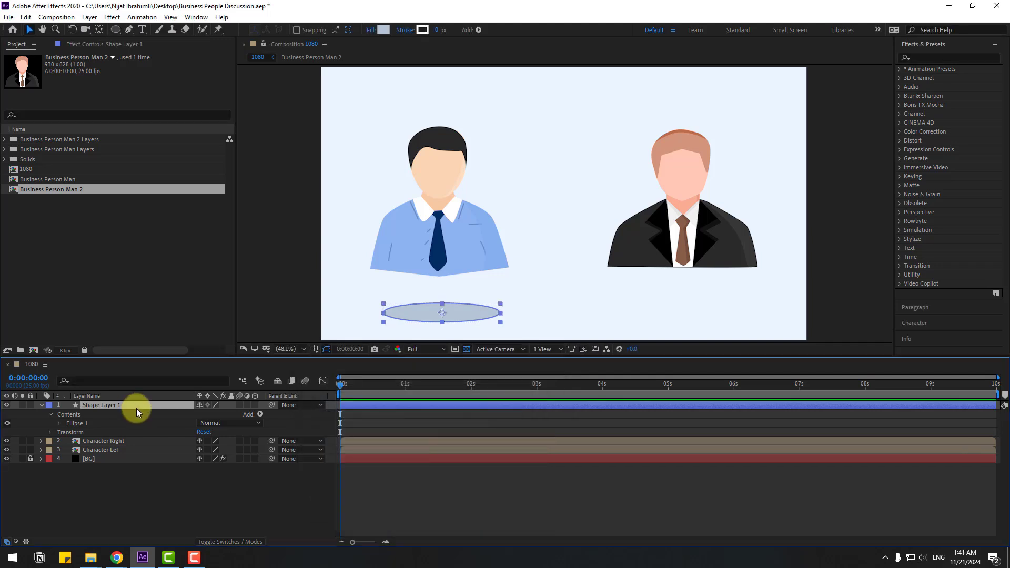
key(Return)
Name the layer shadow_LEFT and apply Gaussian Blur with Blurriness 83
text(shadow_LEF)
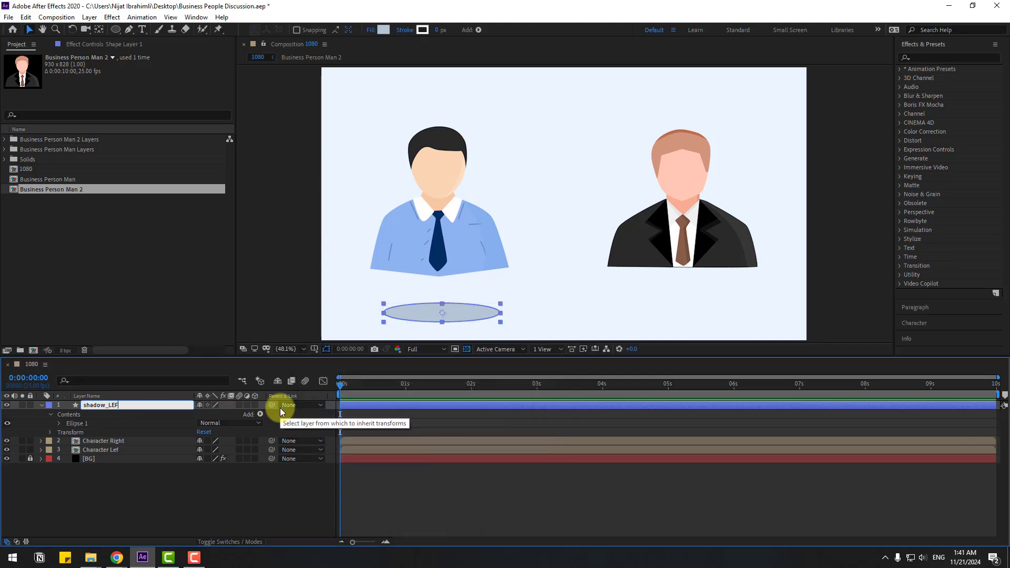
text(T)
key(Return)
click(936, 58)
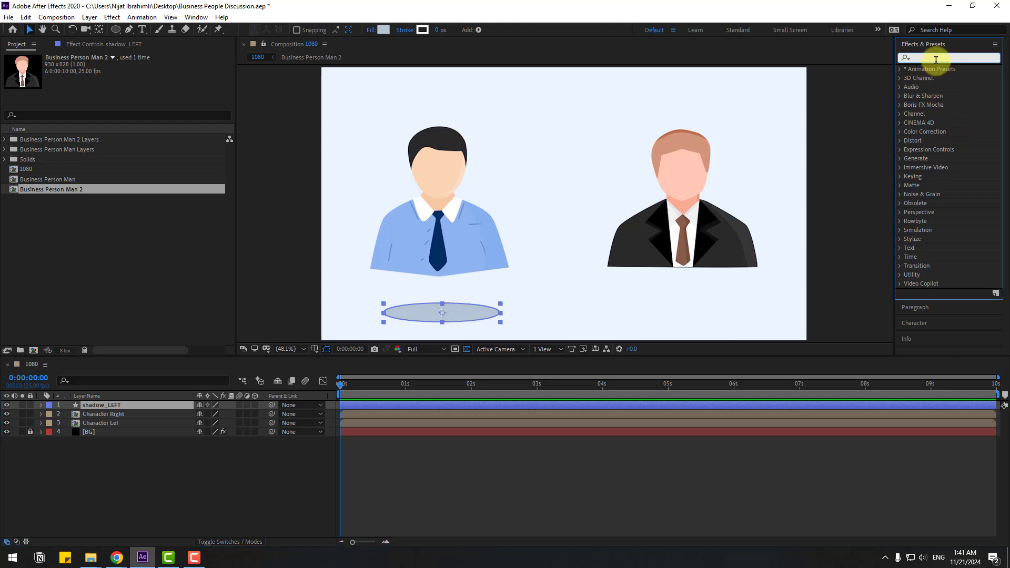
text(gaus)
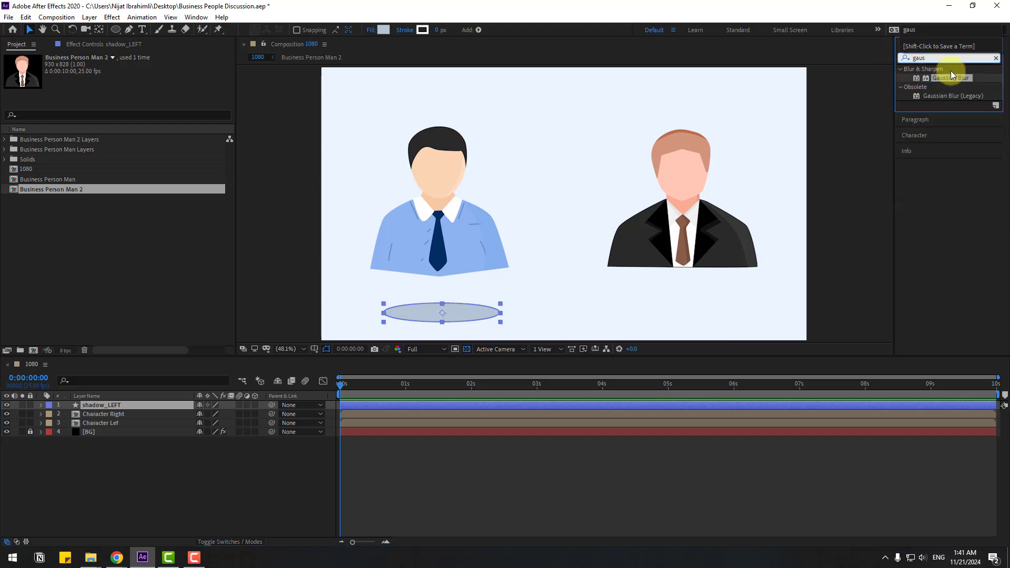
drag(953, 78, 124, 406)
drag(381, 259, 490, 226)
key(slash)
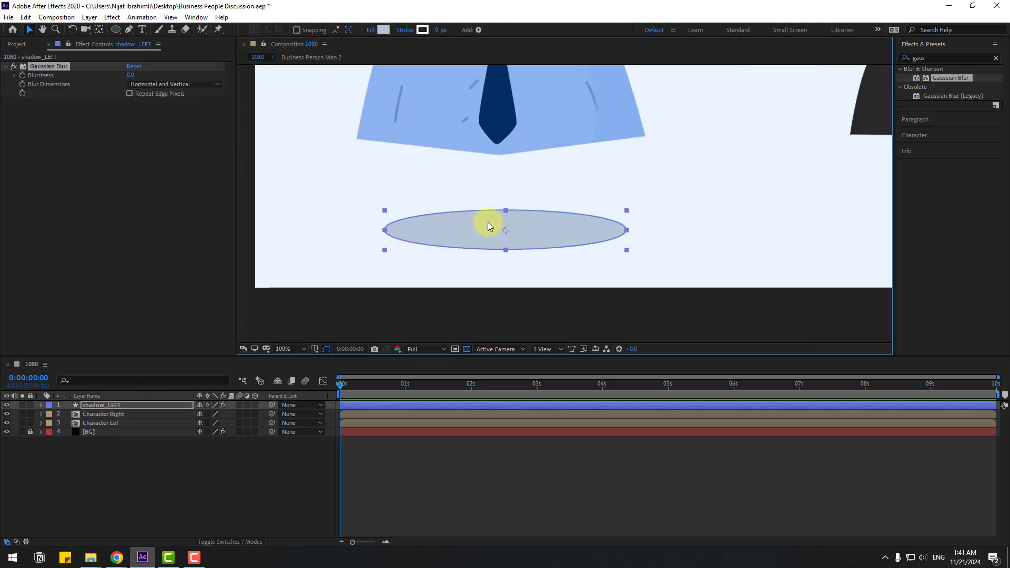
drag(130, 80, 548, 221)
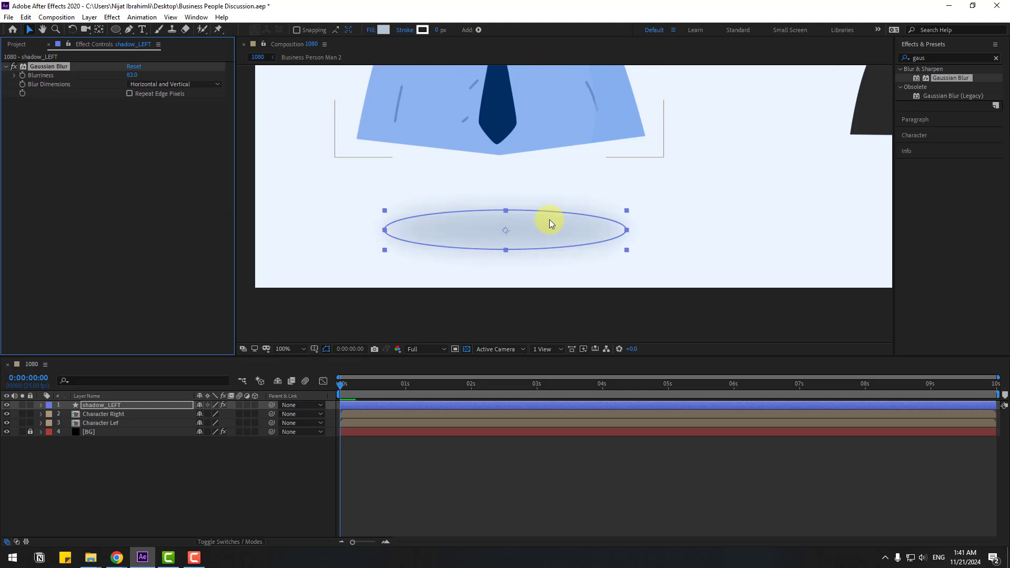
click(264, 467)
key(comma)
key(comma)
key(slash)
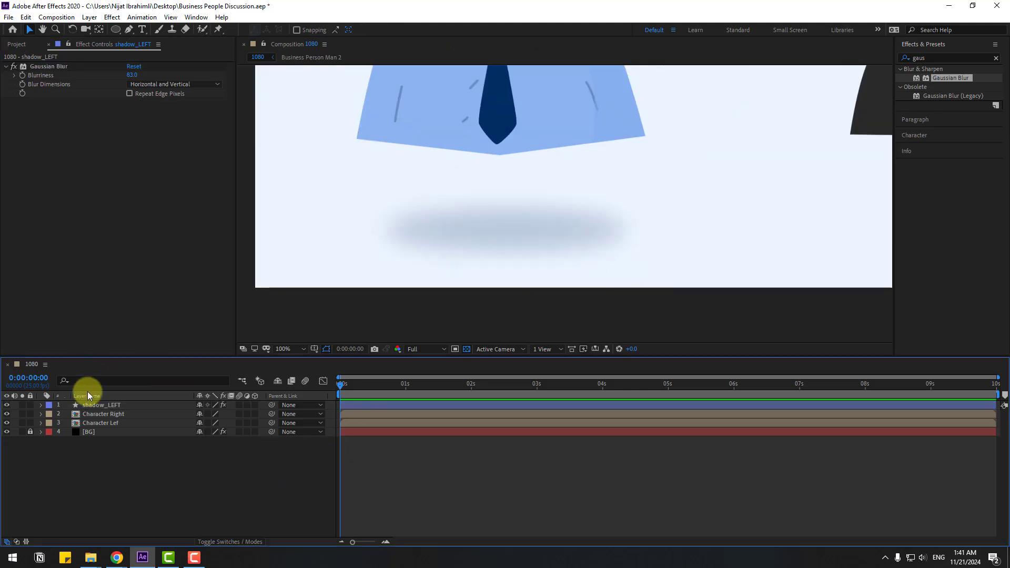
Lower shadow_LEFT's opacity to 65%
click(89, 405)
key(t)
drag(197, 415, 187, 417)
click(314, 418)
key(comma)
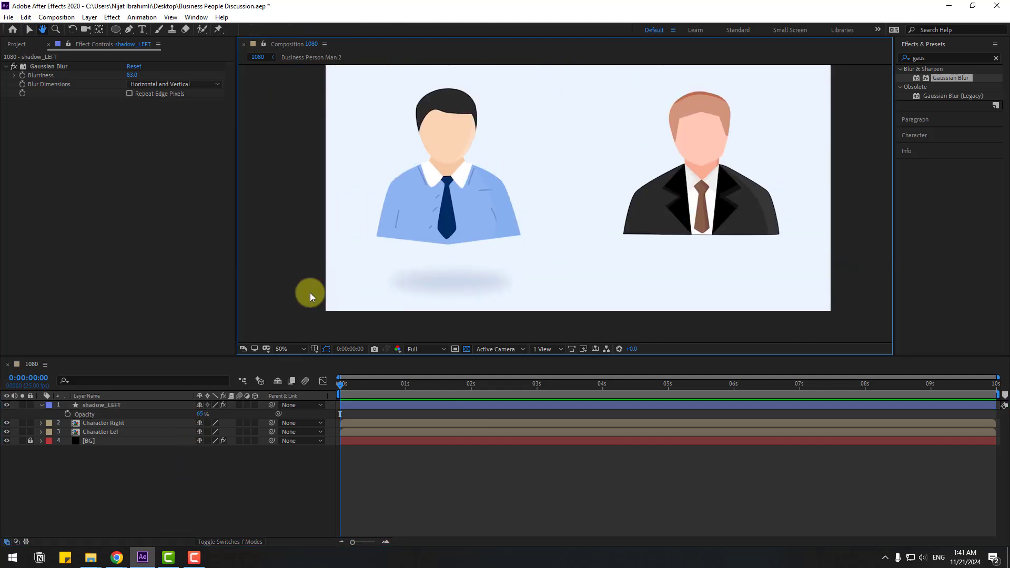
click(40, 405)
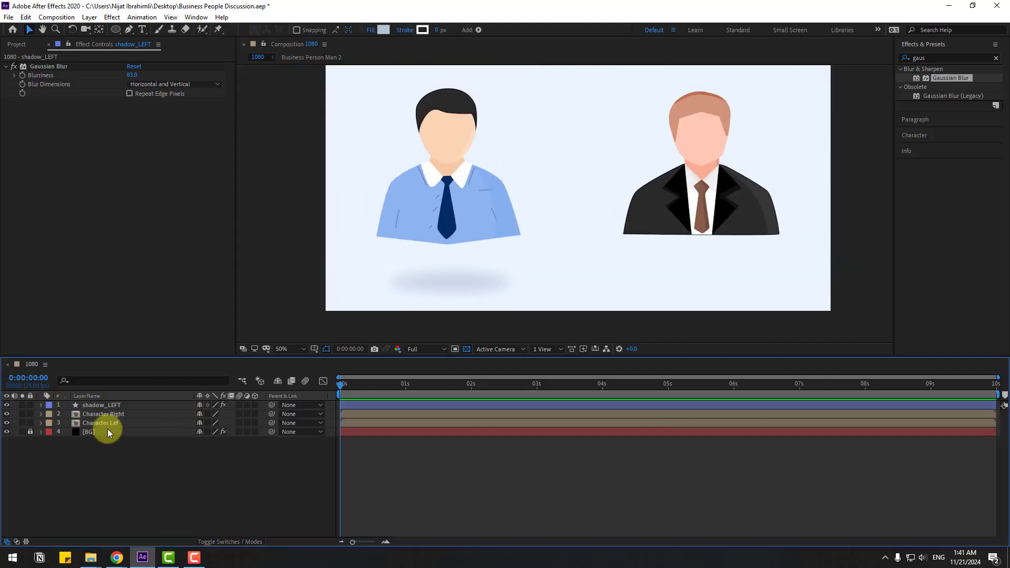
click(102, 409)
Duplicate shadow_LEFT, move the copy under the right businessman, and name it shadow_RIGHT
key(ctrl+d)
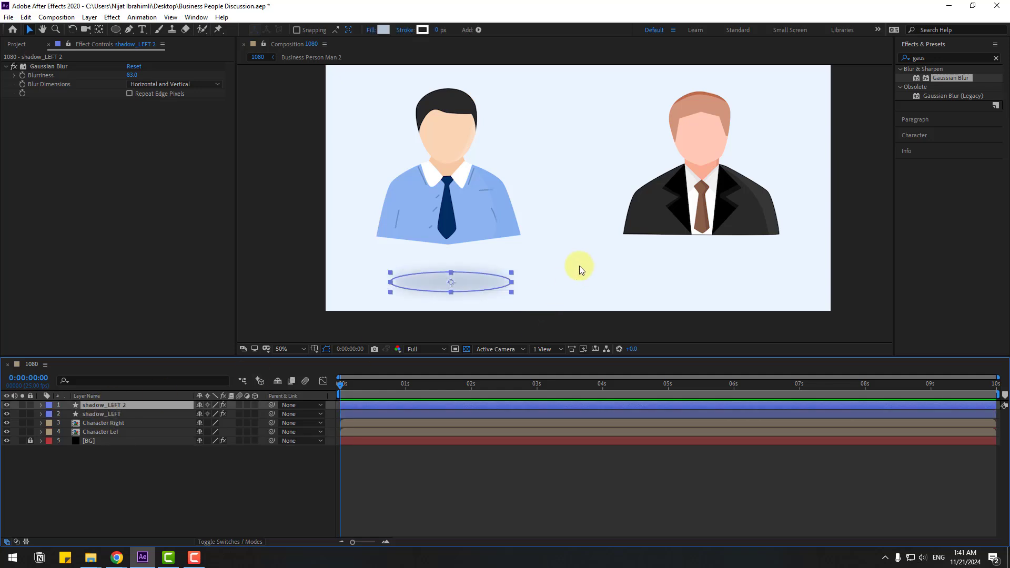
drag(429, 300, 678, 302)
click(124, 406)
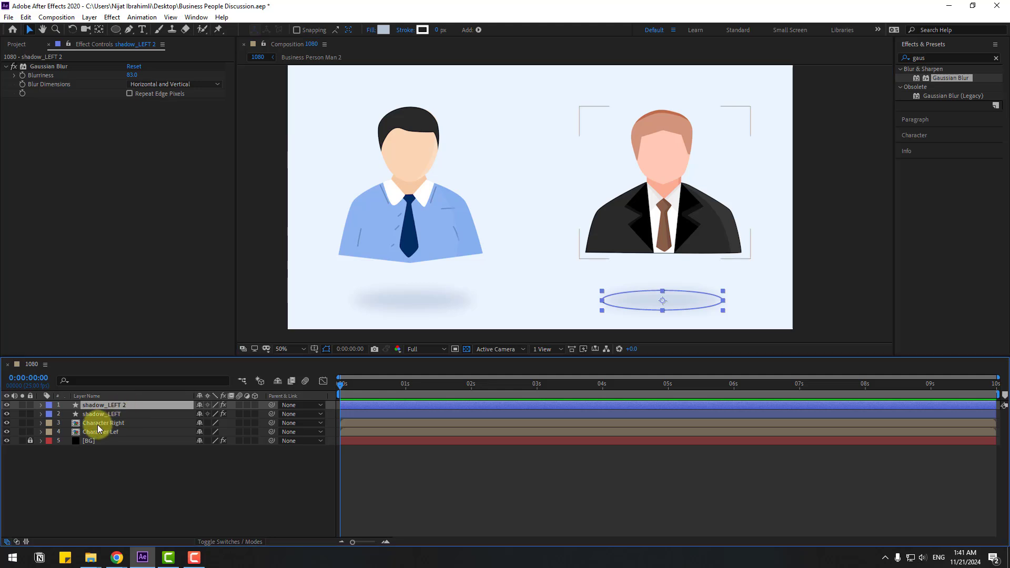
key(Return)
text(sh)
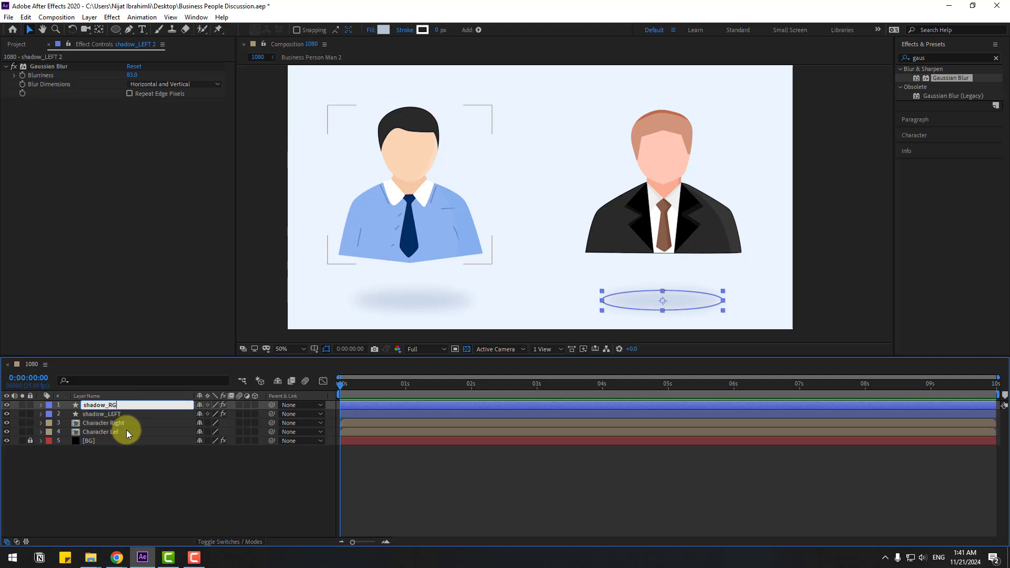
text(adow_RIGHT)
key(Return)
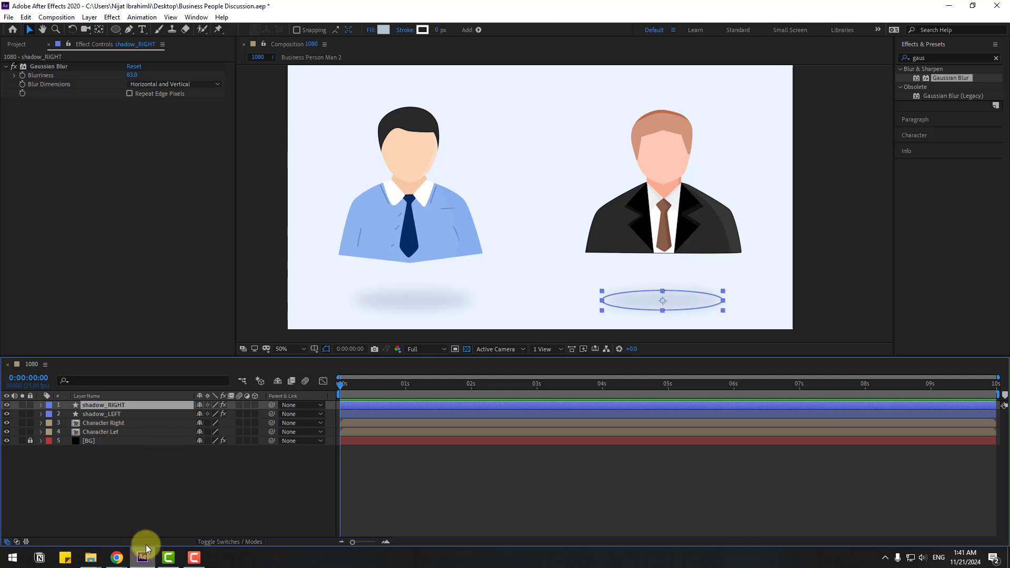
click(166, 513)
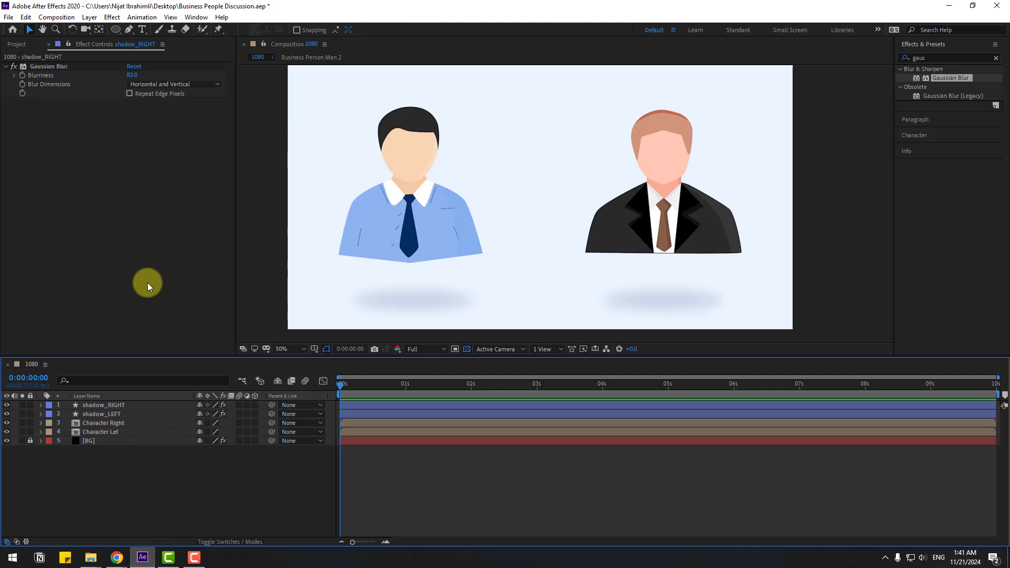
Add a null with centred anchor point on the left man's tie, named LEFT
click(91, 17)
mouse_move(158, 30)
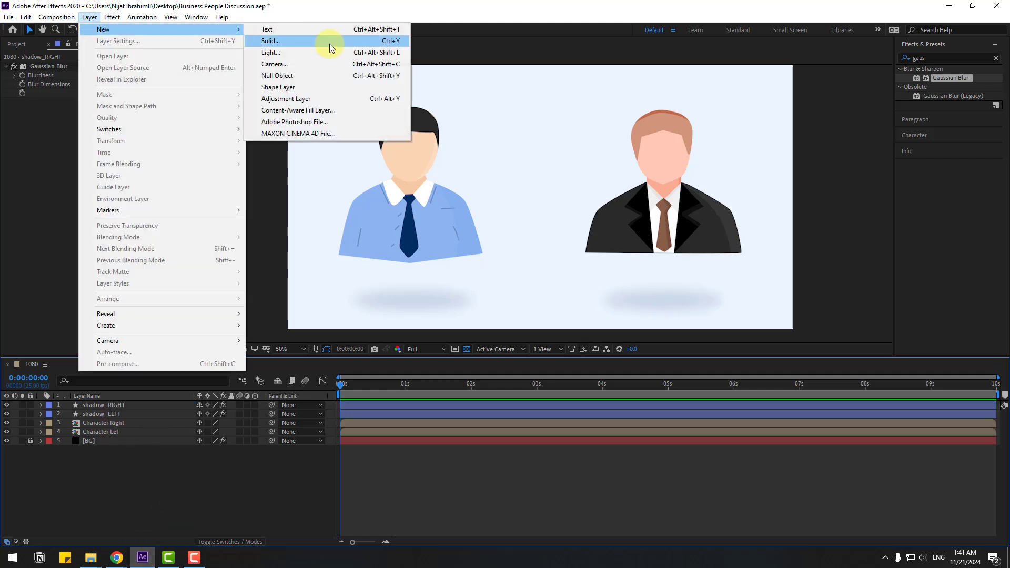
click(278, 78)
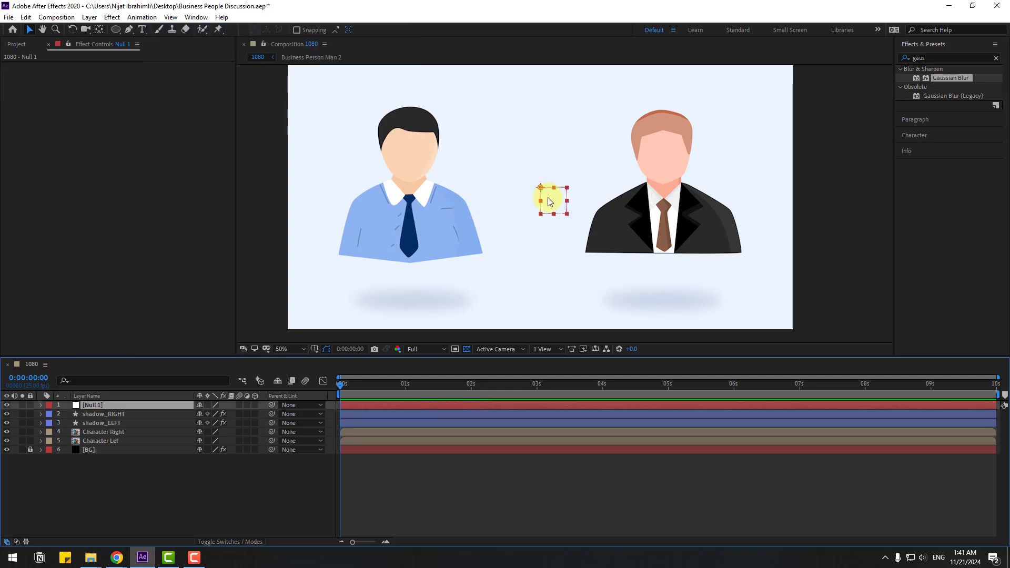
click(99, 30)
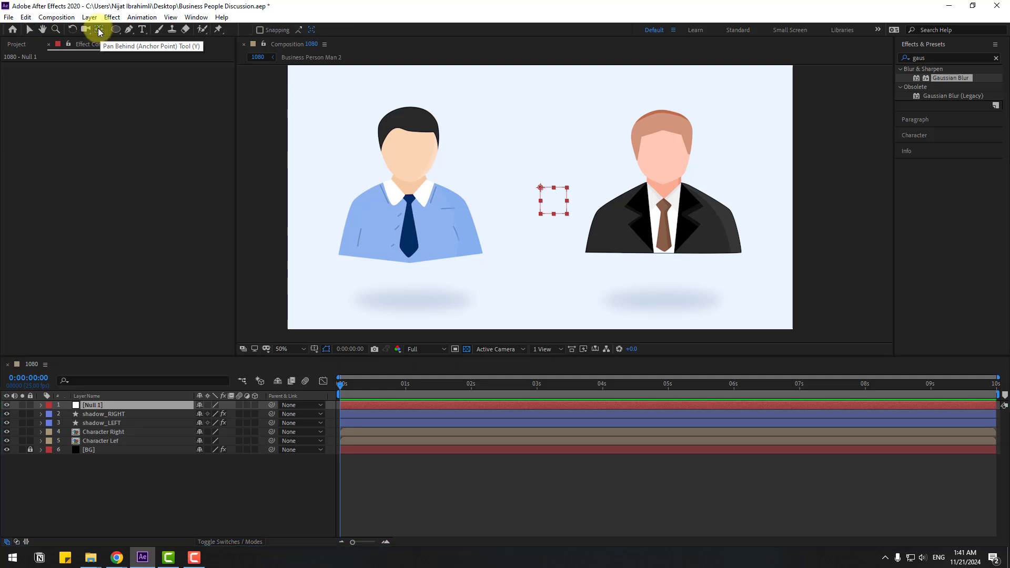
key(ctrl+alt+Home)
click(30, 30)
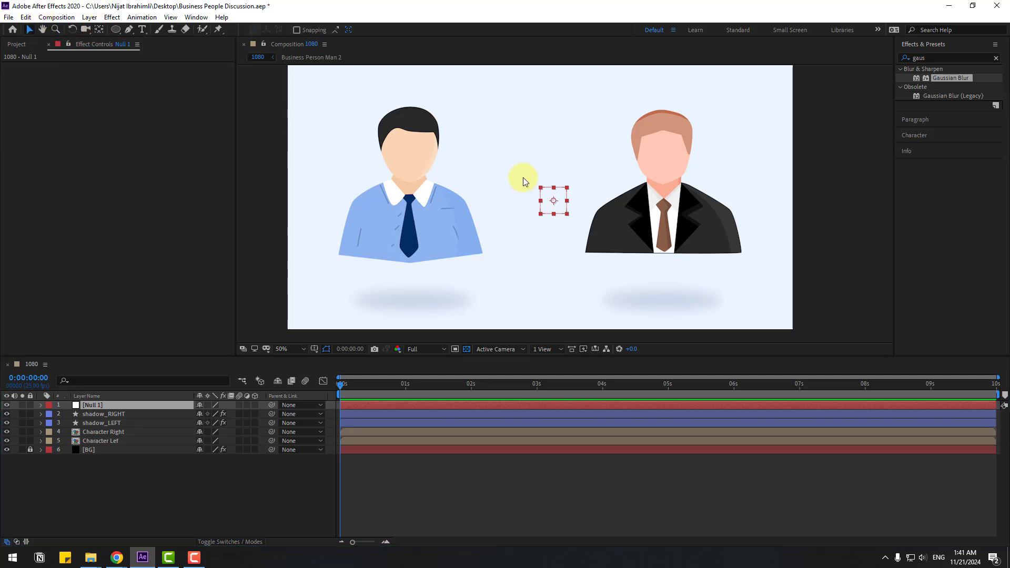
drag(559, 210, 416, 216)
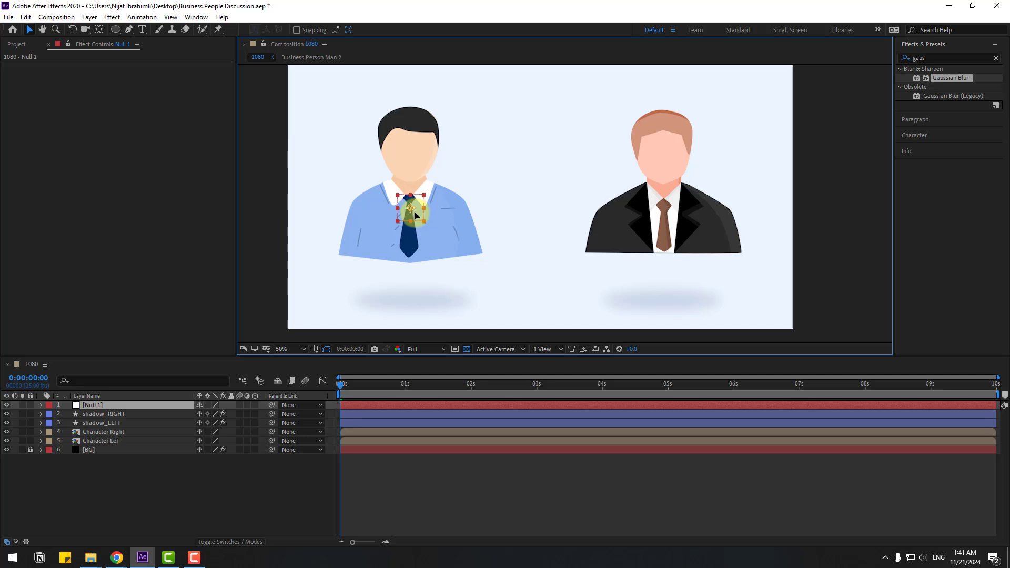
click(90, 406)
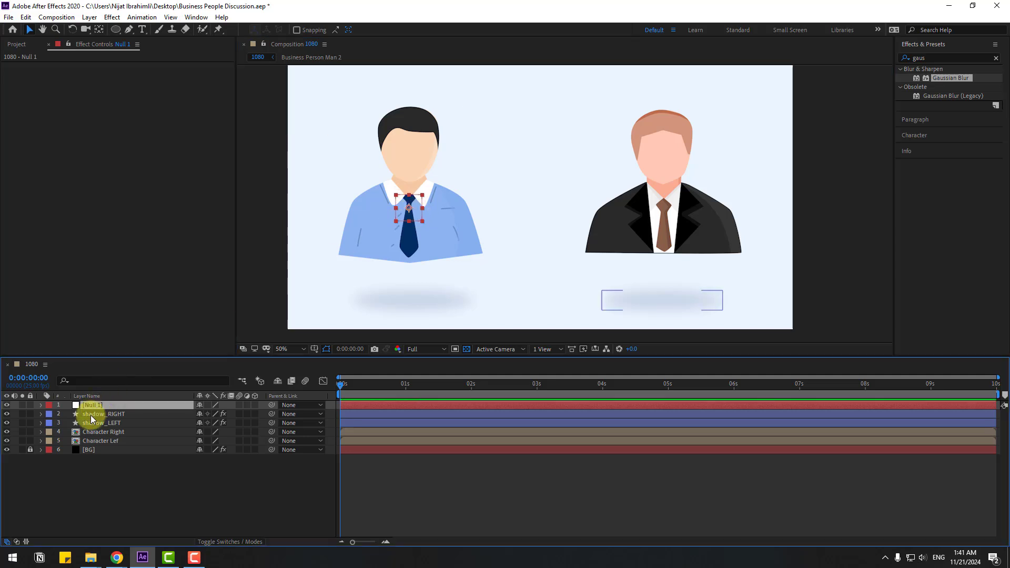
key(Return)
text(LEFT)
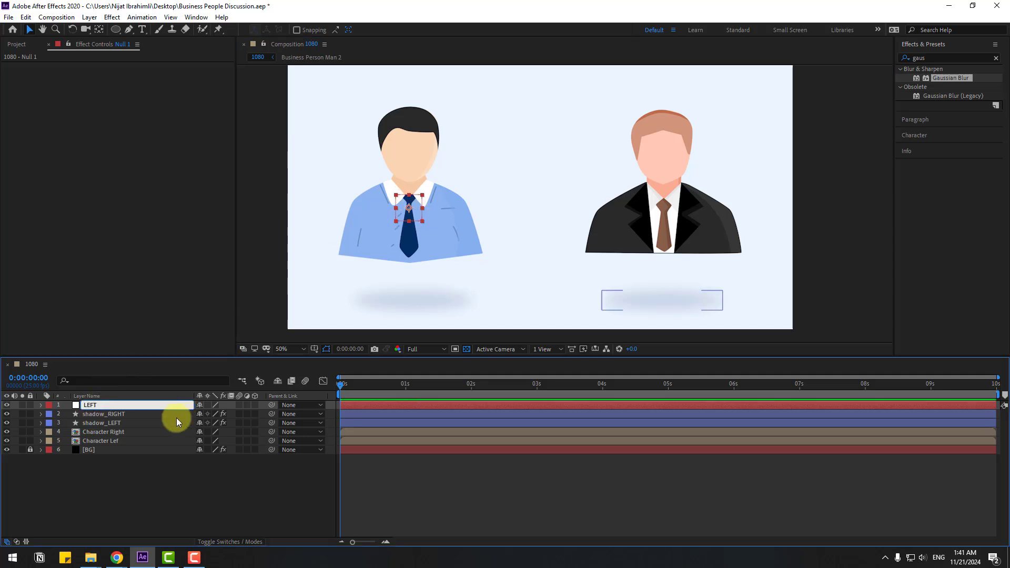
click(76, 415)
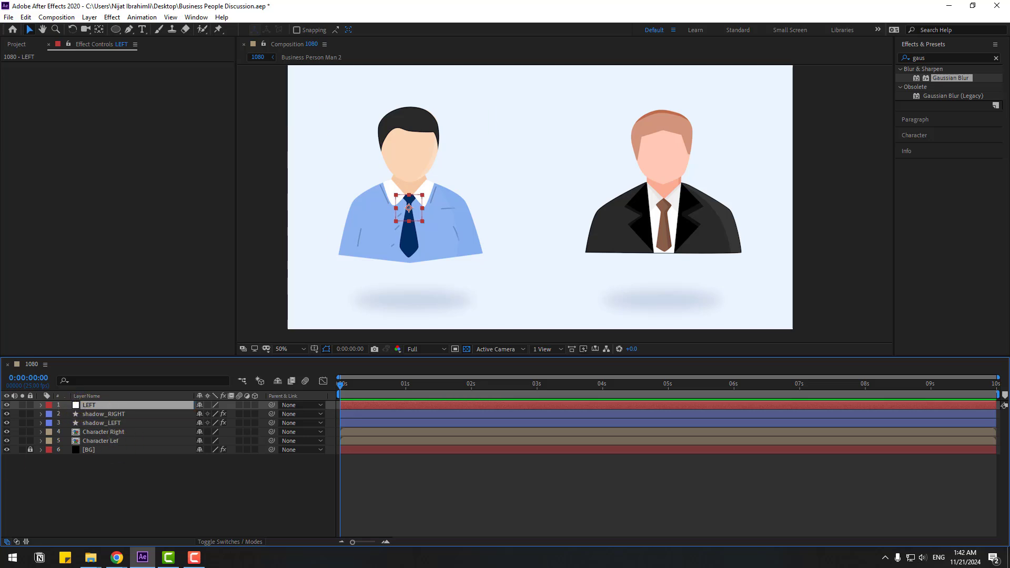
Duplicate the LEFT null onto the right man's tie and name it RIGHT
key(ctrl+d)
drag(411, 214, 673, 216)
click(58, 411)
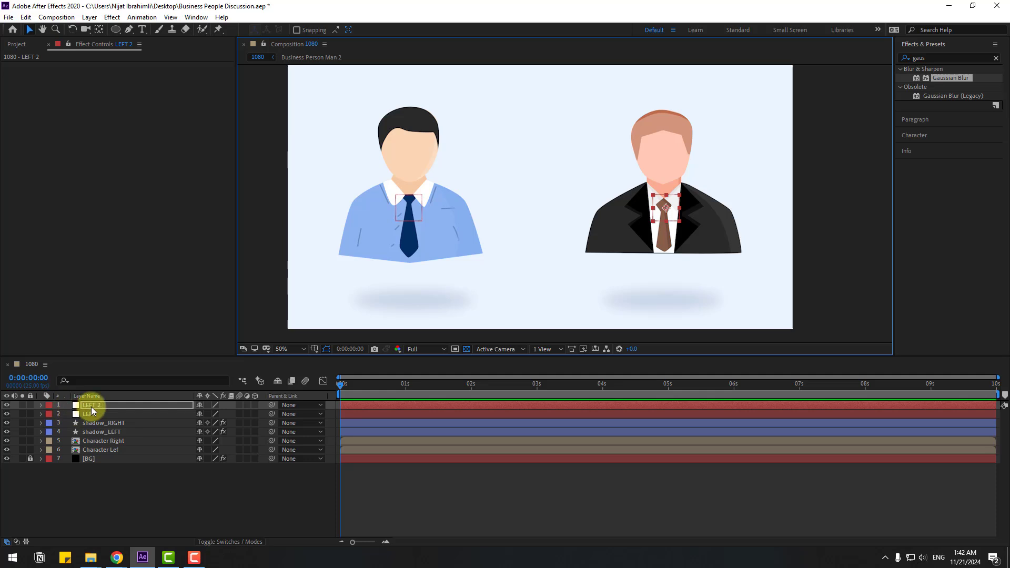
text(RIGHT)
key(Return)
click(186, 475)
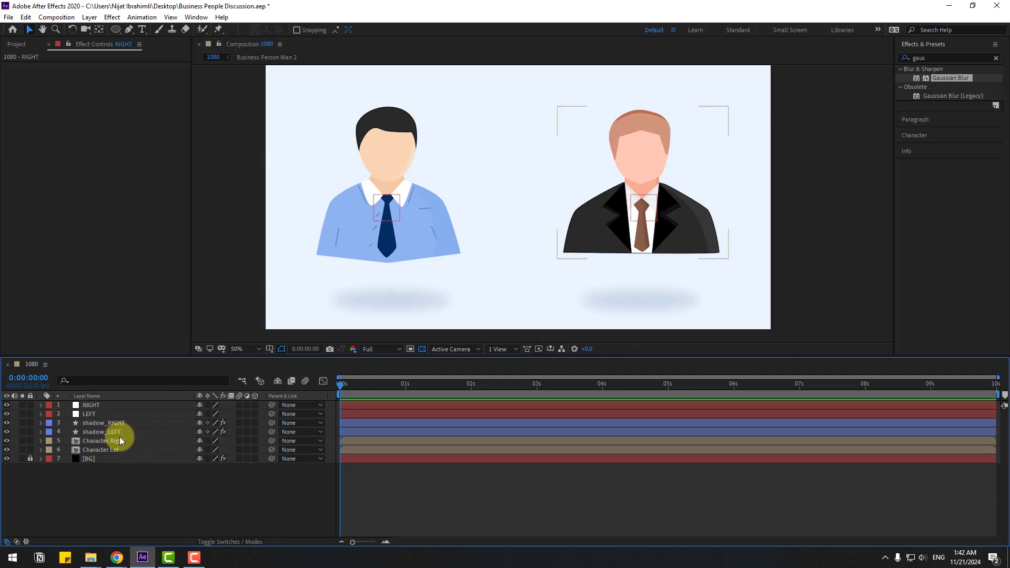
Parent shadow_RIGHT and Character Right to the RIGHT null and test the link
click(109, 422)
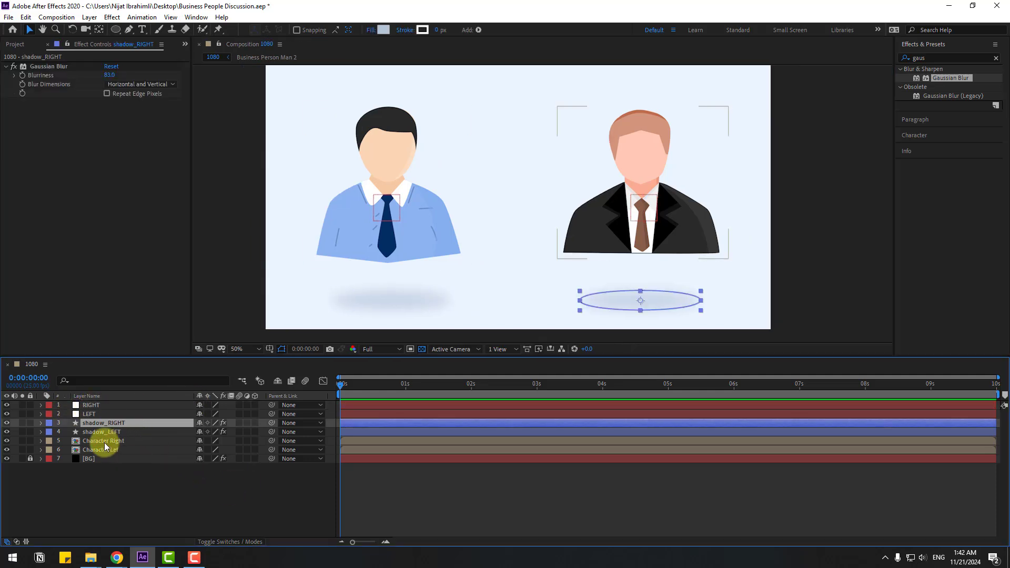
ctrl+click(104, 444)
drag(273, 422, 95, 404)
click(93, 403)
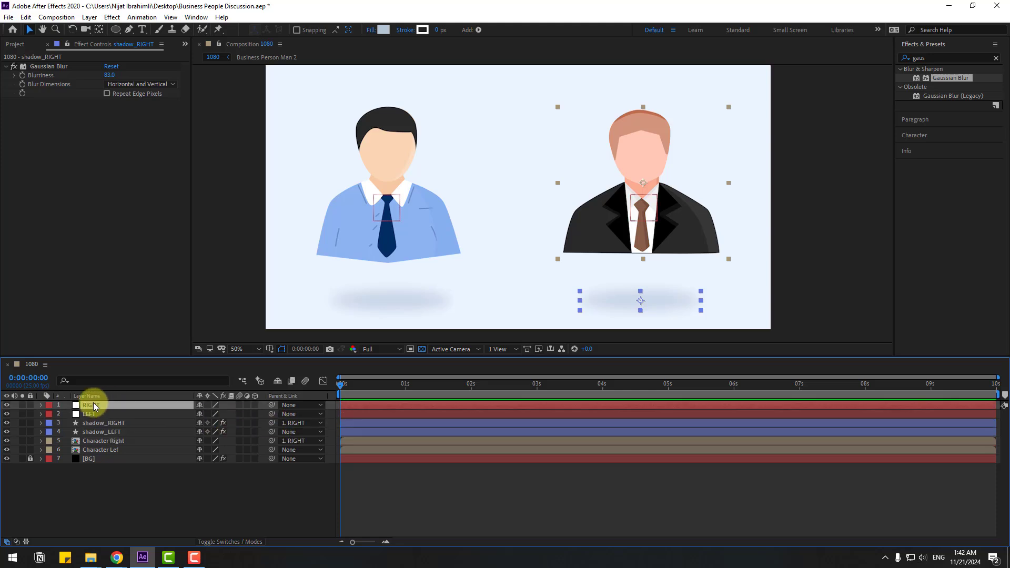
drag(640, 207, 684, 202)
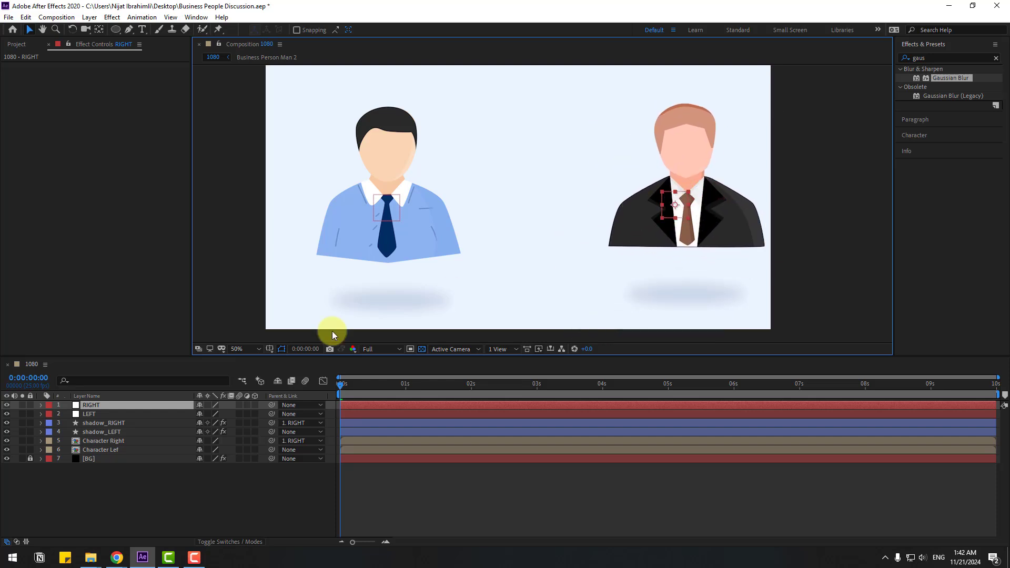
key(ctrl+z)
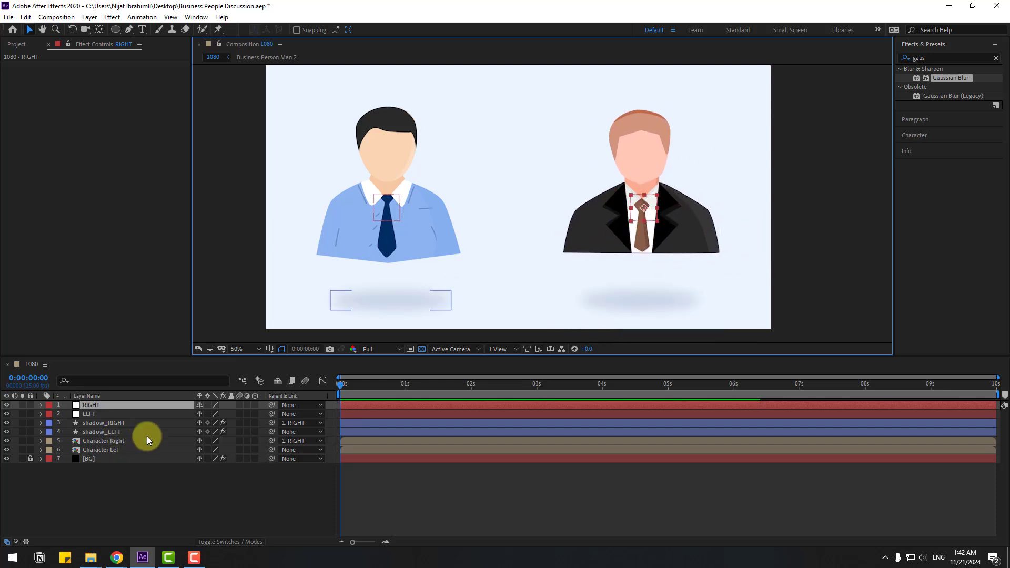
Parent shadow_LEFT and Character Left to the LEFT null, then select both nulls
click(92, 450)
ctrl+click(100, 432)
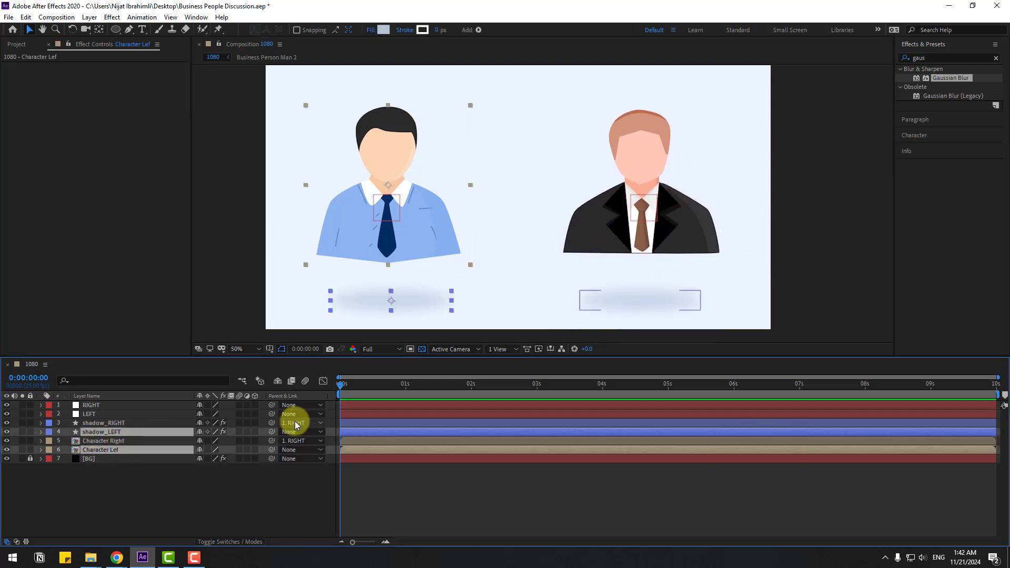
drag(272, 433, 90, 414)
click(89, 414)
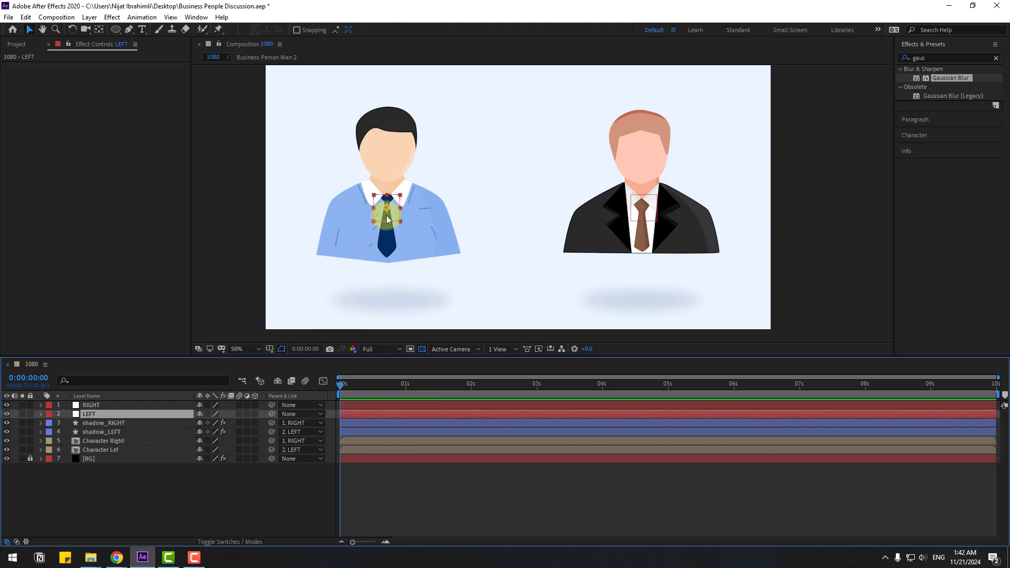
mouse_move(386, 220)
mouse_down()
mouse_move(413, 211)
mouse_move(387, 220)
mouse_up()
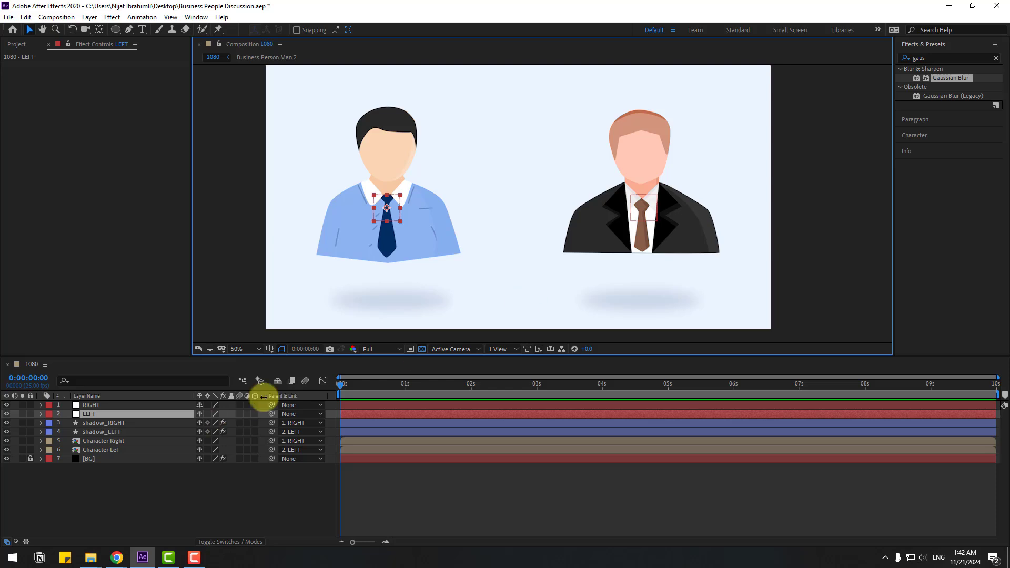
shift+click(96, 405)
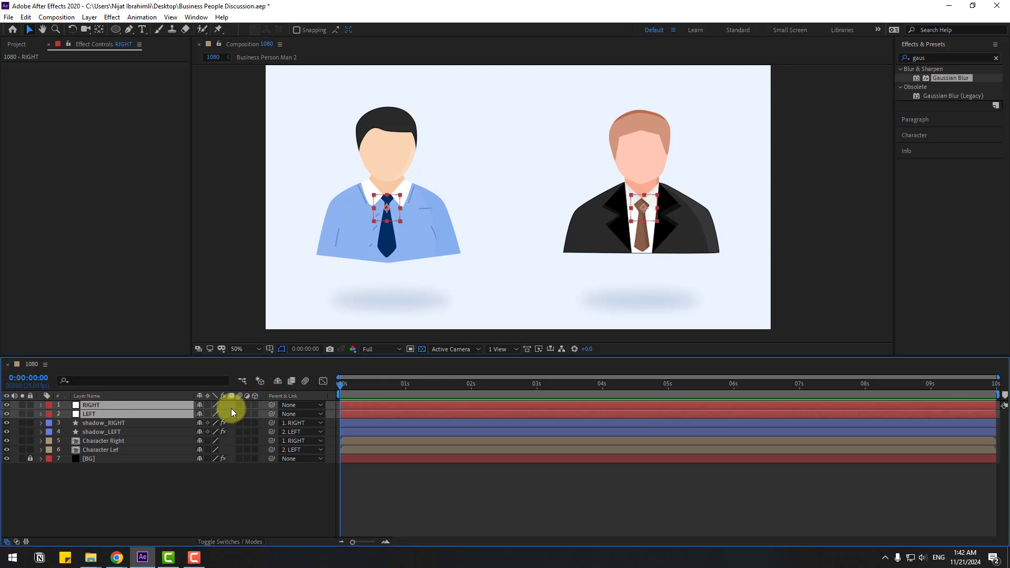
Keyframe both nulls' Position at 2:15, then set LEFT's X to -352 at 0s
key(p)
drag(379, 391, 467, 392)
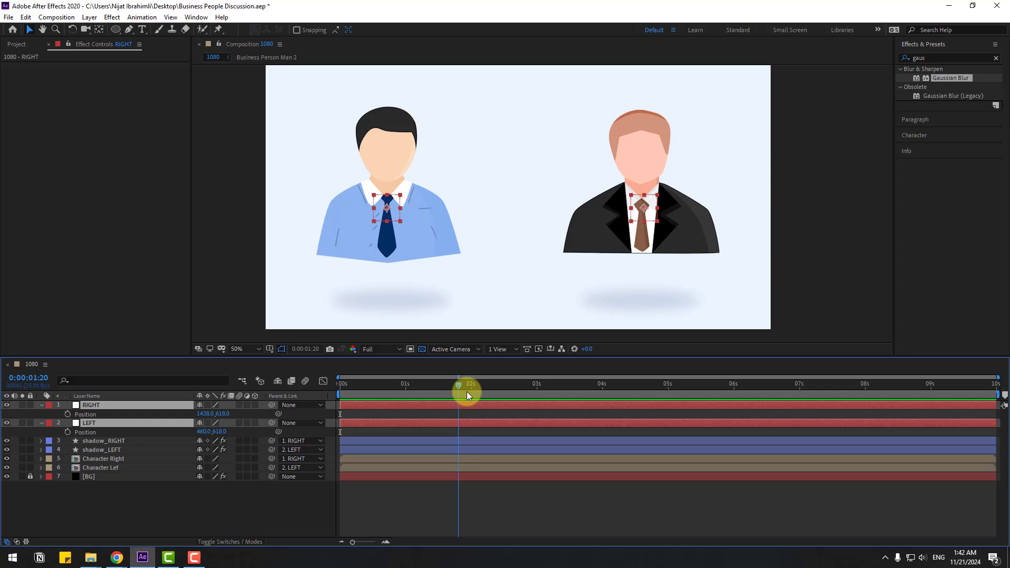
click(67, 414)
drag(525, 384, 392, 391)
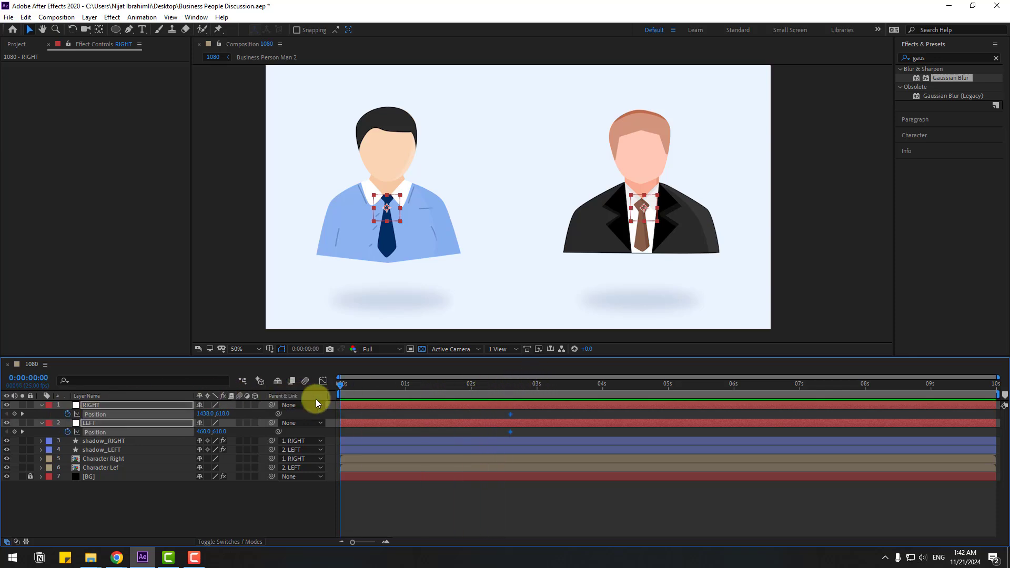
click(140, 413)
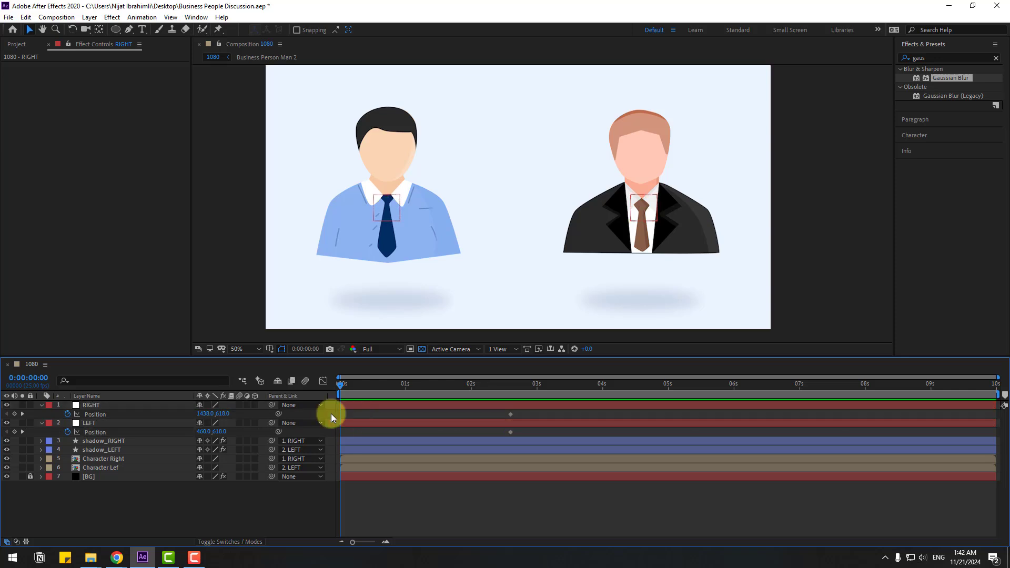
click(99, 423)
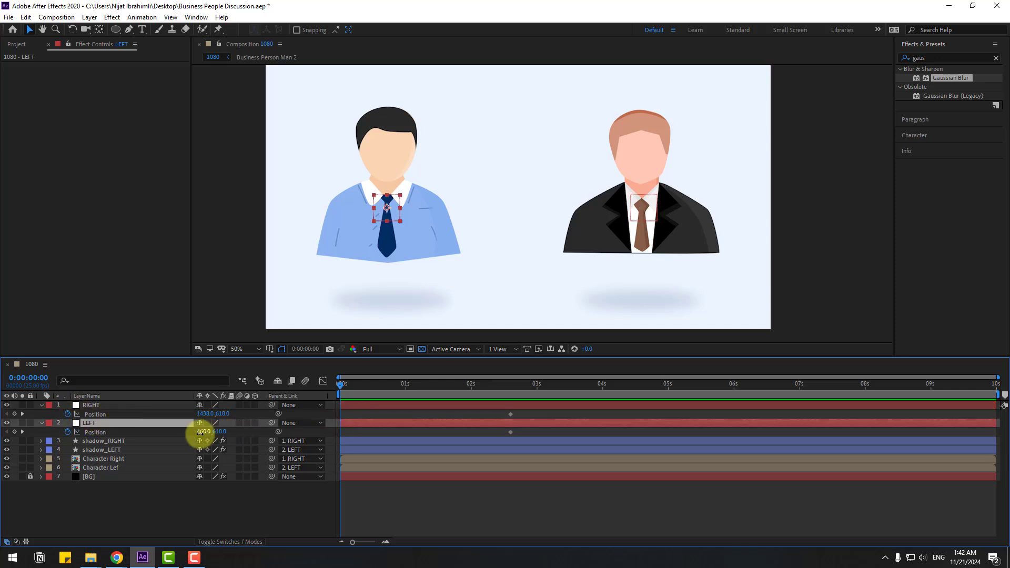
drag(204, 431, 120, 382)
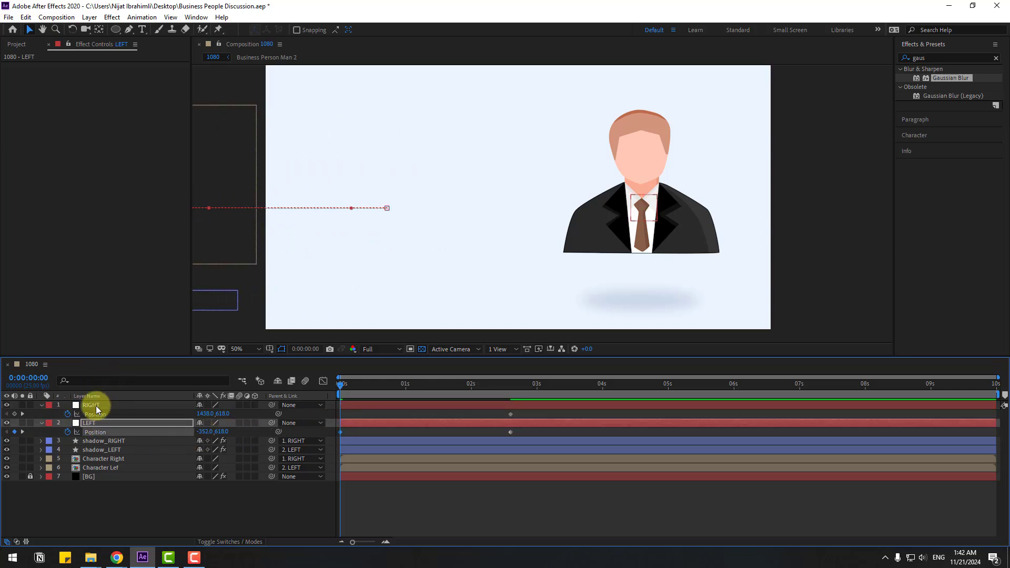
click(96, 405)
Set RIGHT's X to 2346 at 0s and apply Easy Ease to both starting keyframes
drag(207, 414, 650, 383)
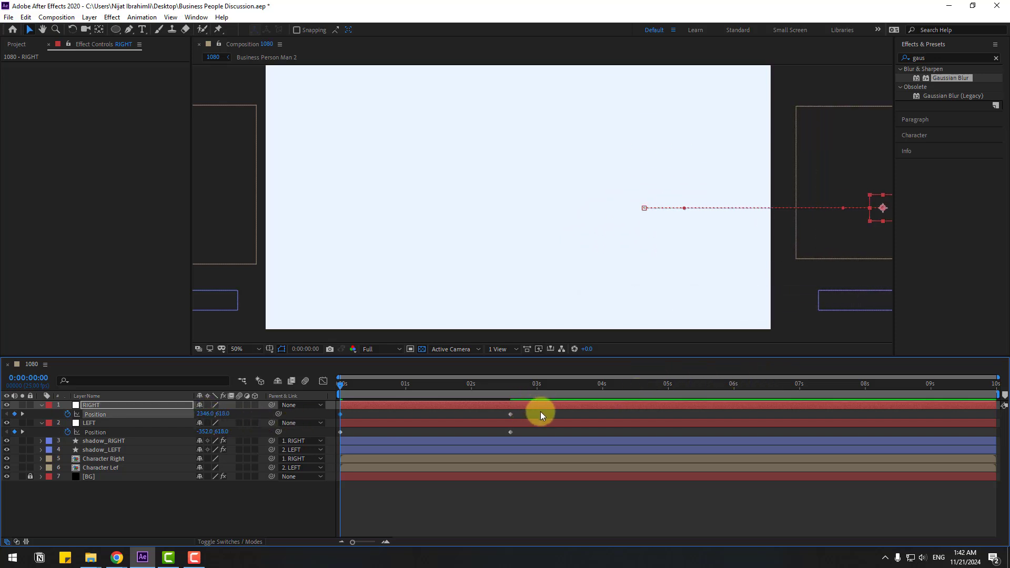
drag(506, 416, 337, 438)
right_click(341, 433)
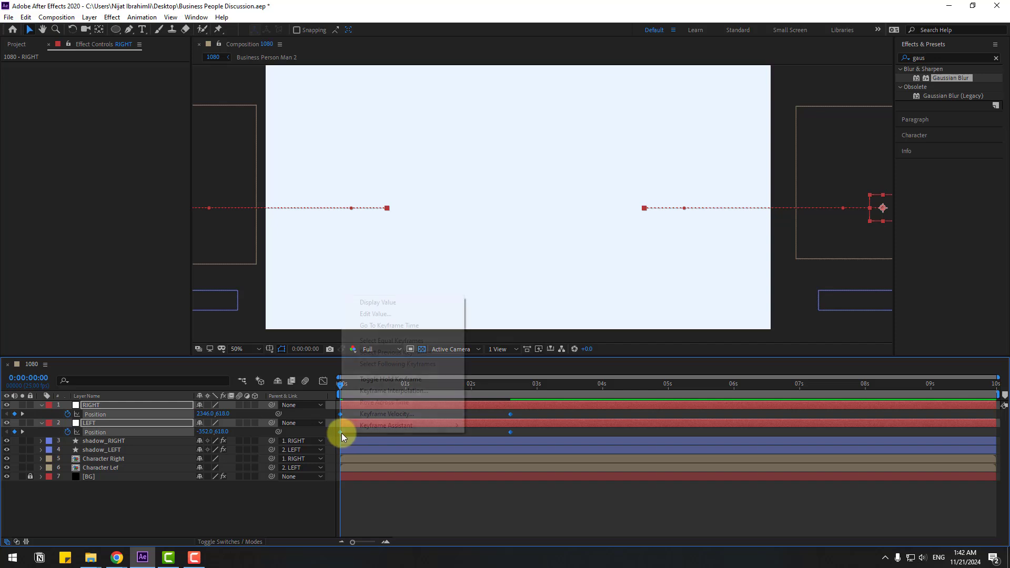
mouse_move(406, 425)
click(643, 460)
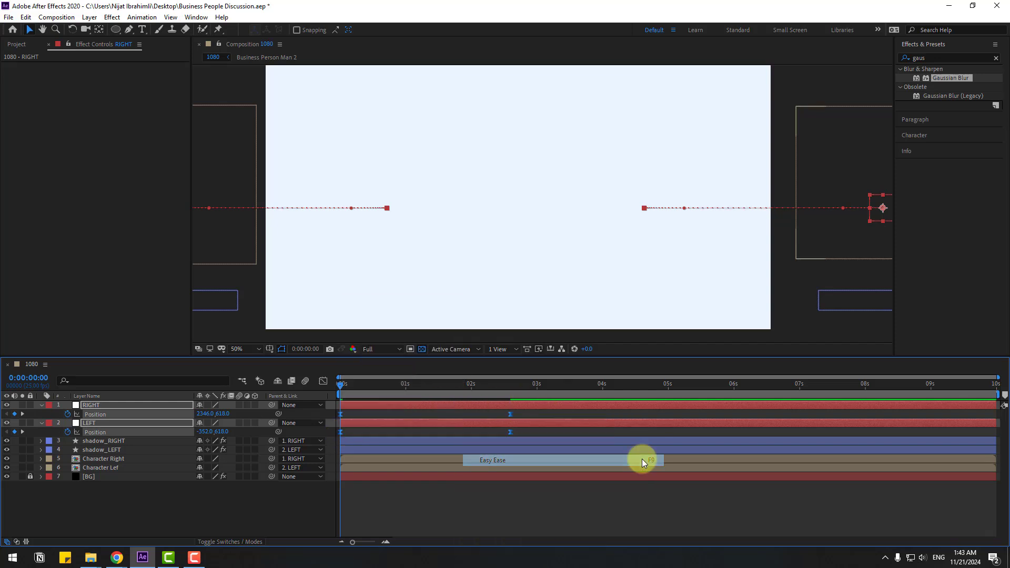
Lengthen the first keyframes' influence in the Graph Editor and preview the eased entrances
click(323, 381)
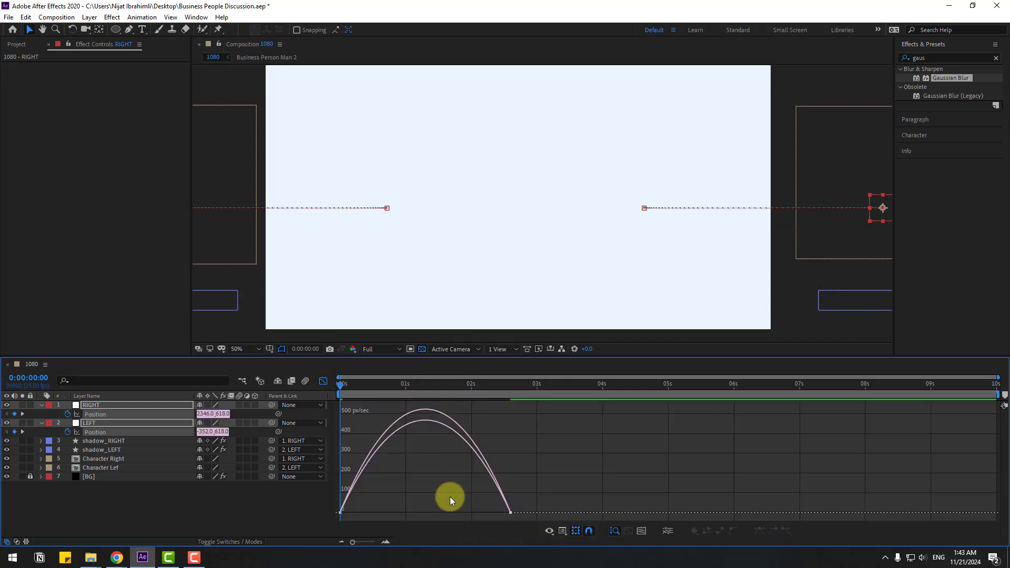
drag(506, 510, 435, 504)
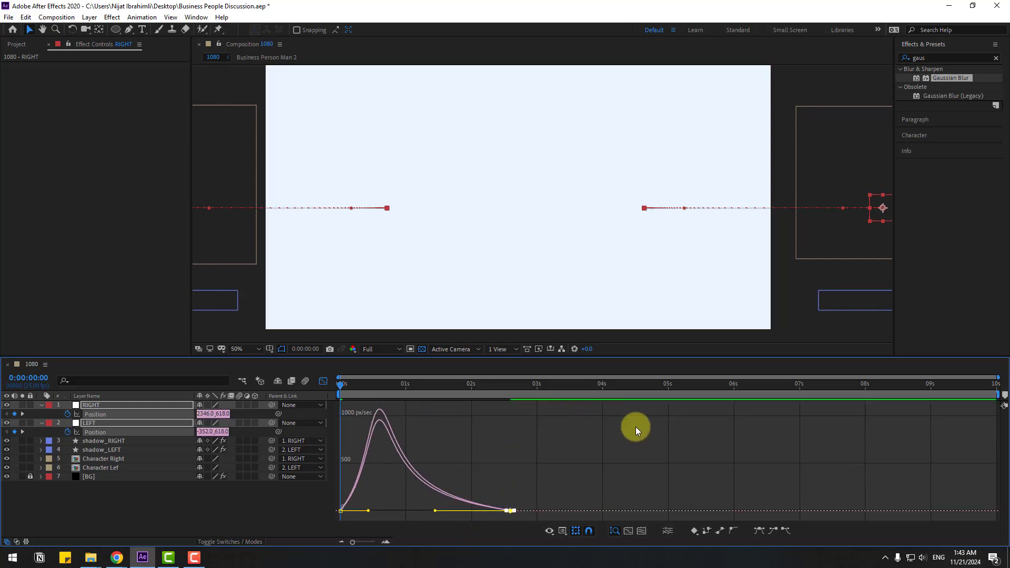
key(space)
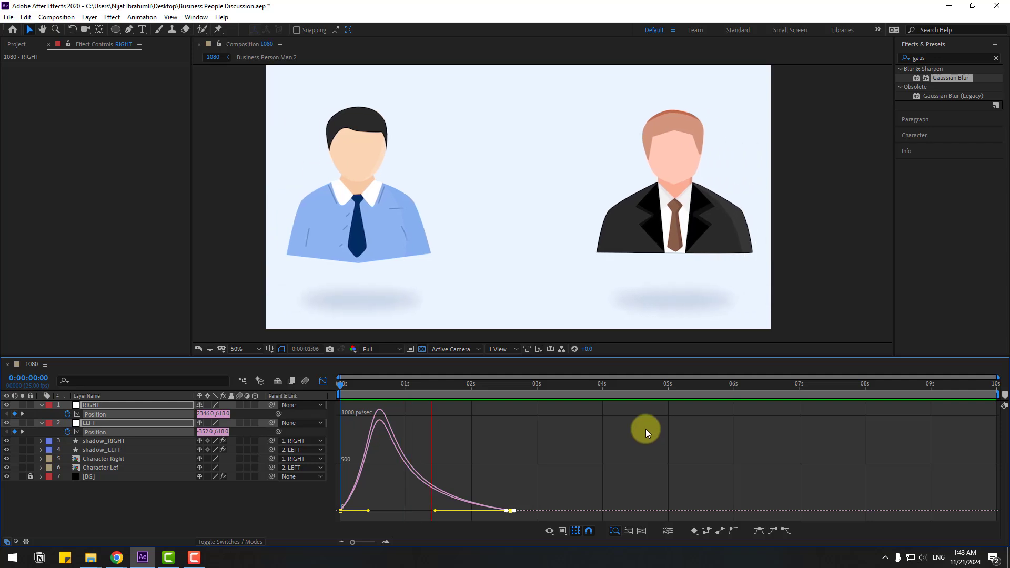
key(space)
key(space)
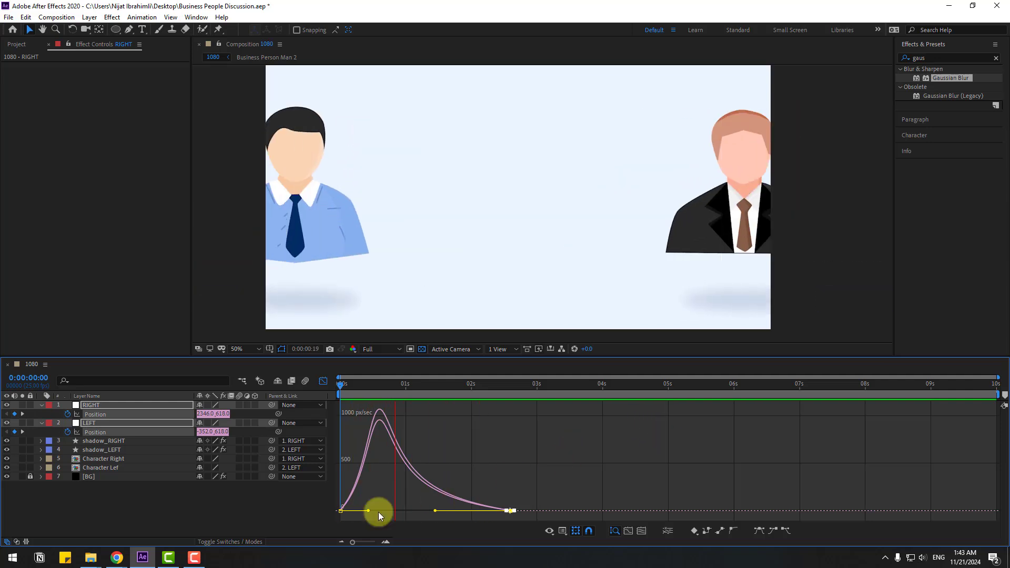
key(space)
drag(386, 485, 356, 509)
key(space)
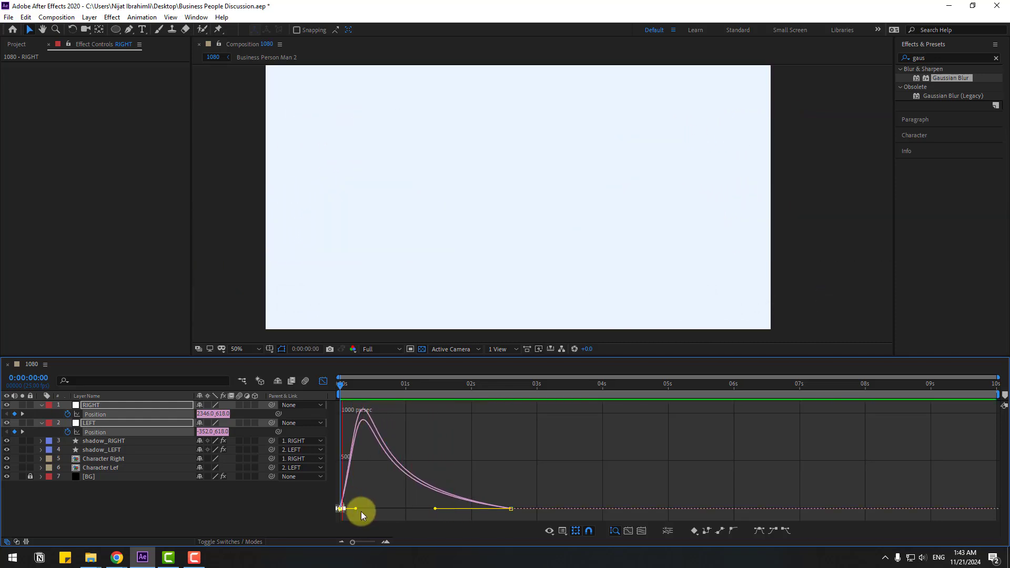
key(space)
drag(362, 511, 373, 508)
key(space)
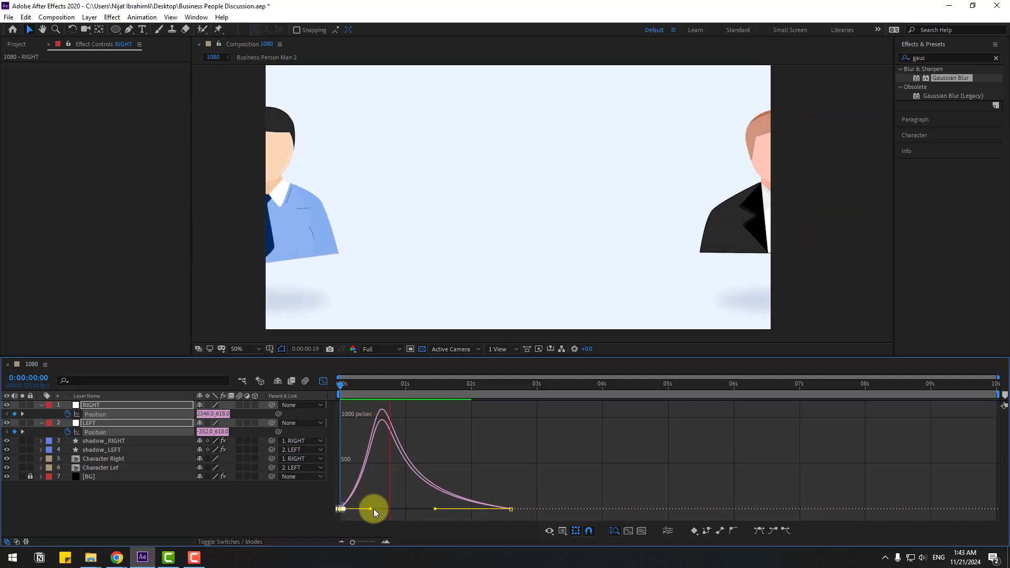
key(space)
click(324, 381)
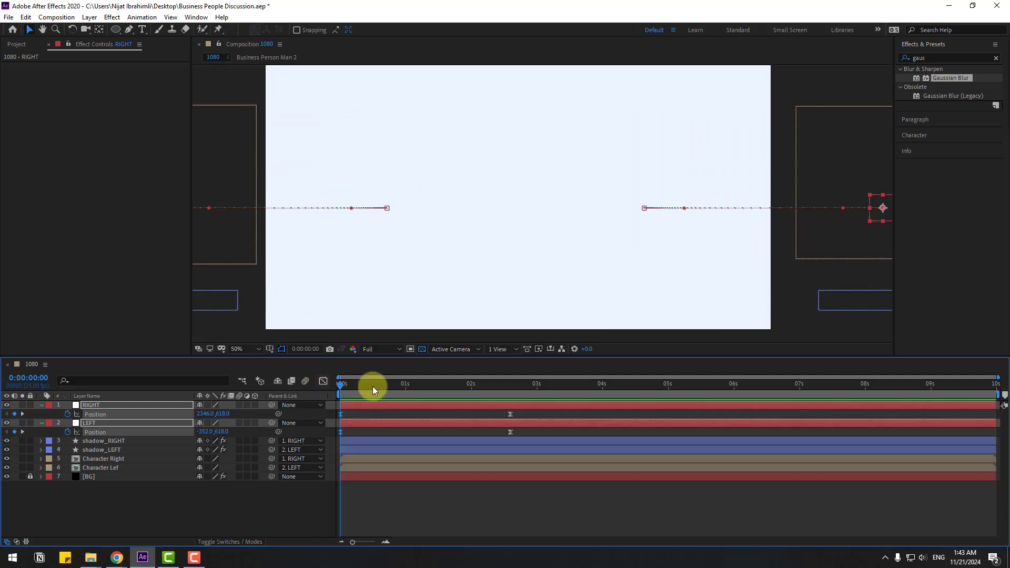
click(339, 500)
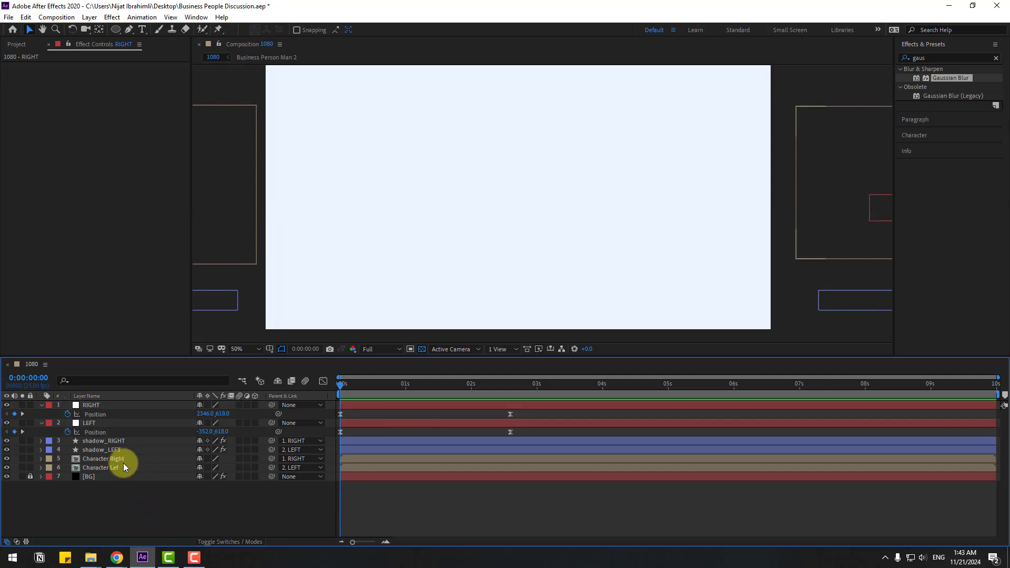
In the left character's precomp, move the head's anchor point down to the neck
double_click(116, 469)
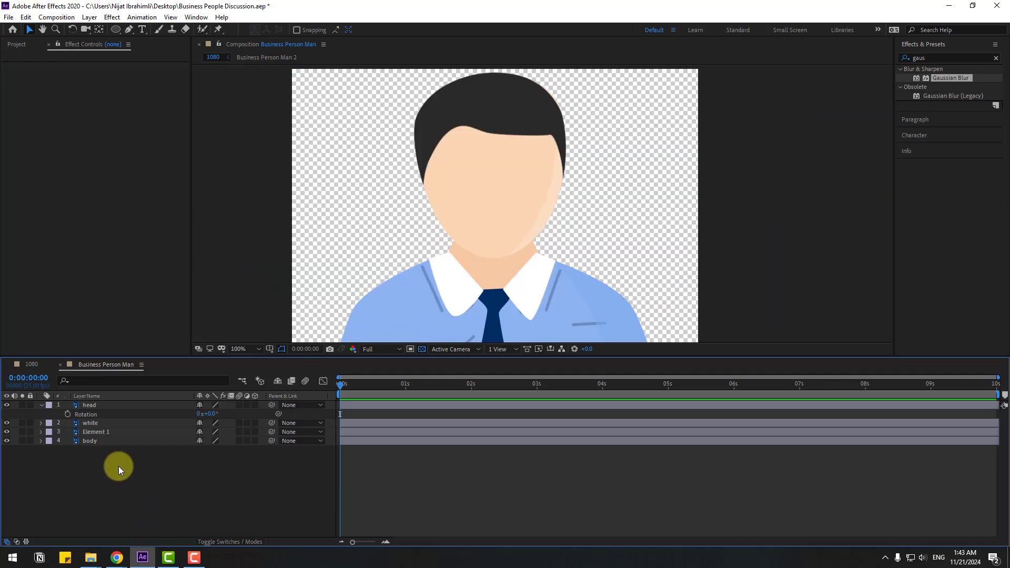
click(474, 232)
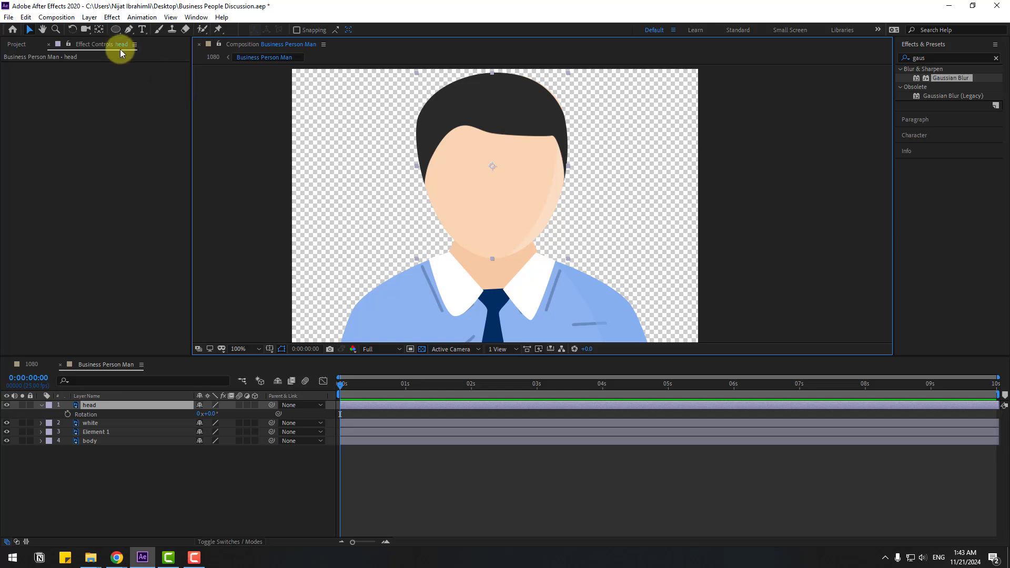
click(99, 30)
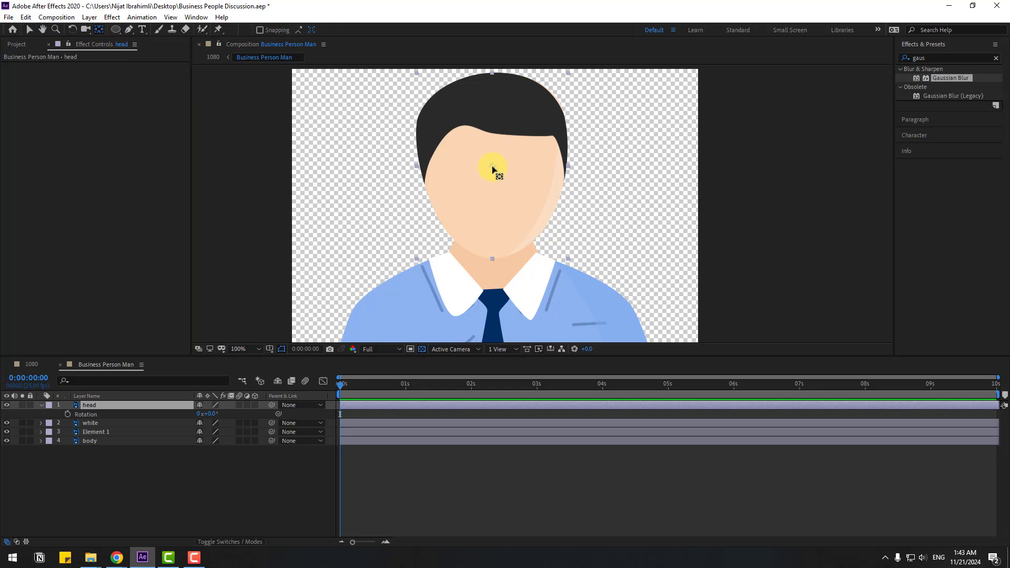
drag(492, 169, 492, 185)
drag(490, 258, 492, 259)
click(31, 30)
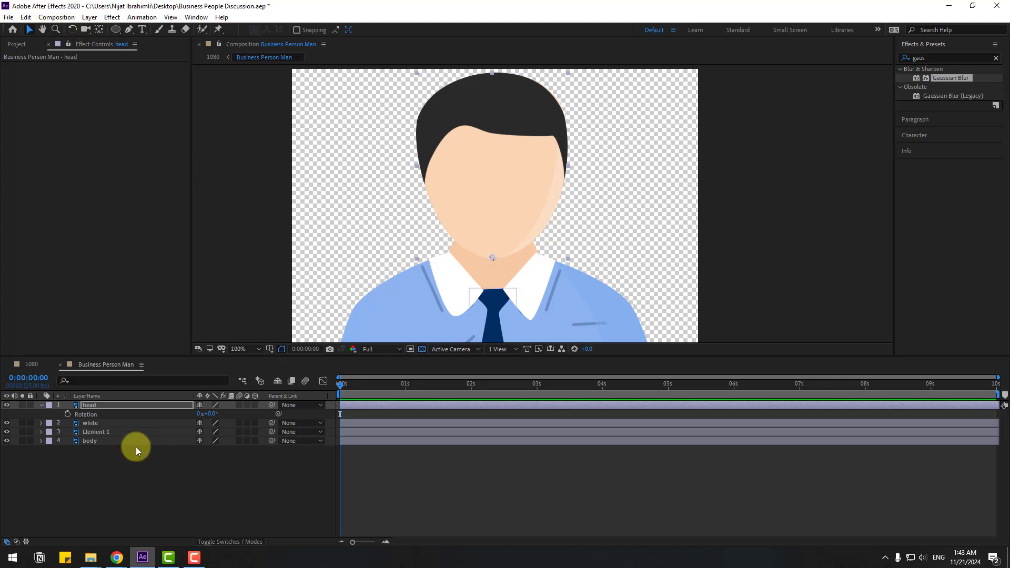
Add a wiggle(1,9) expression to the head's Rotation and preview it
click(96, 409)
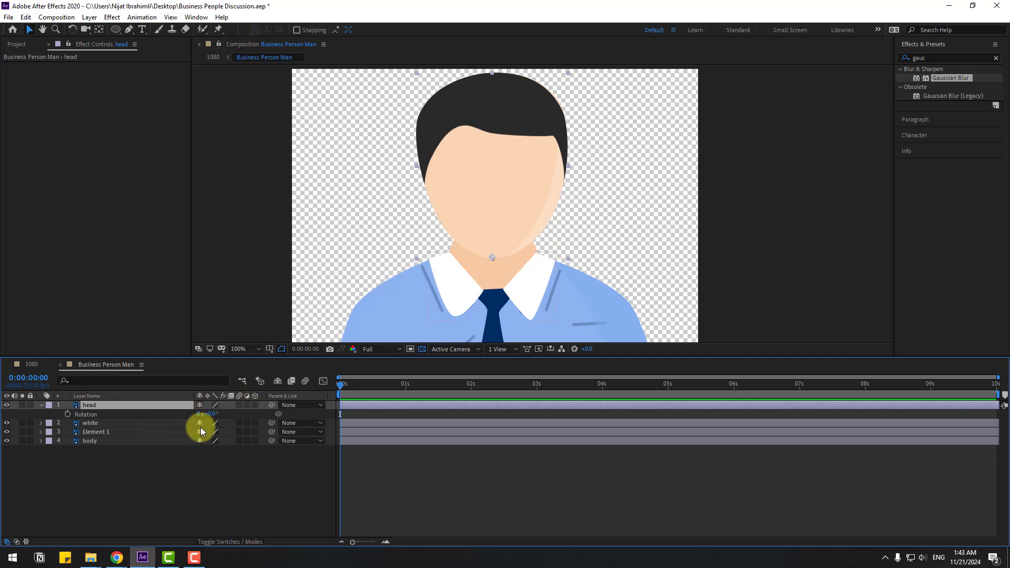
alt+click(67, 416)
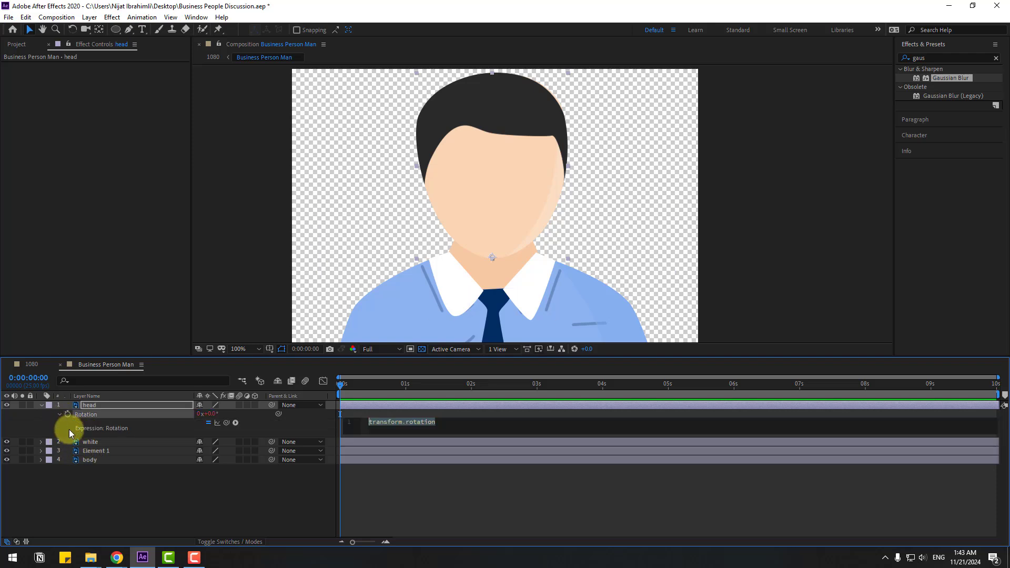
text(wiggle(1,9)
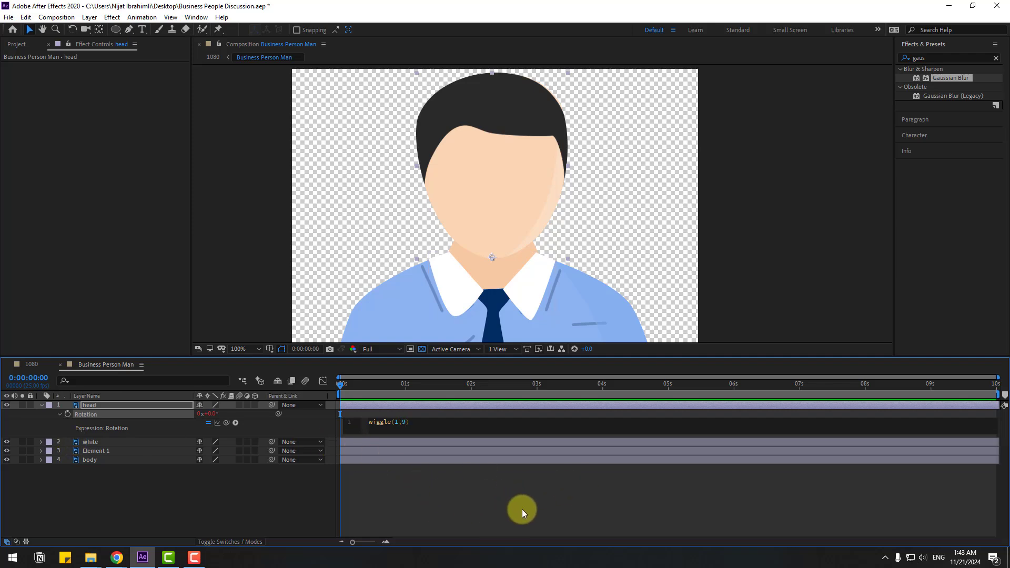
click(522, 509)
key(space)
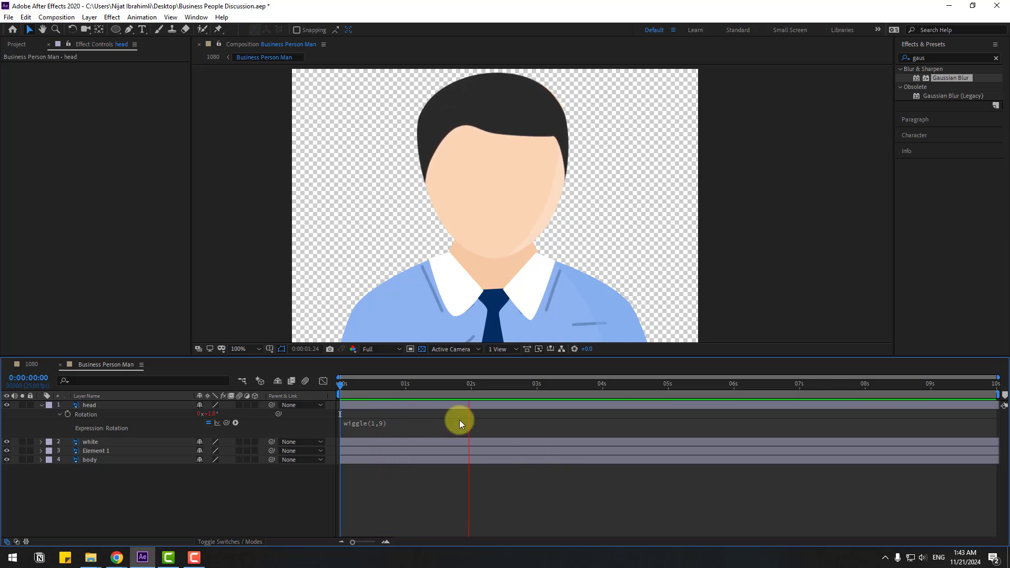
click(422, 384)
Preview the slide-in, then move the suited man's head pivot down to the chin
click(35, 365)
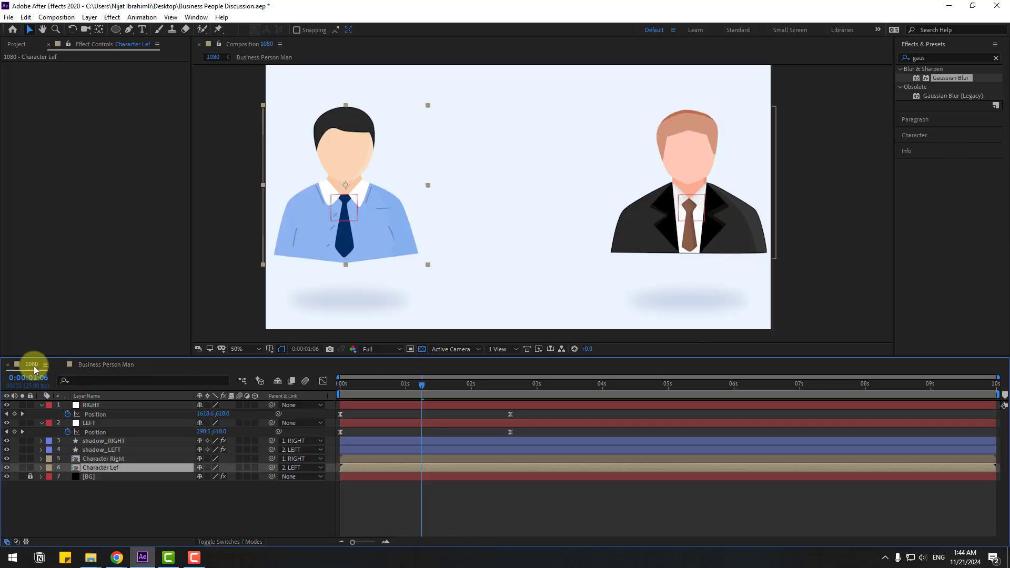
key(space)
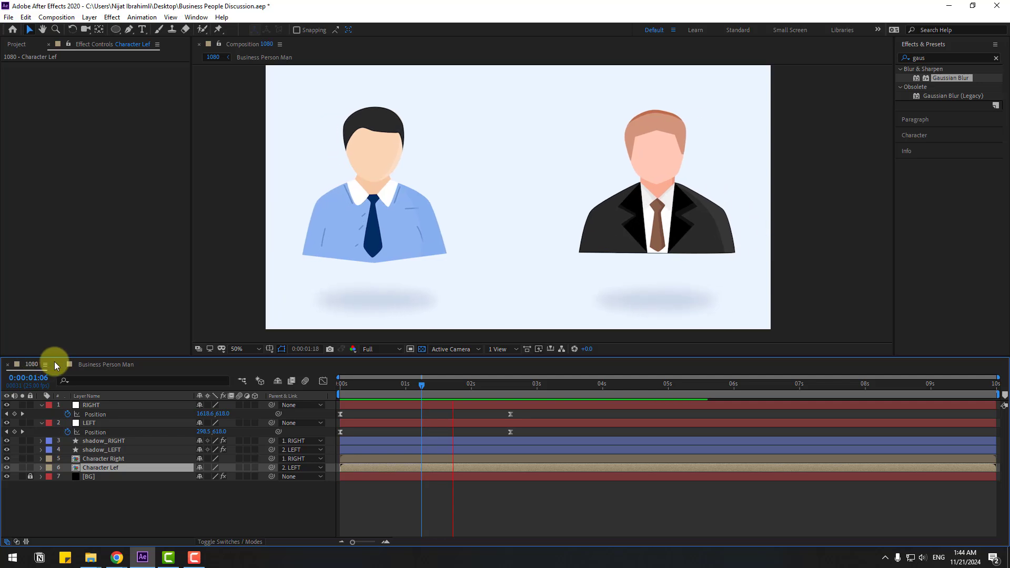
click(497, 384)
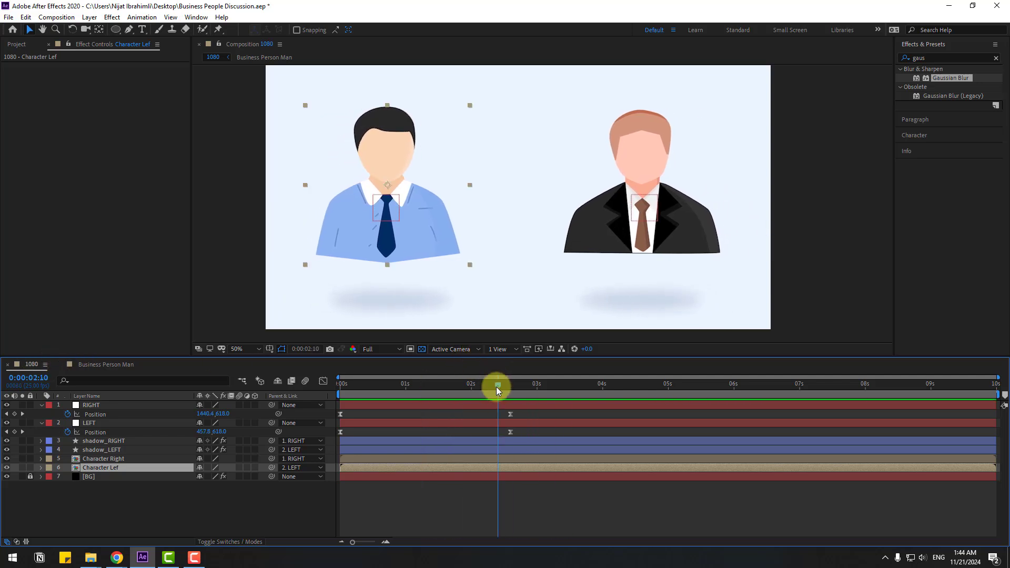
click(98, 458)
double_click(97, 459)
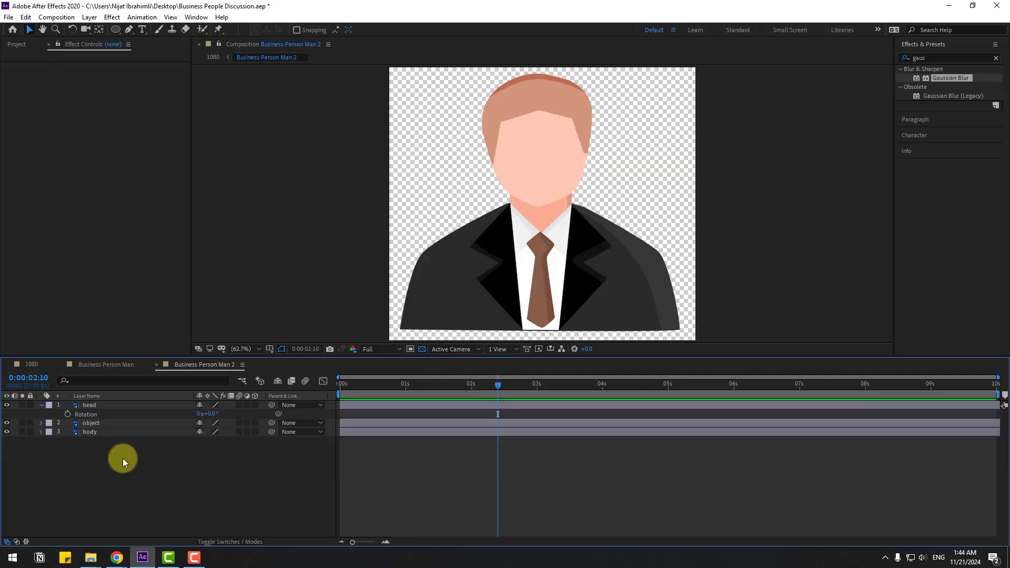
click(101, 406)
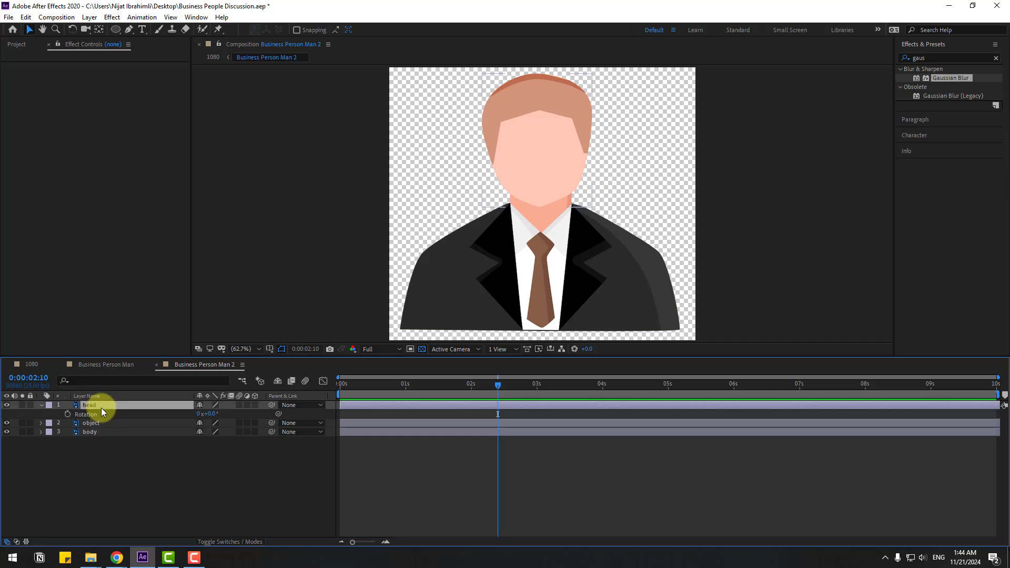
click(101, 30)
drag(538, 142, 540, 187)
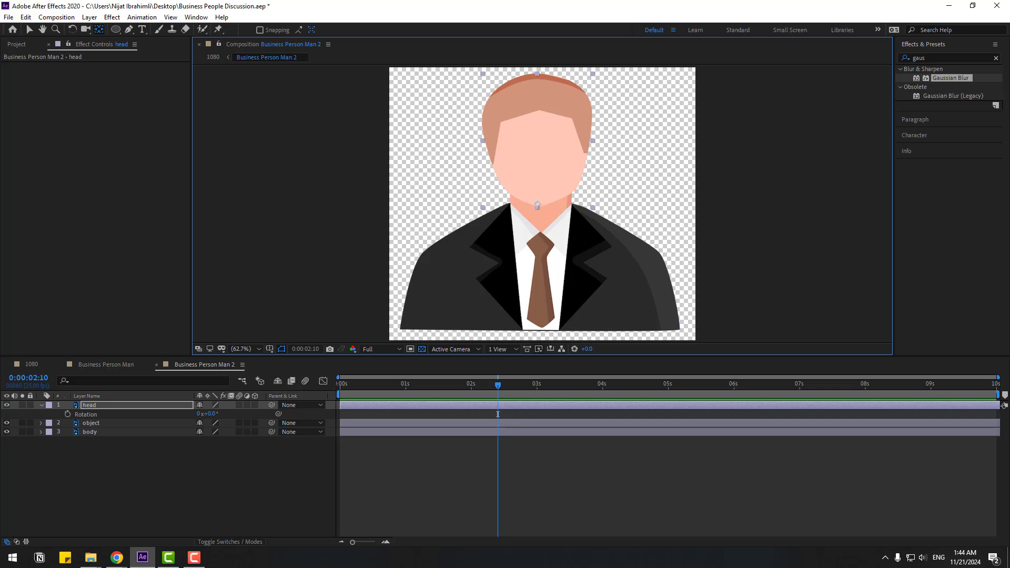
Give the head's Rotation a wiggle(1,10) expression and preview the full 1080 scene
click(29, 29)
click(85, 407)
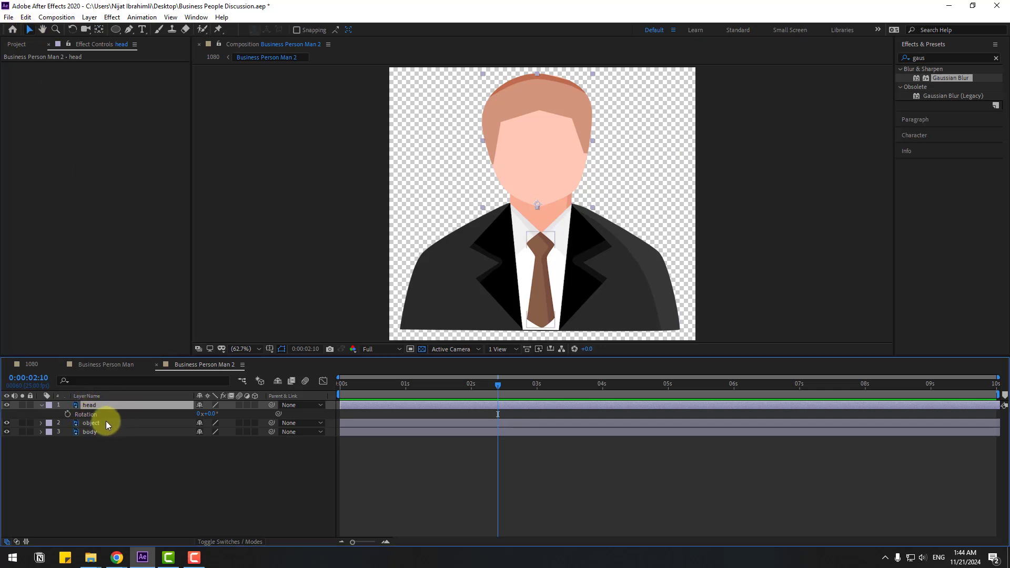
alt+click(68, 415)
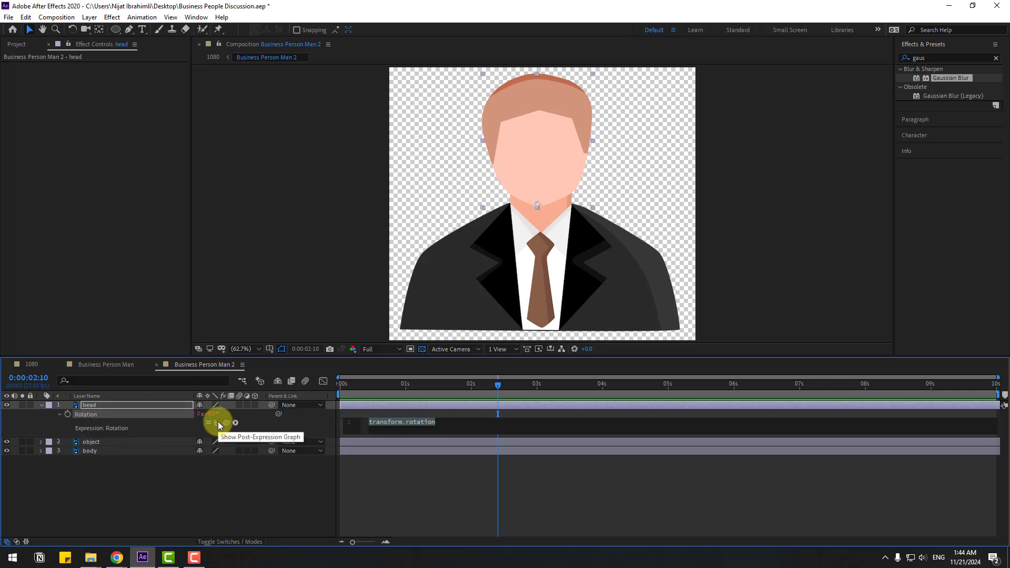
text(wiggle(1,)
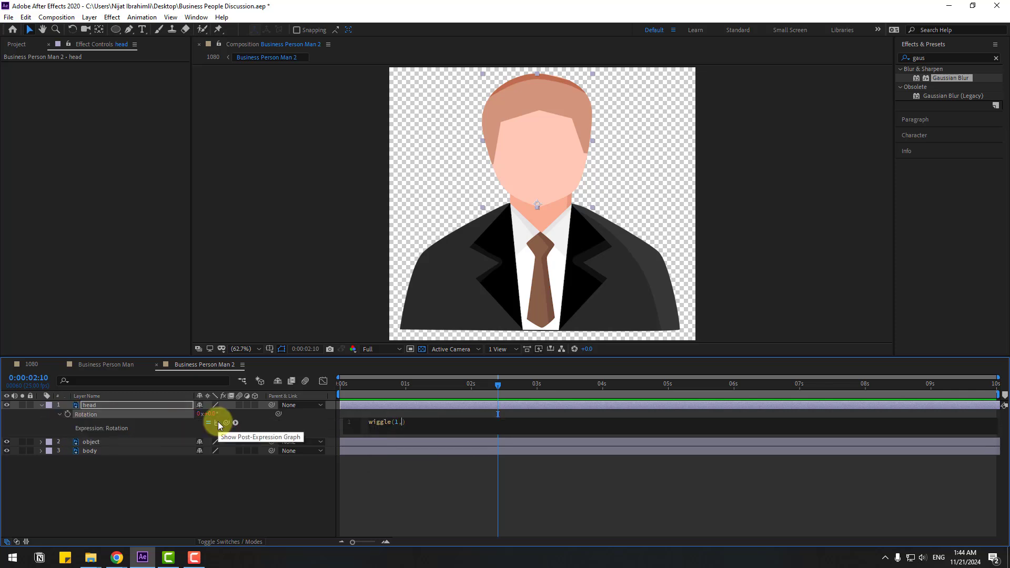
text(10)
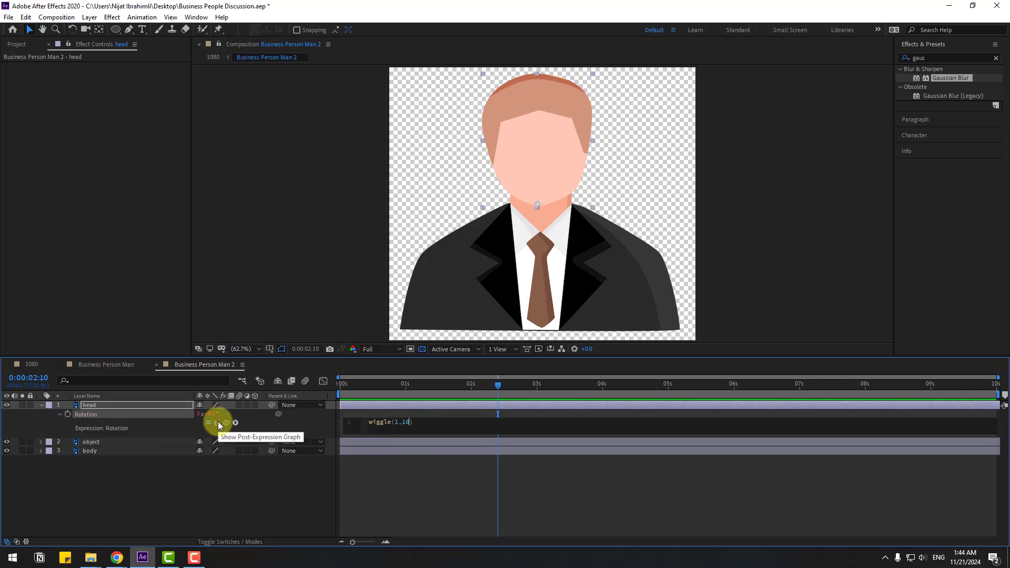
click(411, 490)
key(space)
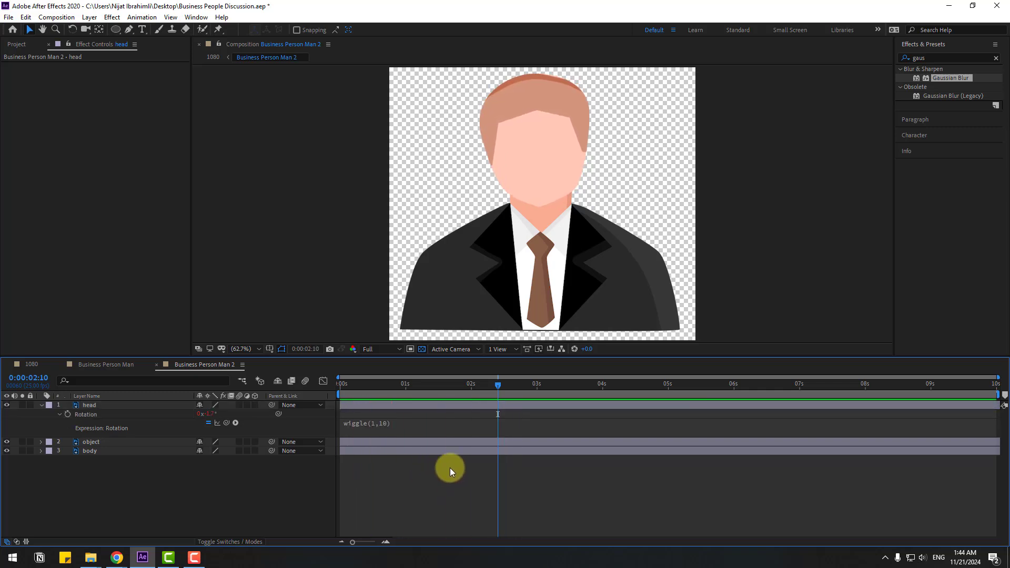
click(31, 365)
key(space)
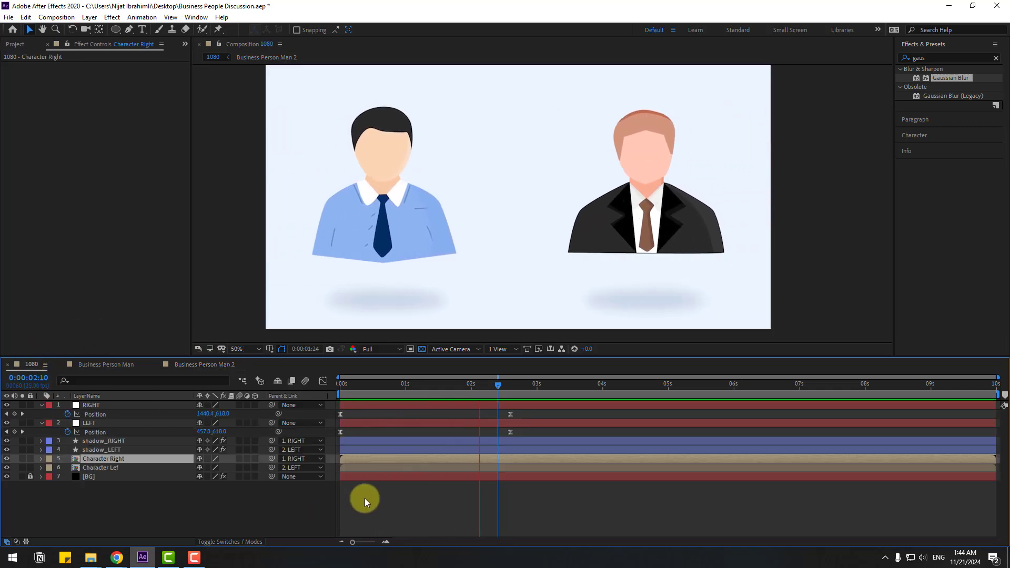
Edit Business Person Man 2's head wiggle to wiggle(-1,10), then preview the 1080 composition
click(456, 480)
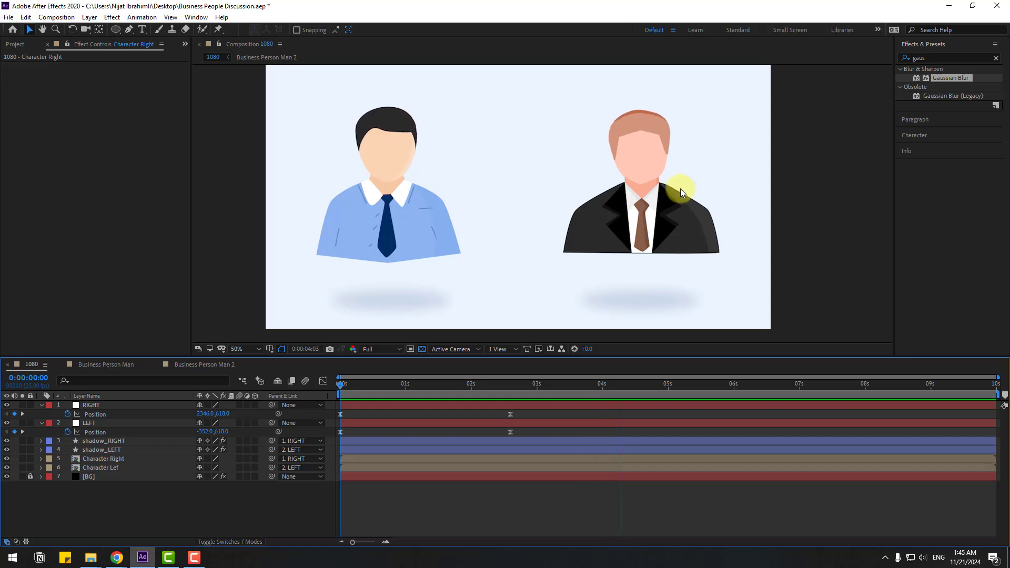
key(space)
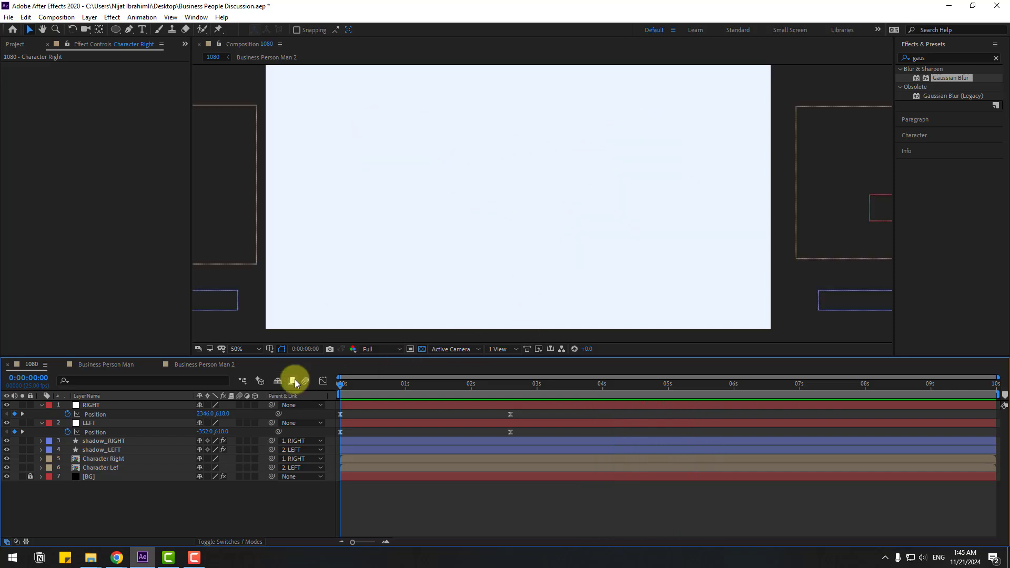
click(187, 367)
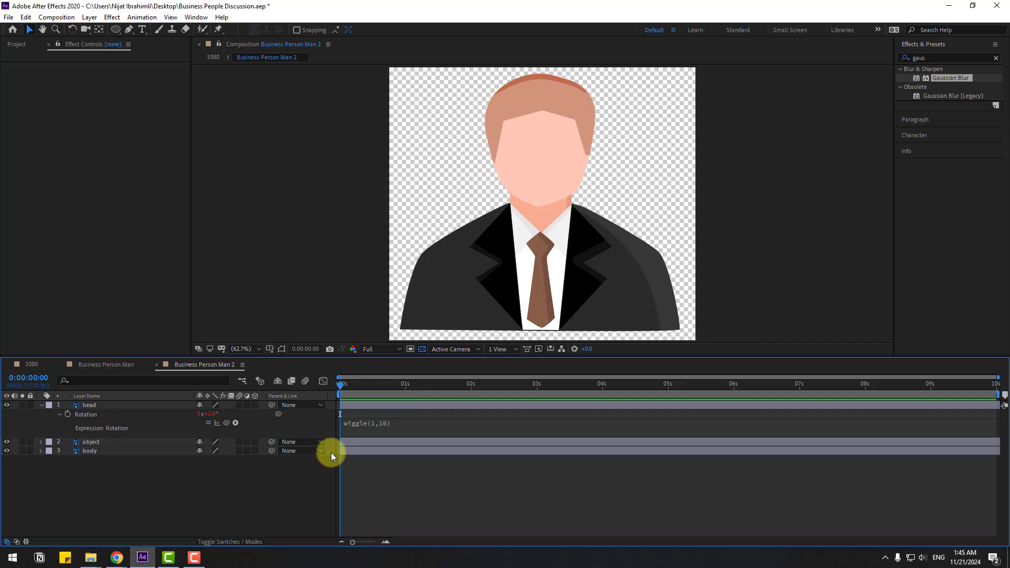
click(356, 425)
click(389, 425)
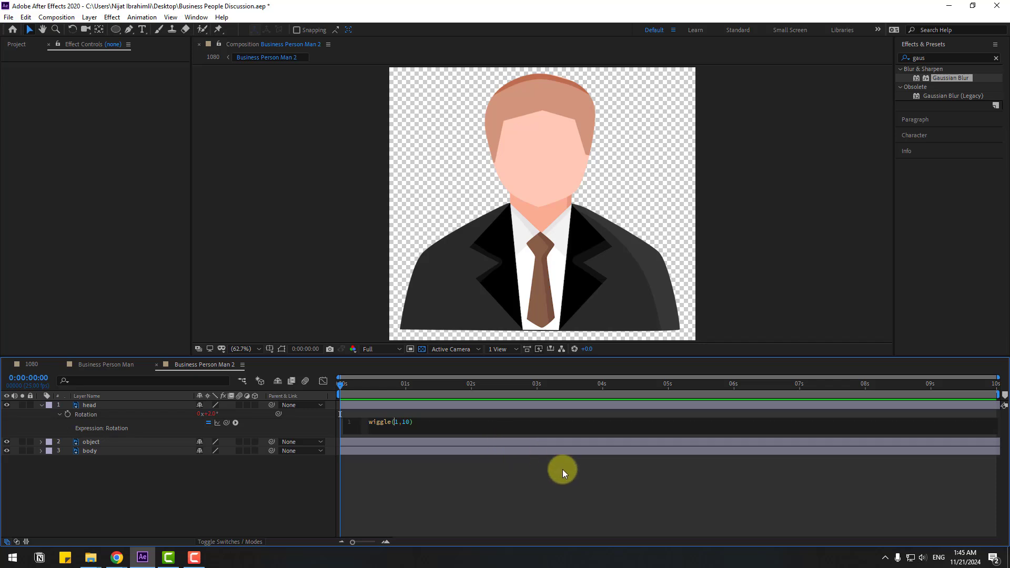
text(-)
click(515, 491)
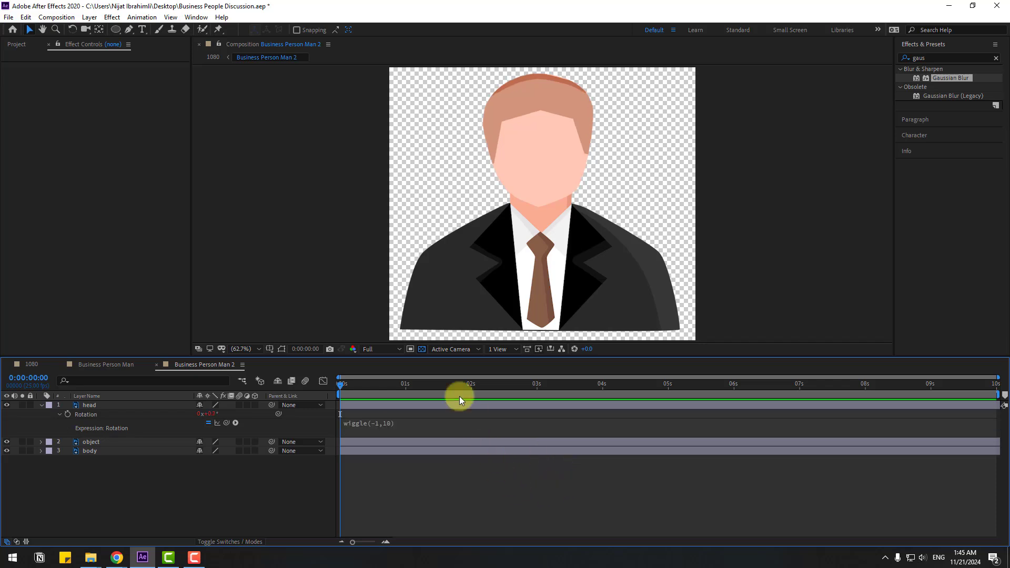
click(31, 364)
key(space)
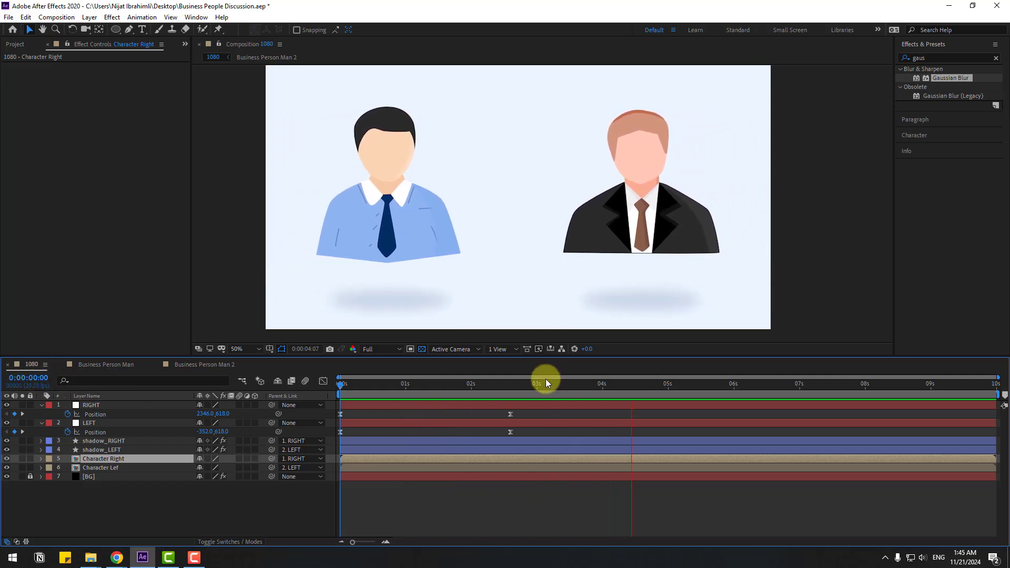
Move both characters' anchor points down to the bottom of their ties
click(532, 384)
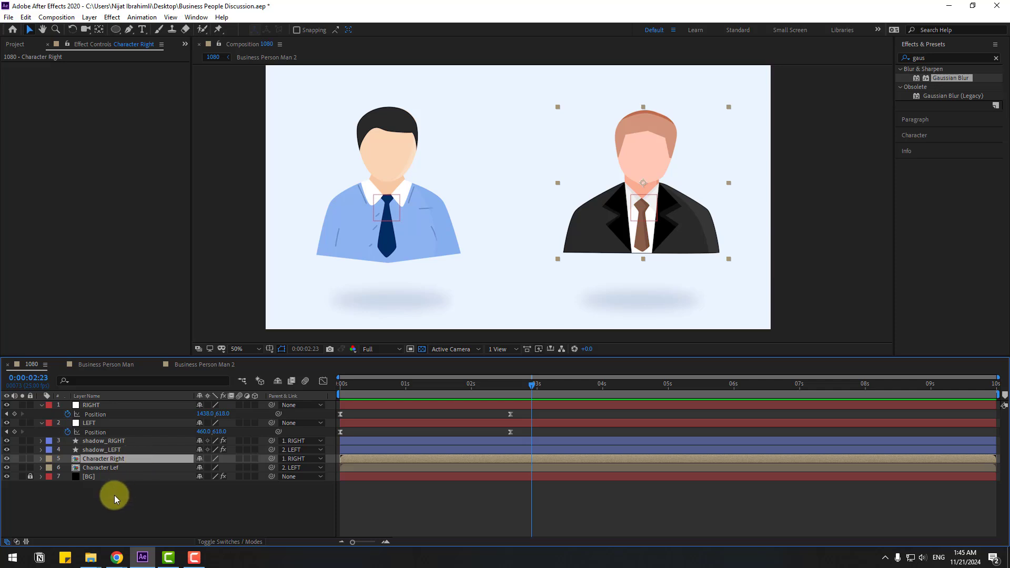
click(100, 30)
drag(643, 182, 648, 257)
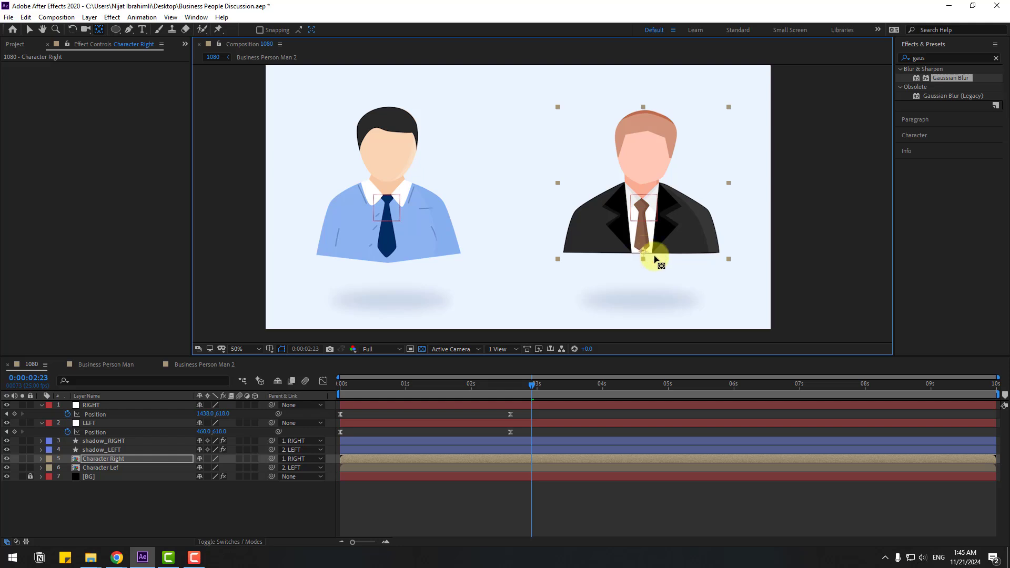
click(30, 29)
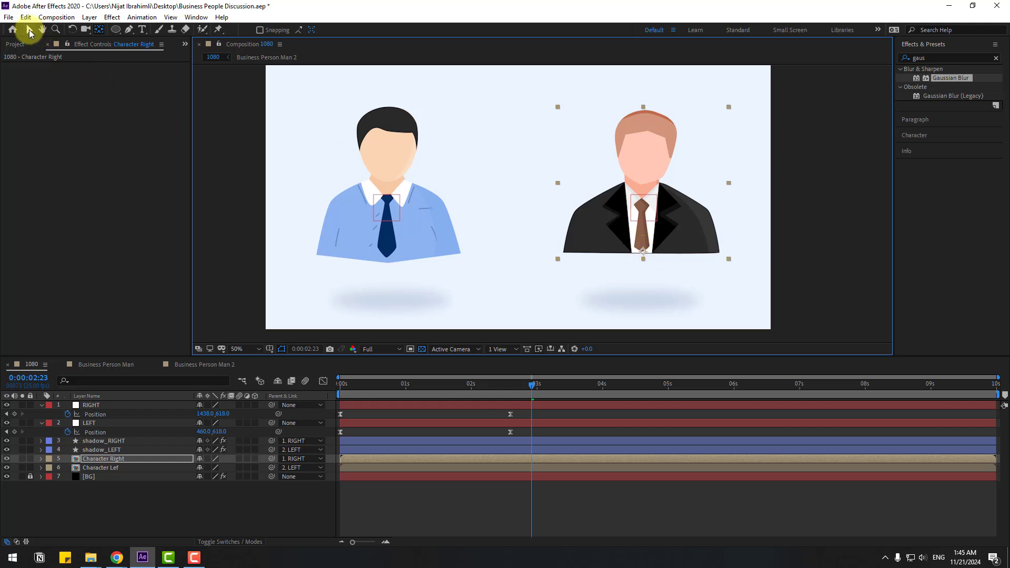
click(110, 467)
click(99, 30)
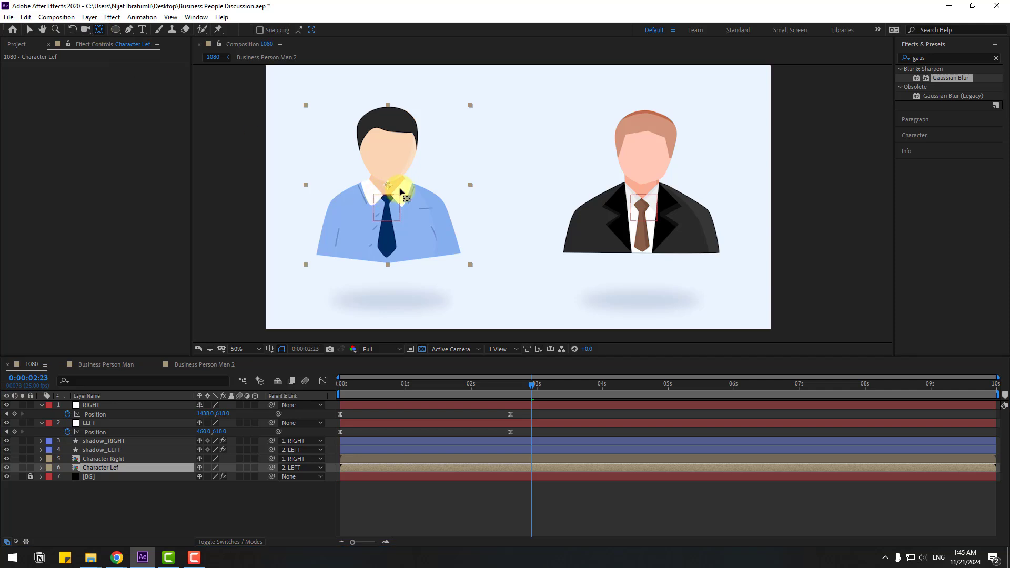
drag(388, 189, 388, 262)
click(30, 30)
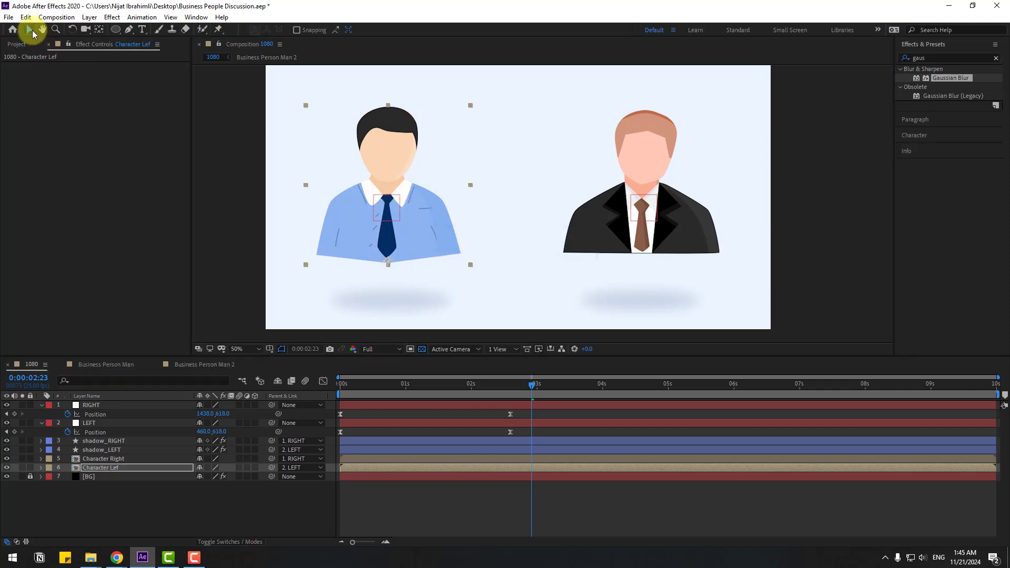
Add a wiggle(1,6) expression to Character Lef's Rotation and preview the sway
drag(547, 383, 315, 399)
key(r)
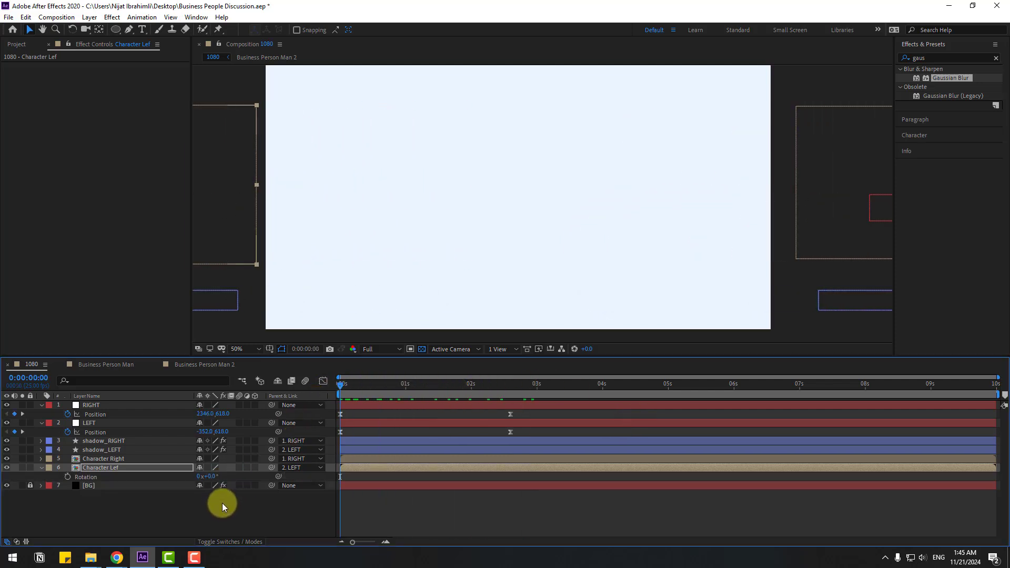
alt+click(67, 477)
text(wiggle)
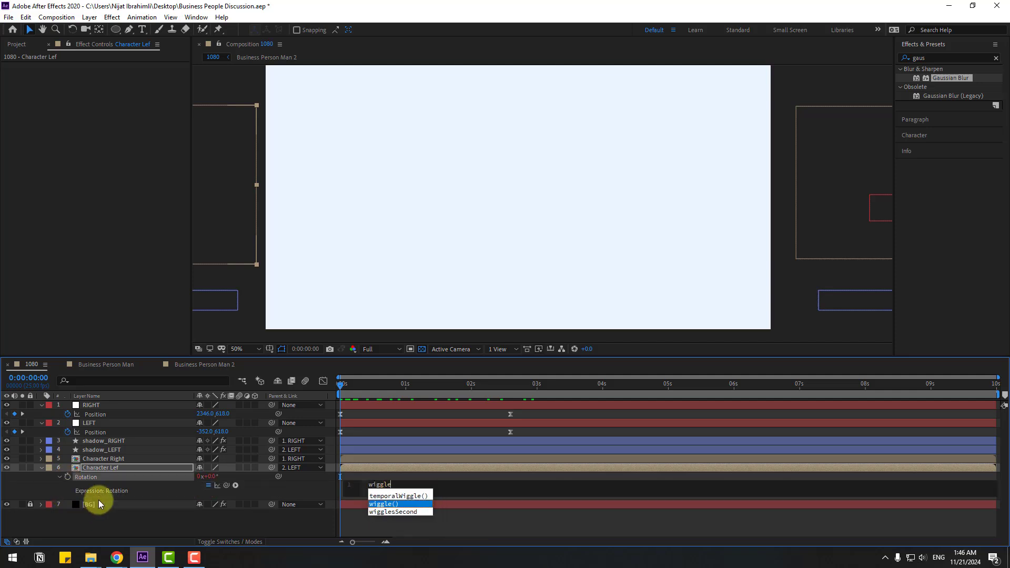
key(Return)
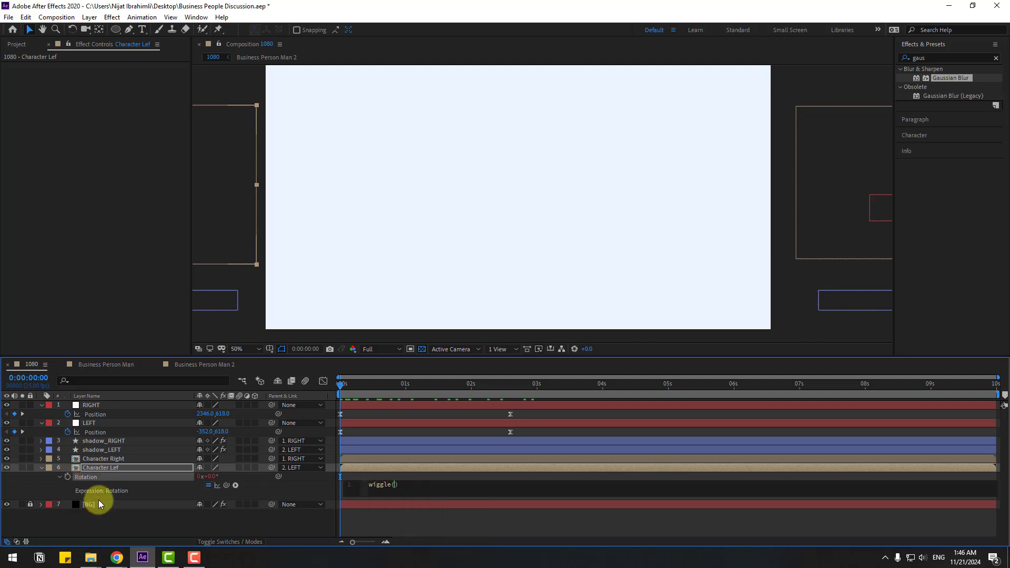
click(381, 519)
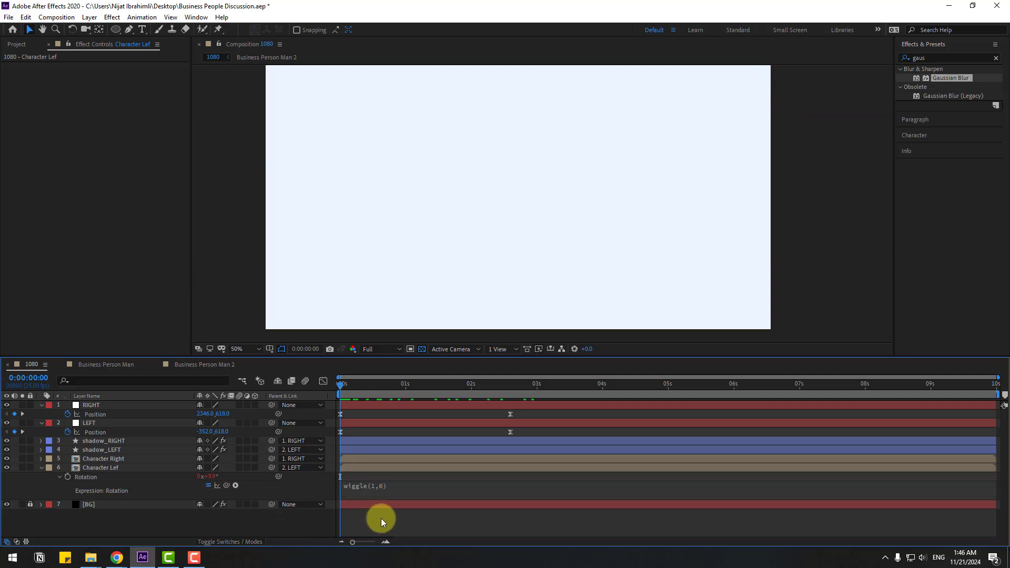
key(space)
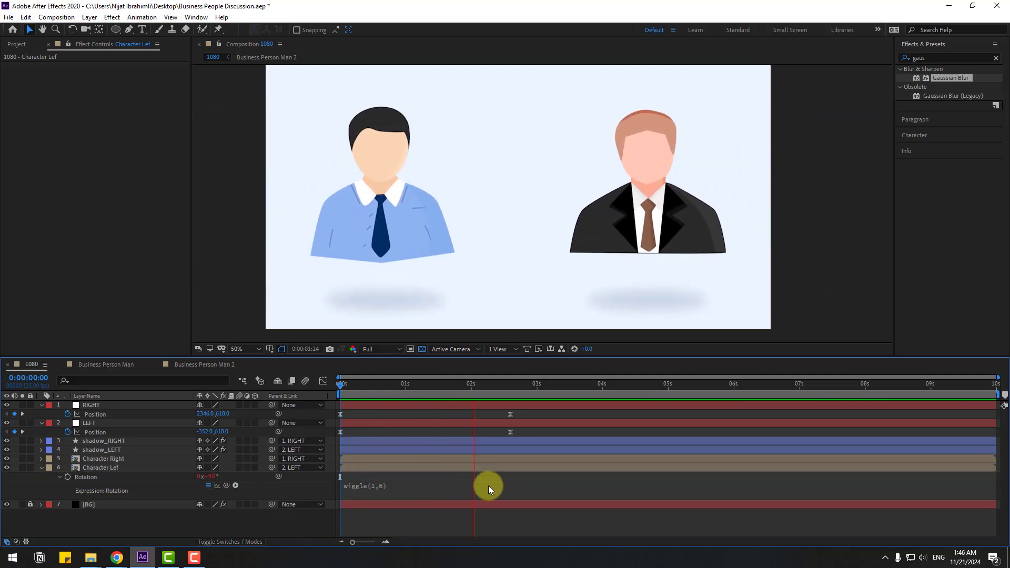
key(space)
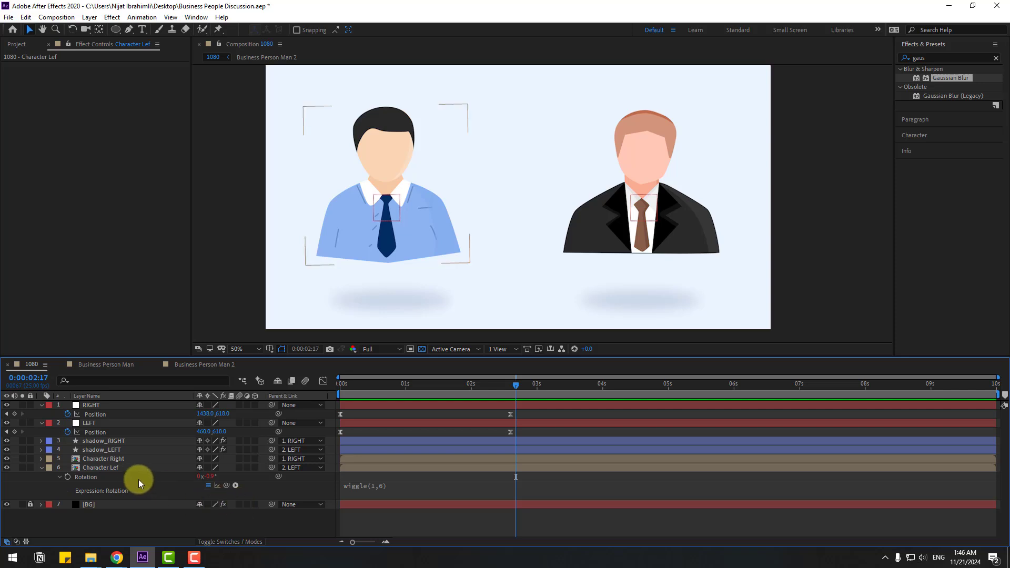
Give Character Right's Rotation a wiggle(1,3) expression, preview, and collapse both character layers
click(112, 459)
key(r)
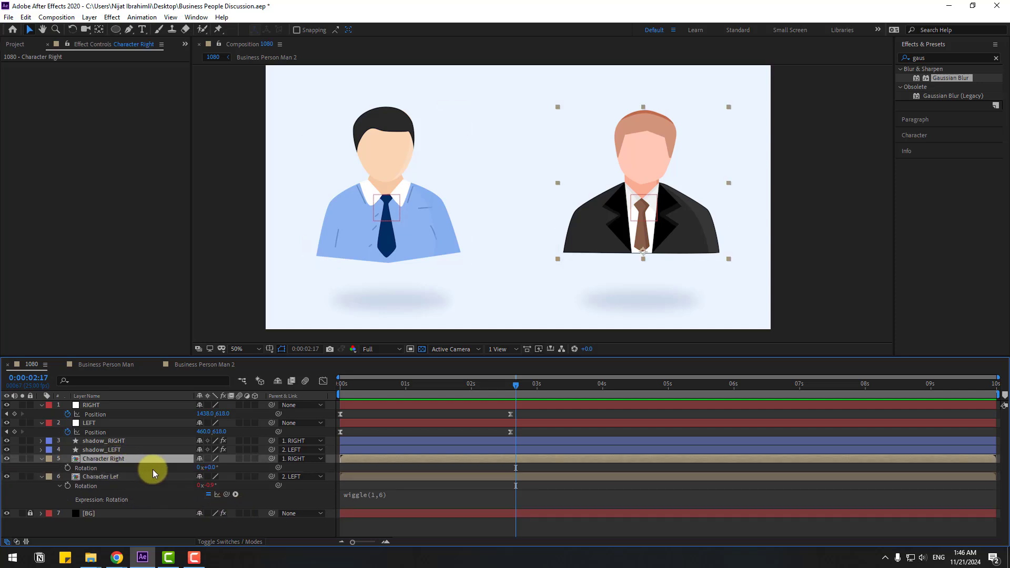
alt+click(69, 468)
text(wiggl)
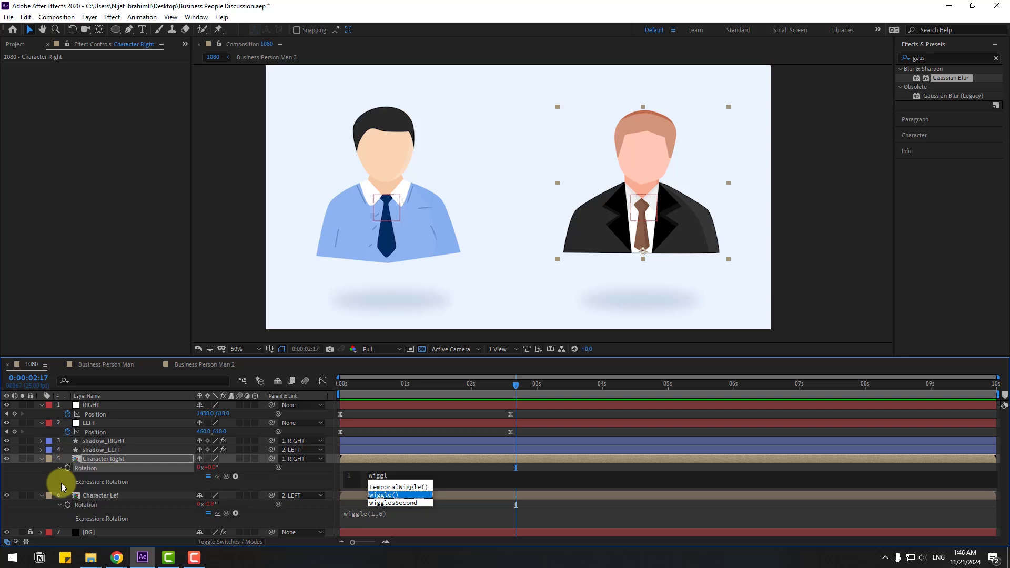
key(Return)
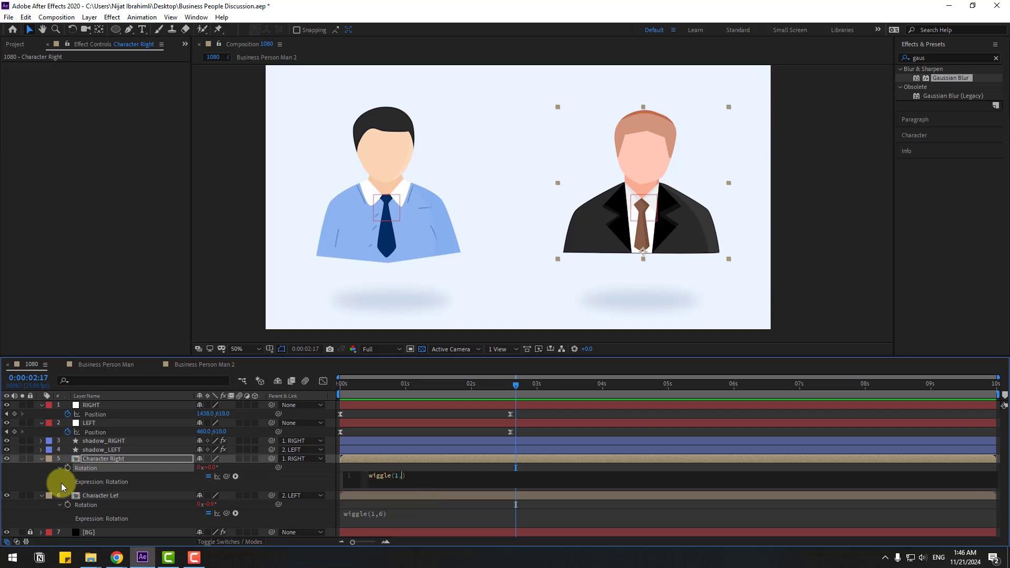
text(1,3)
click(357, 470)
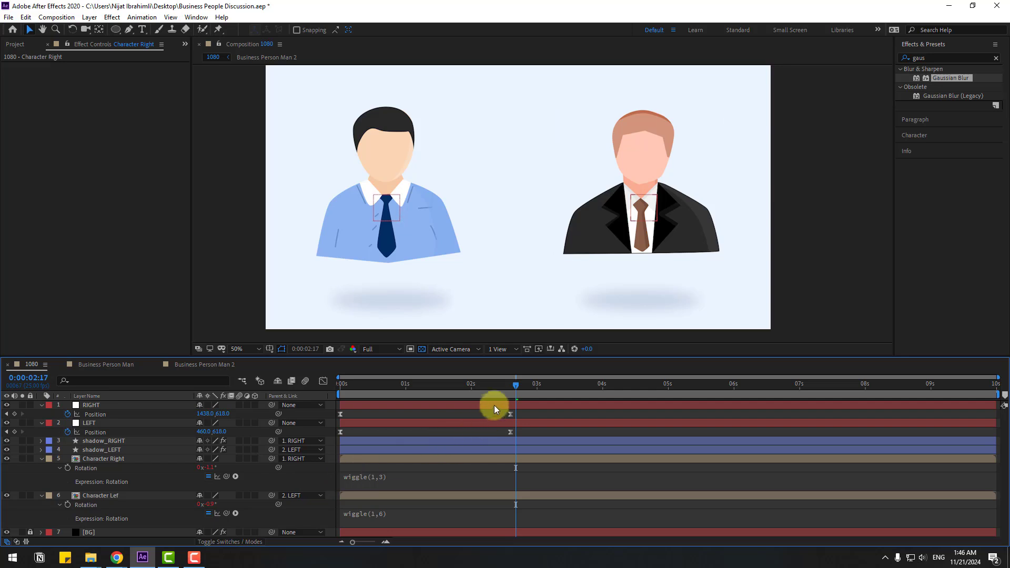
click(497, 391)
key(space)
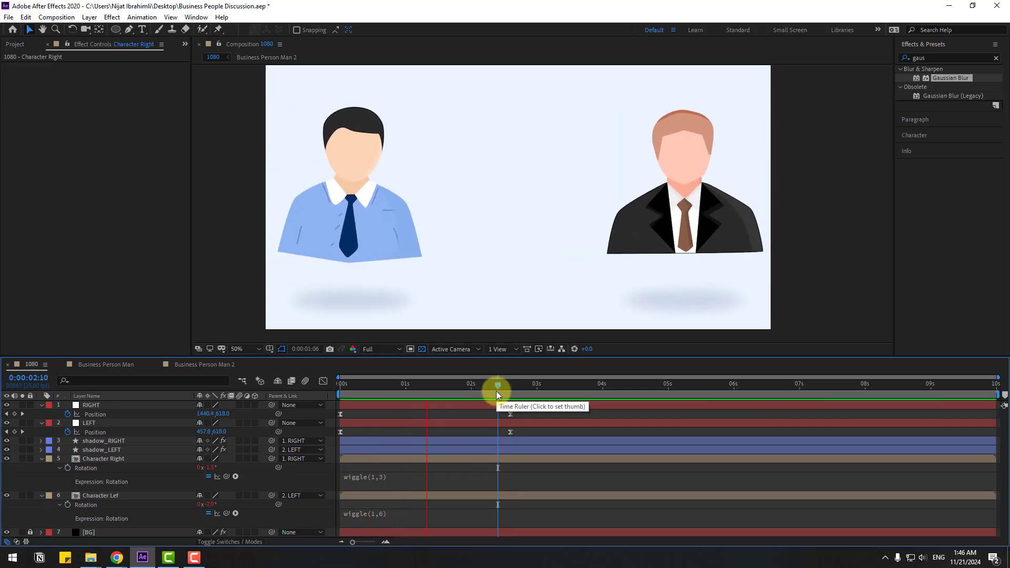
key(space)
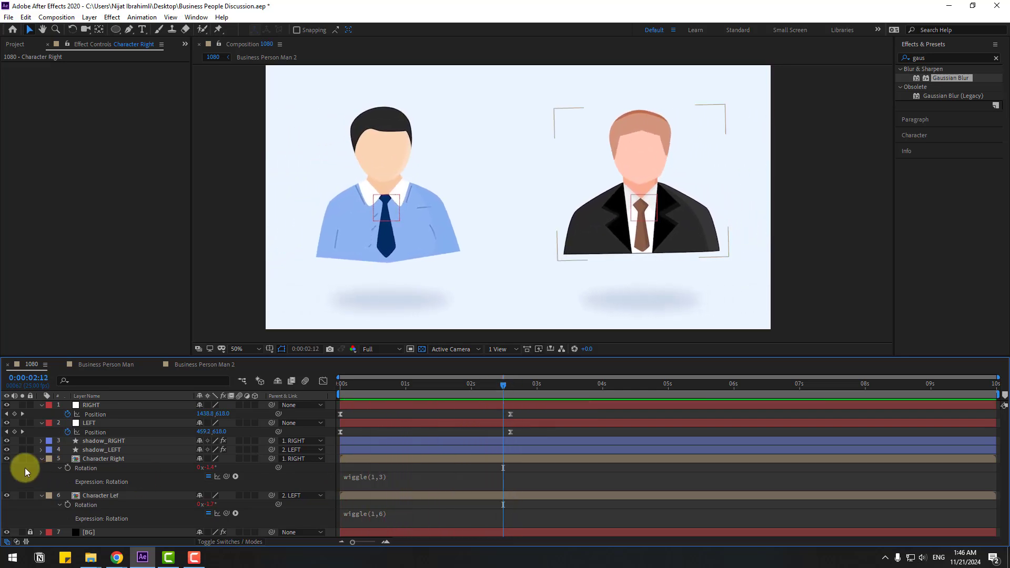
click(42, 459)
click(41, 468)
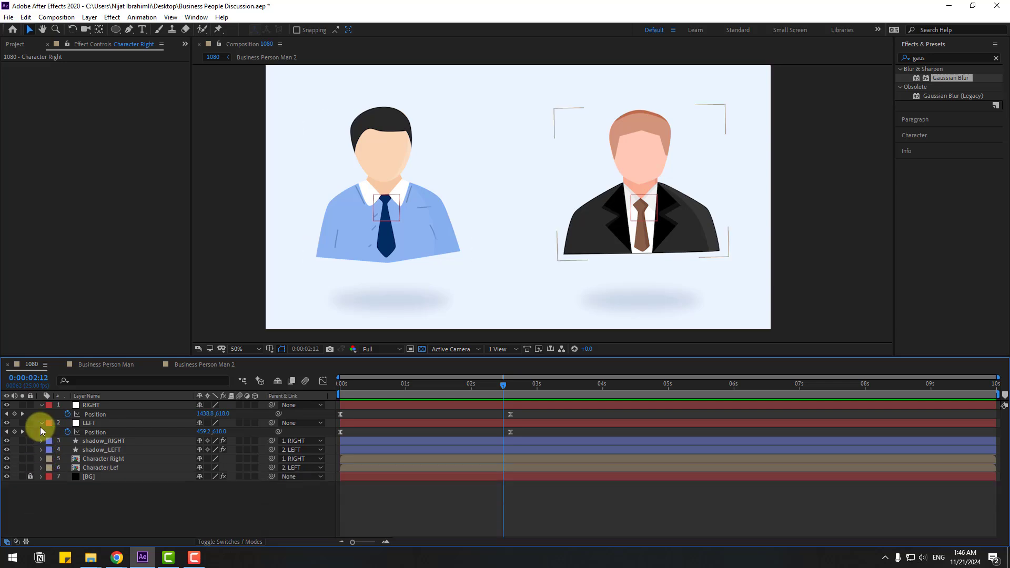
Draw an ellipse above the left character's head
click(176, 76)
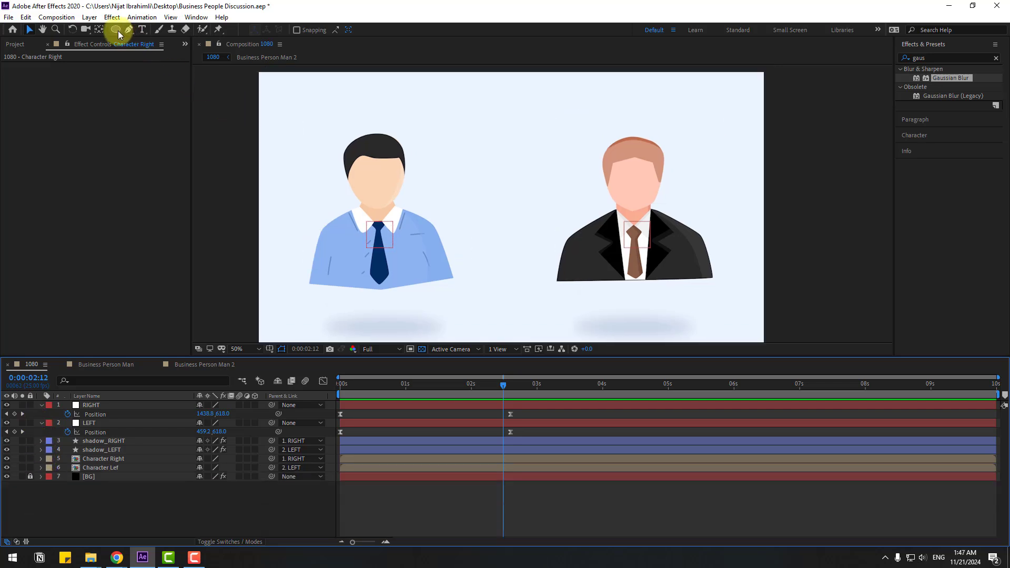
drag(118, 31, 136, 60)
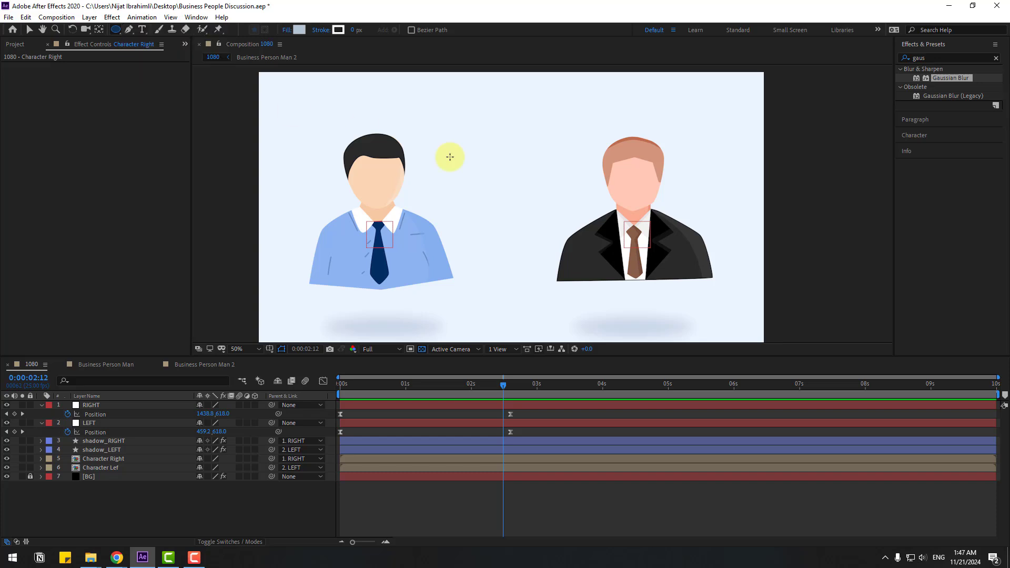
mouse_move(435, 106)
mouse_down()
mouse_move(500, 151)
mouse_move(524, 149)
mouse_up()
key(v)
click(452, 154)
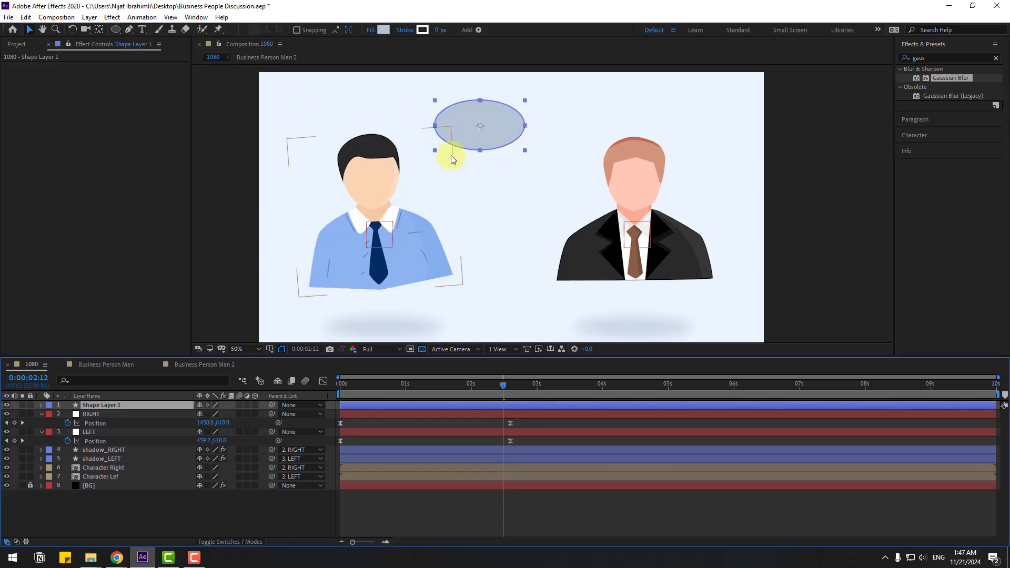
drag(460, 126, 449, 120)
scroll(451, 116, up, 2)
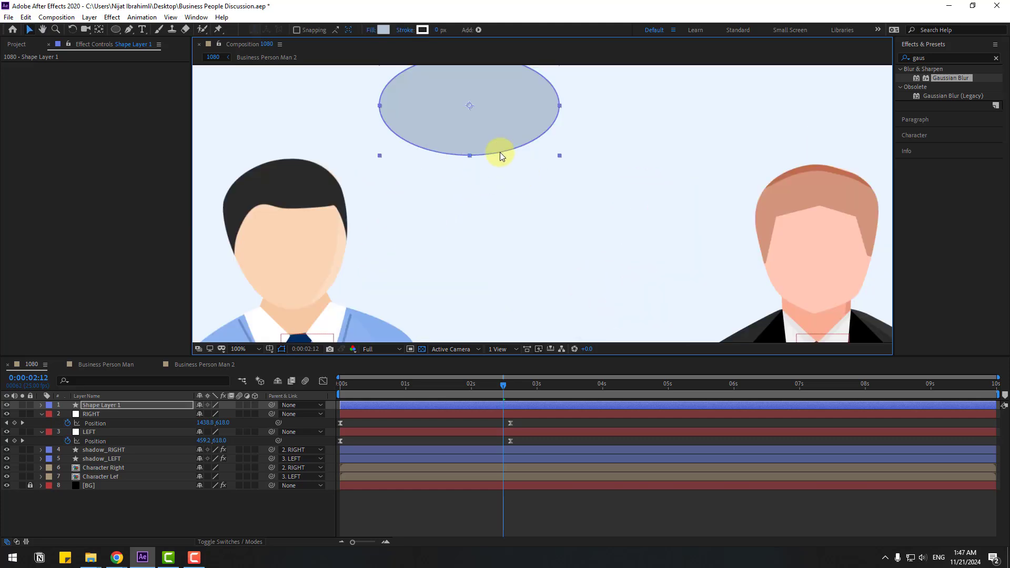
Draw a triangular tail on the ellipse's lower left with the Pen tool
click(129, 29)
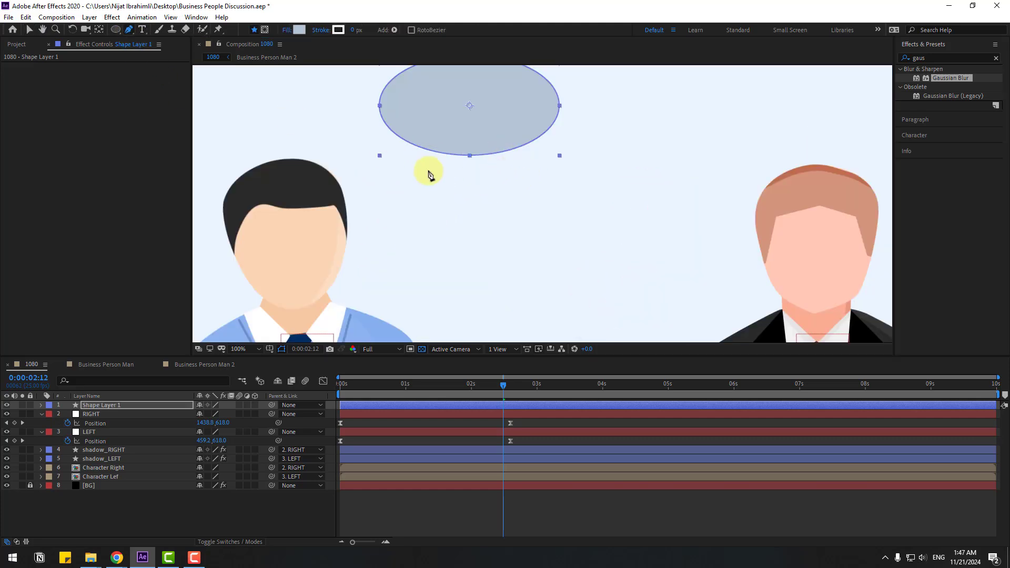
click(392, 127)
click(389, 165)
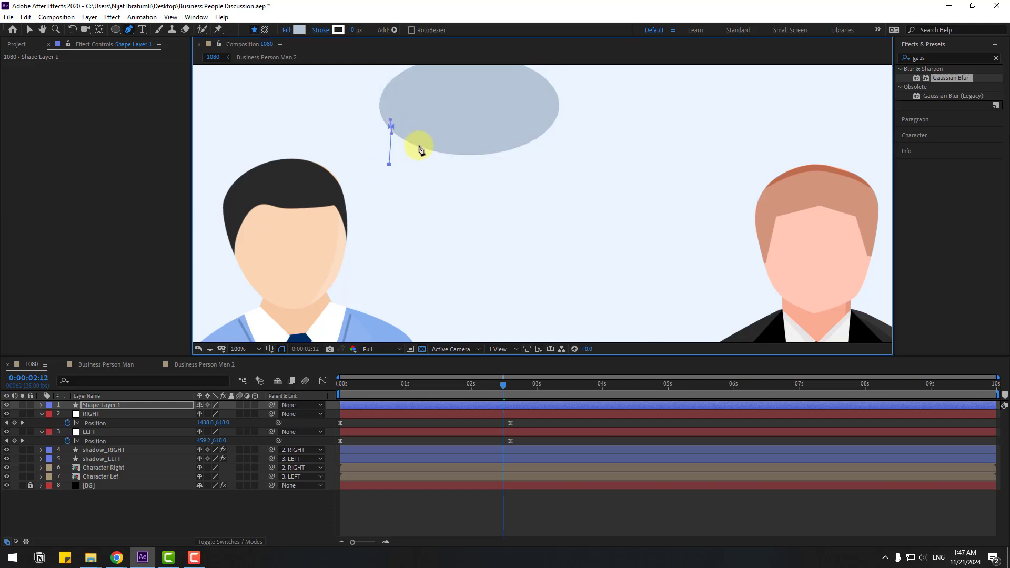
click(420, 145)
click(391, 127)
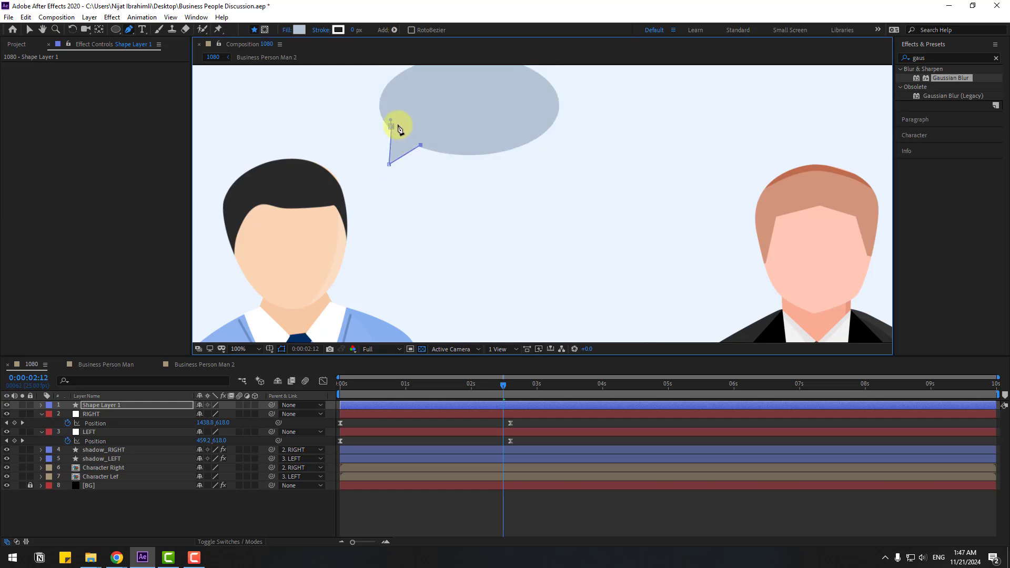
Move the bubble's anchor point to the tail tip and position it beside the left head
click(26, 30)
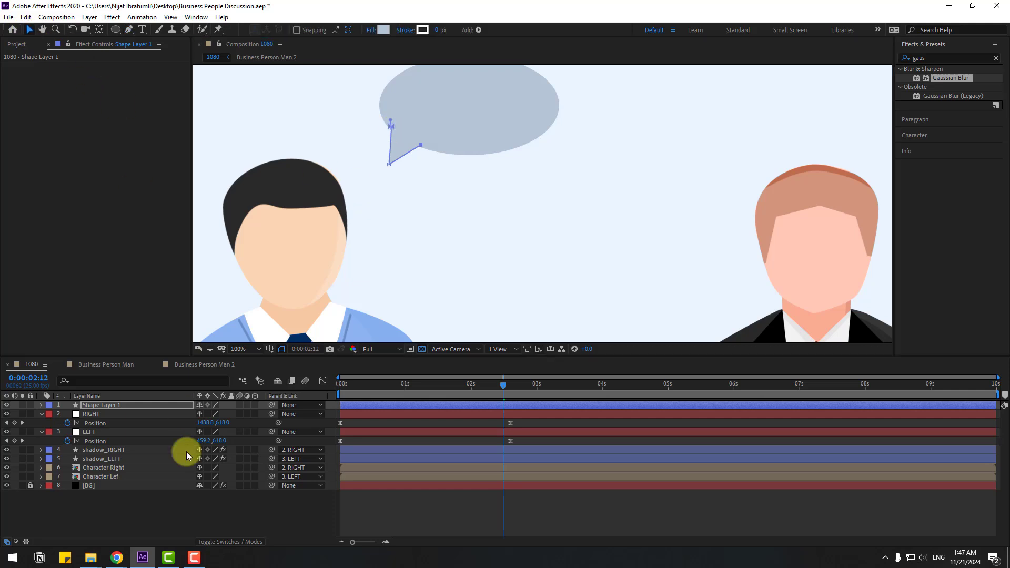
click(160, 514)
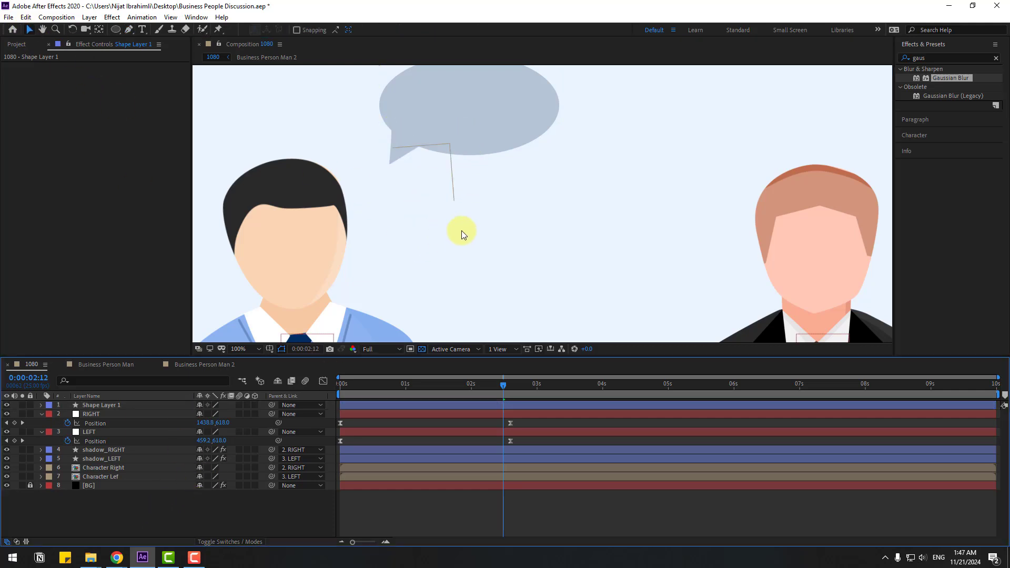
scroll(470, 168, up, 1)
click(469, 163)
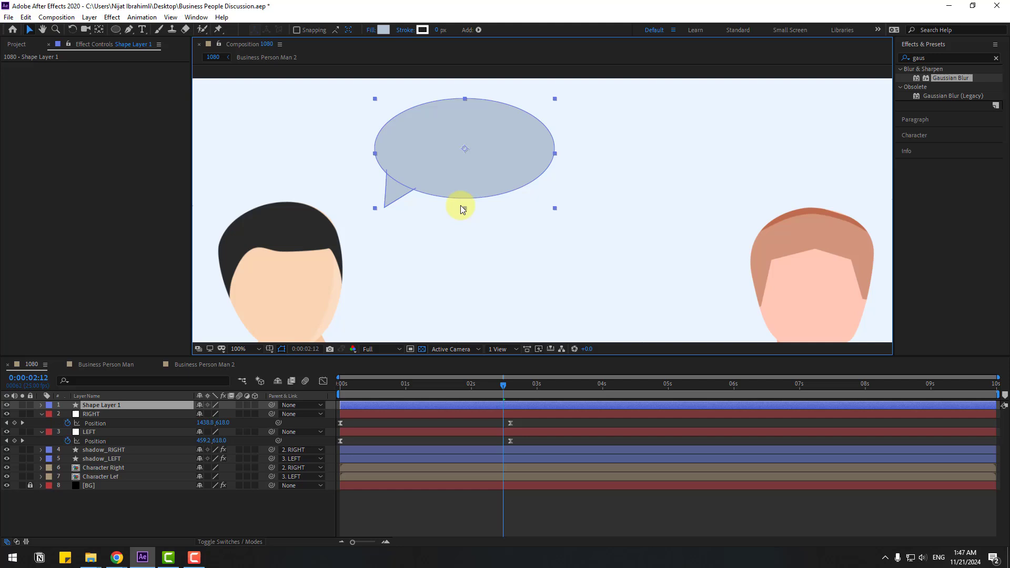
click(99, 33)
drag(465, 150, 390, 206)
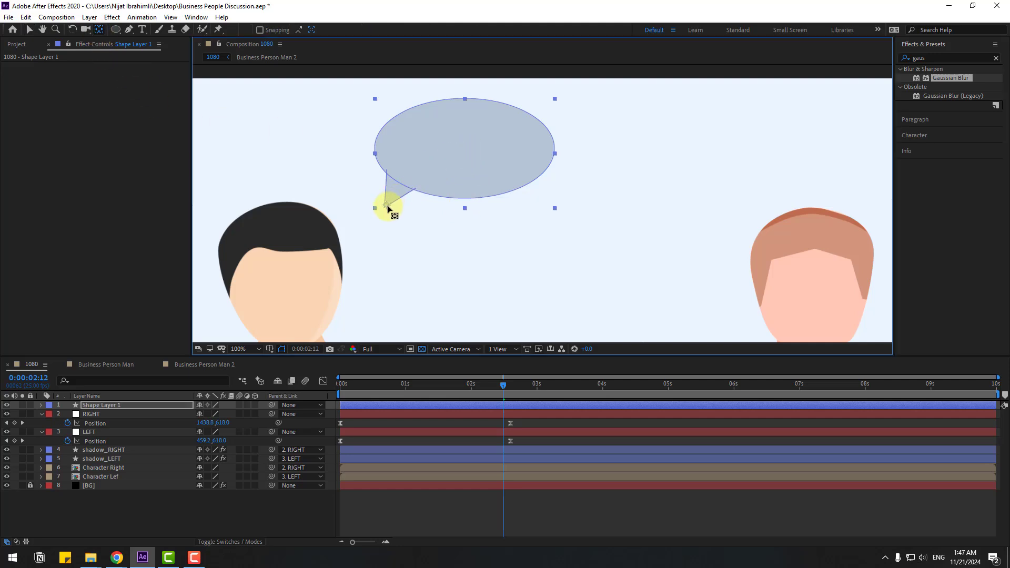
click(30, 30)
drag(466, 166, 445, 196)
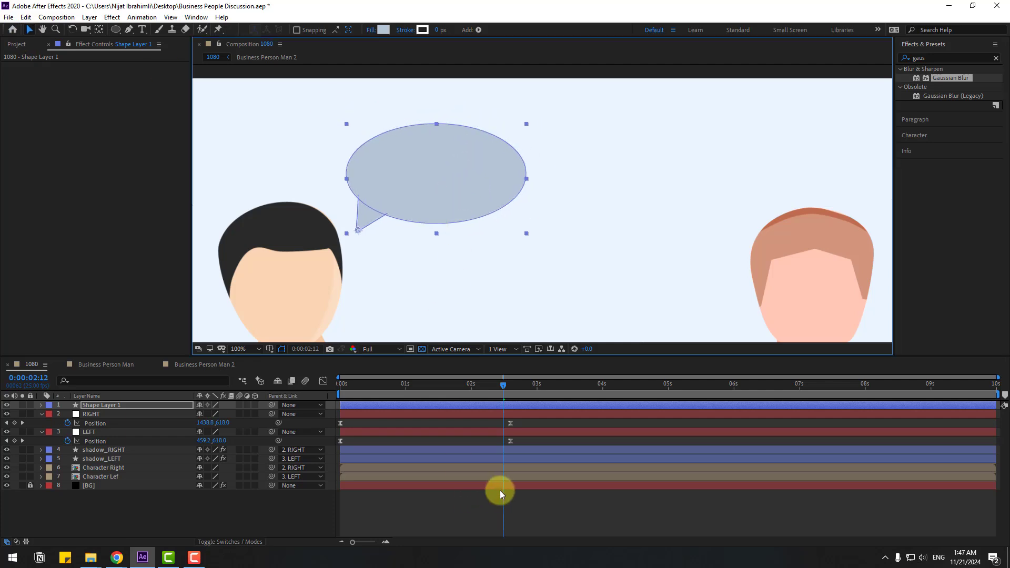
key(space)
click(115, 406)
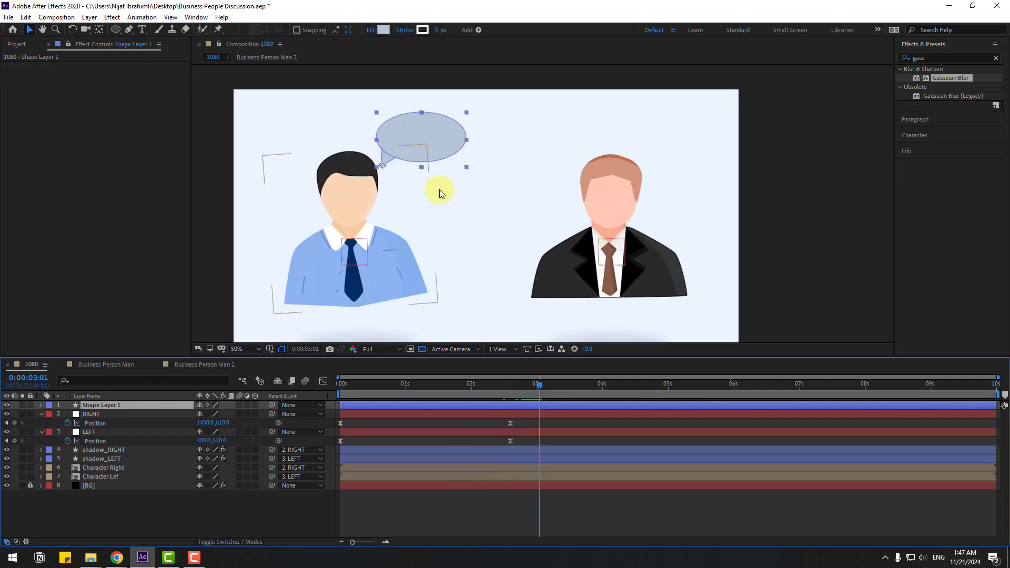
drag(435, 147, 444, 147)
Rename Shape Layer 1 to bubble-left and make the layer start at 03s
click(108, 404)
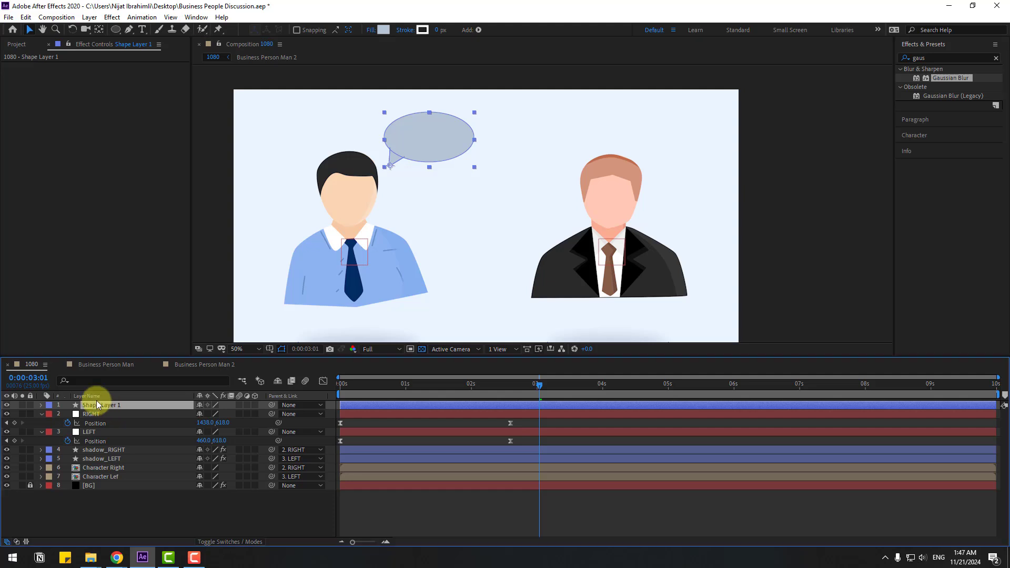
key(Return)
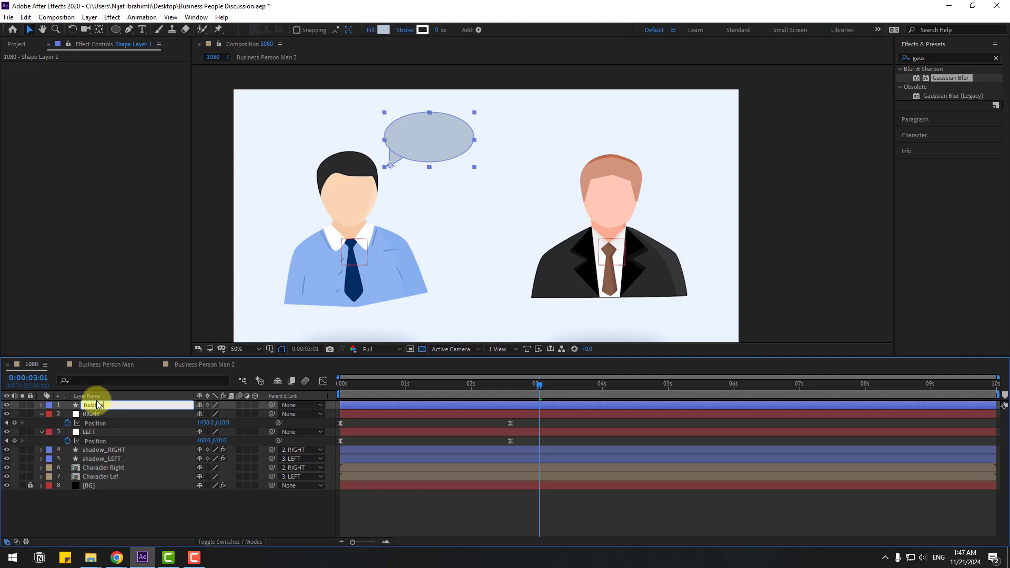
text(bubble-left)
key(Return)
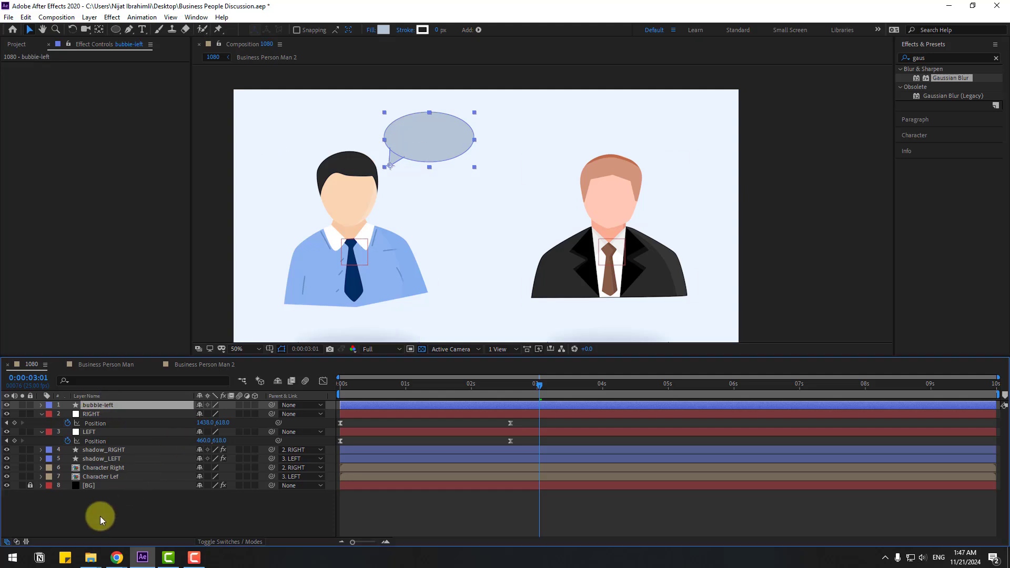
click(100, 516)
click(100, 409)
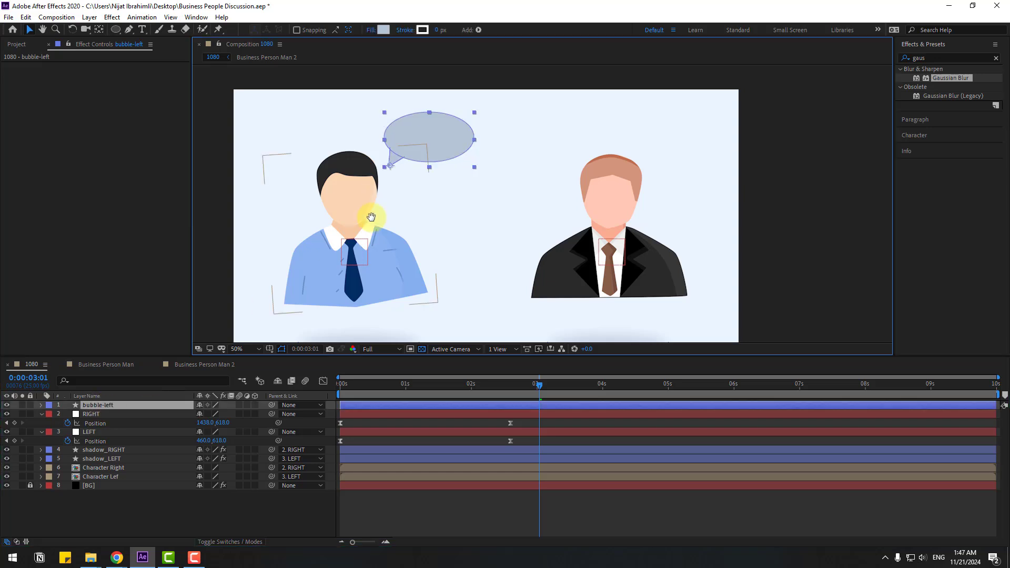
scroll(478, 206, up, 2)
drag(349, 404, 558, 410)
Key the bubble's Scale at 0% at 03:01 and 110% at 03:11
key(s)
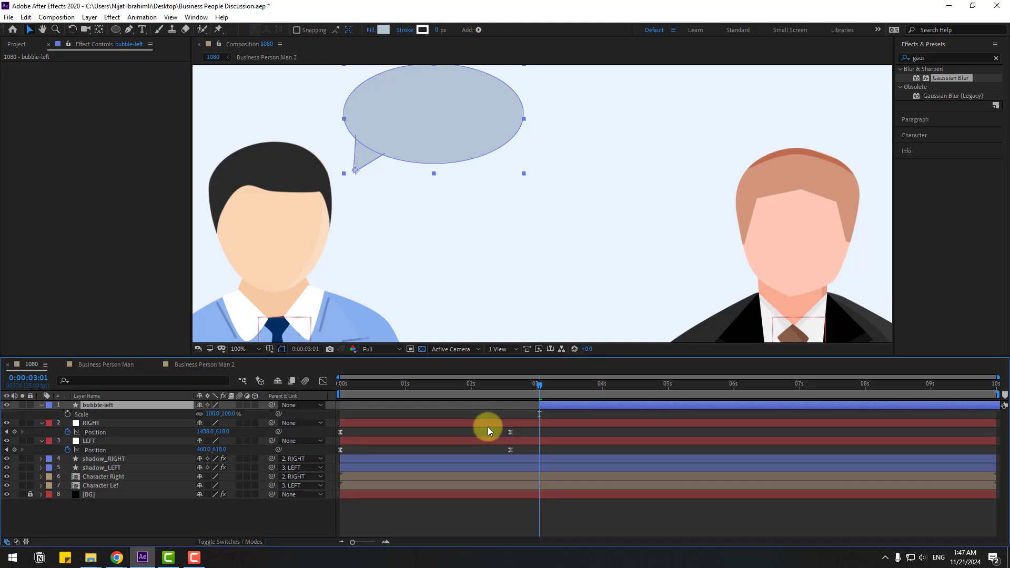
click(211, 414)
text(0)
key(Return)
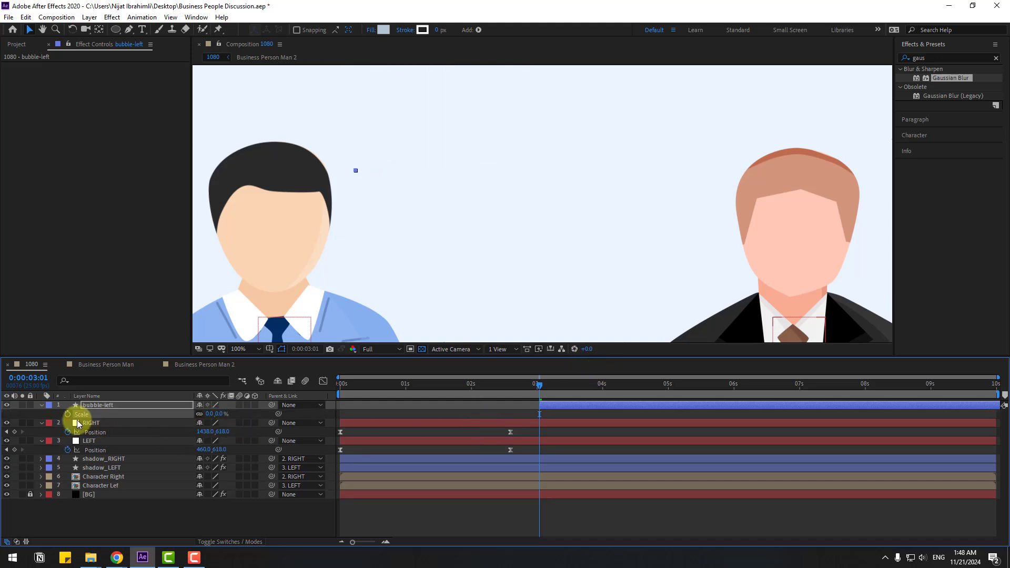
click(67, 414)
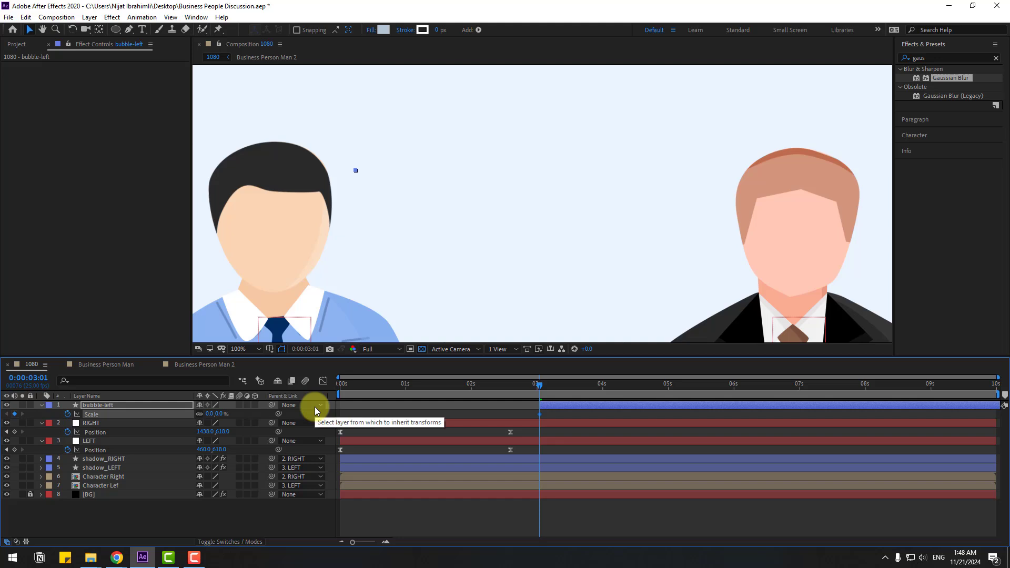
key(space)
text(1)
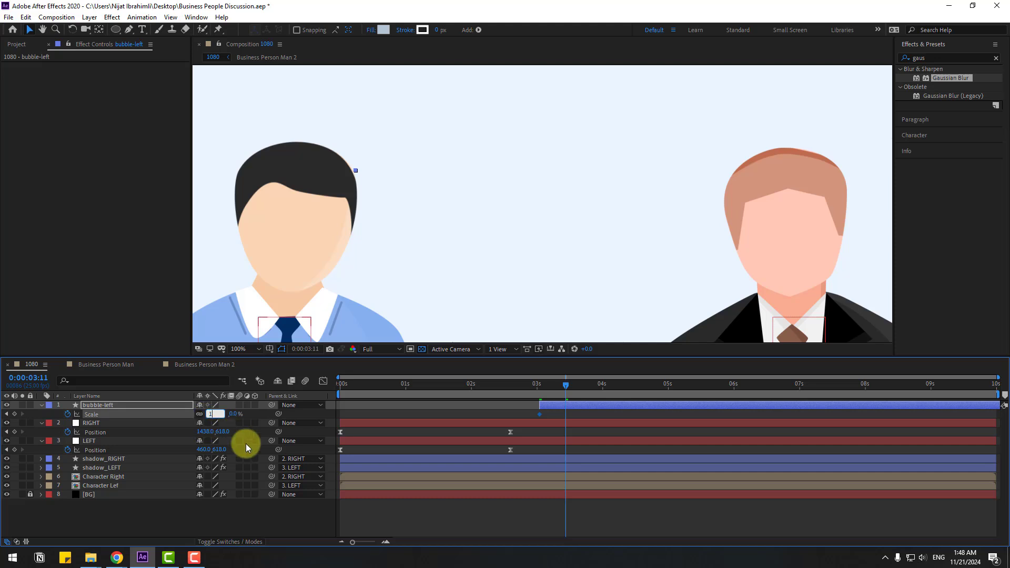
text(10)
key(Return)
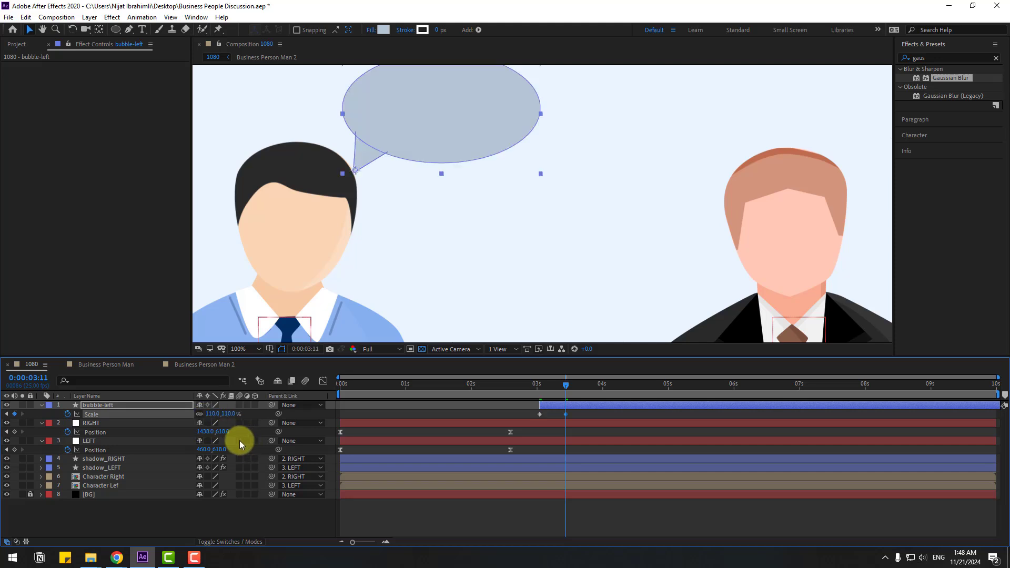
Add Scale keyframes of 95% at 03:21, 105% at 04:06 and 100% at 04:16
key(shift+Page_Down)
key(F2)
click(212, 413)
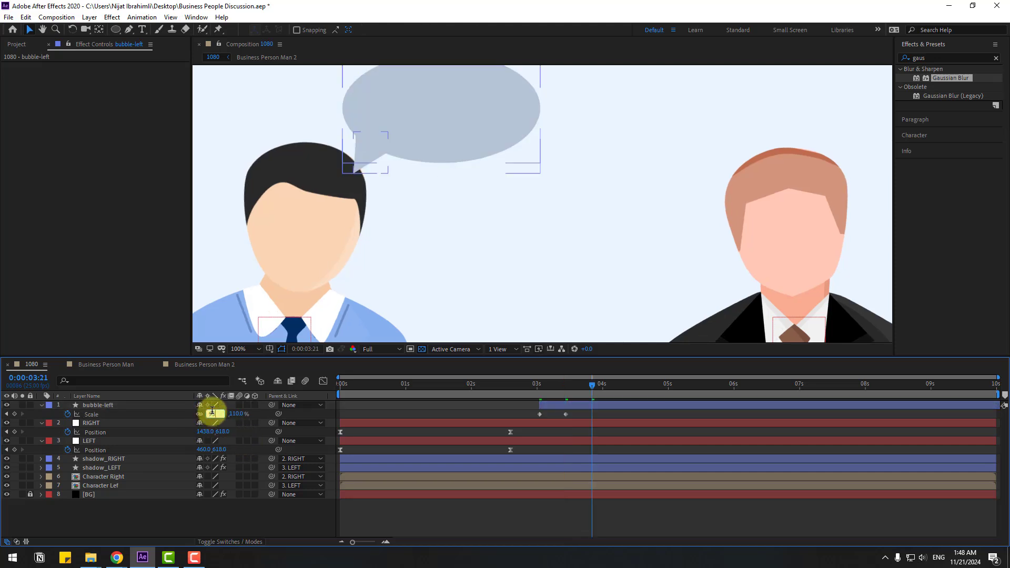
text(95)
key(Return)
key(shift+Page_Down)
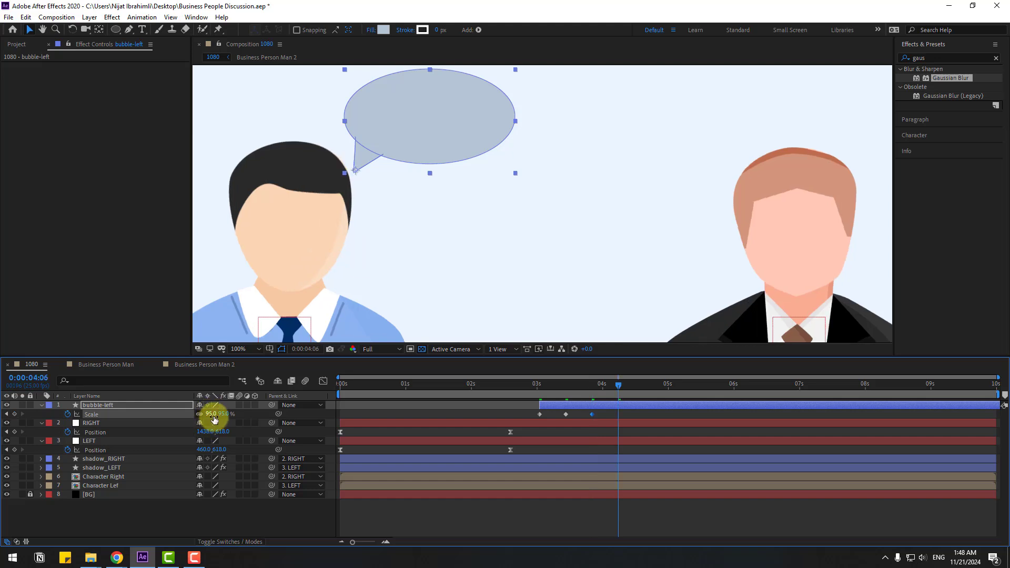
click(213, 413)
text(105)
key(Return)
key(shift+Page_Down)
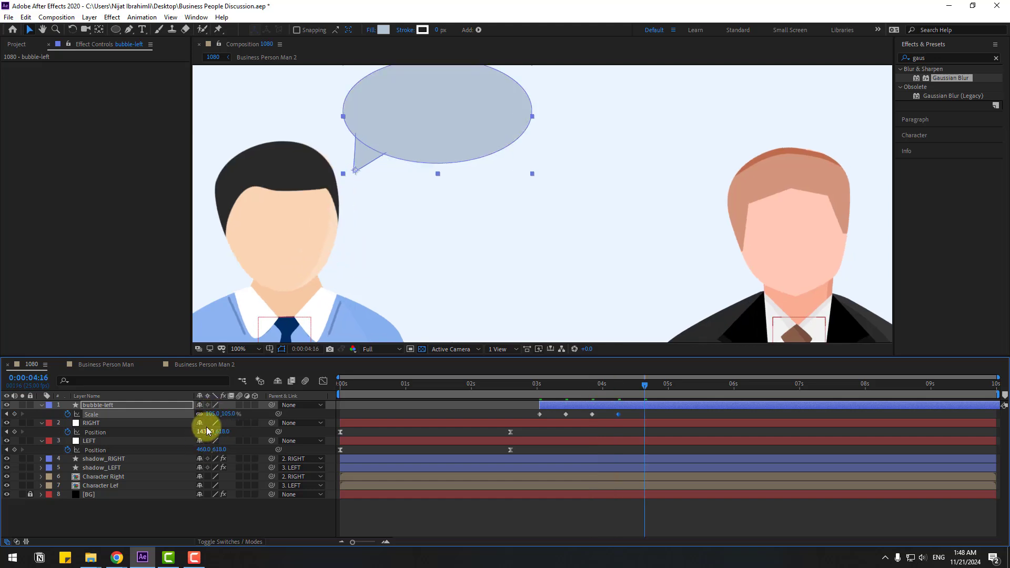
click(212, 413)
text(100)
key(Return)
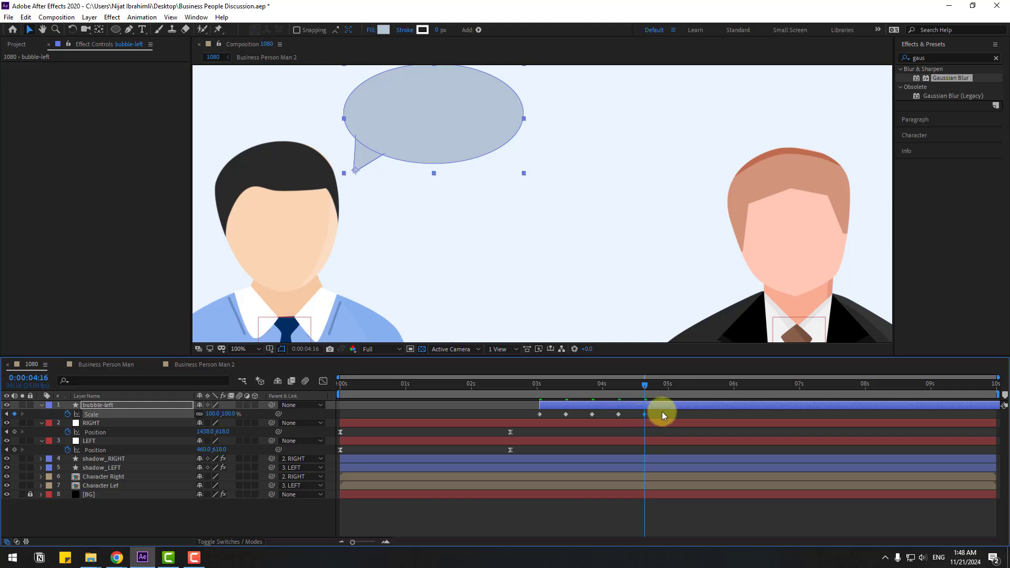
Apply Easy Ease to all Scale keyframes and preview the pop-in
drag(662, 416, 529, 426)
right_click(538, 416)
mouse_move(583, 408)
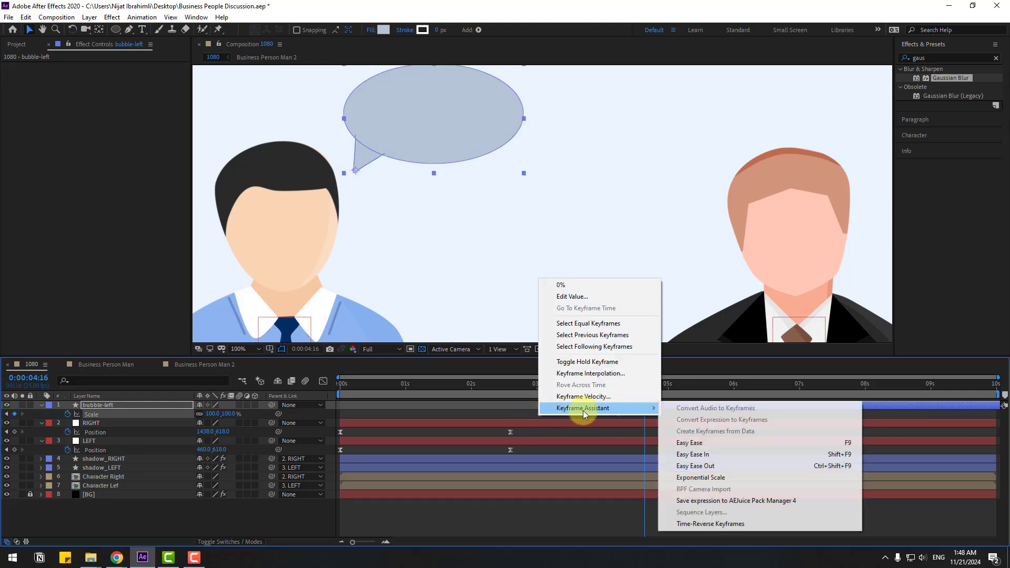
click(694, 445)
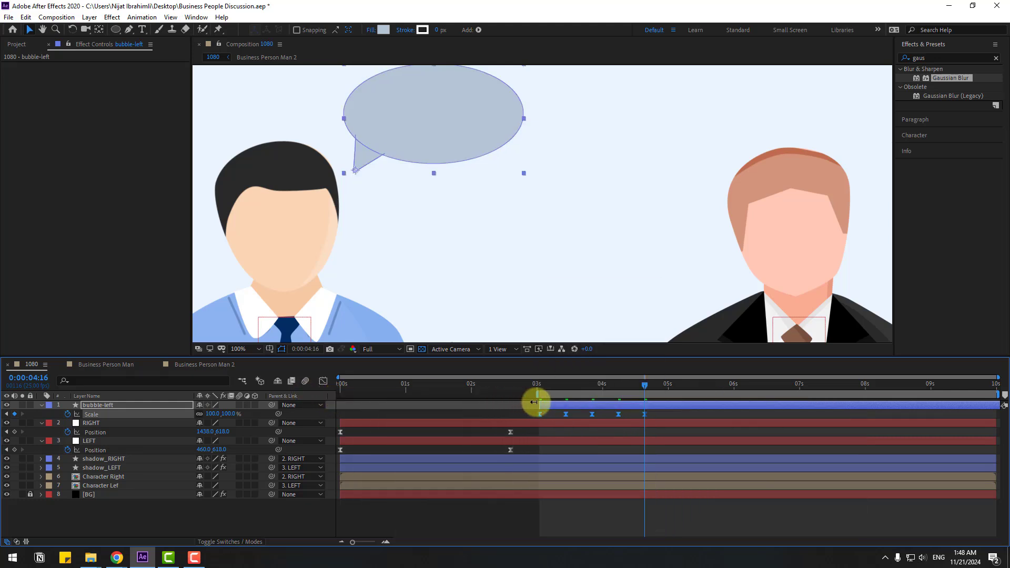
key(space)
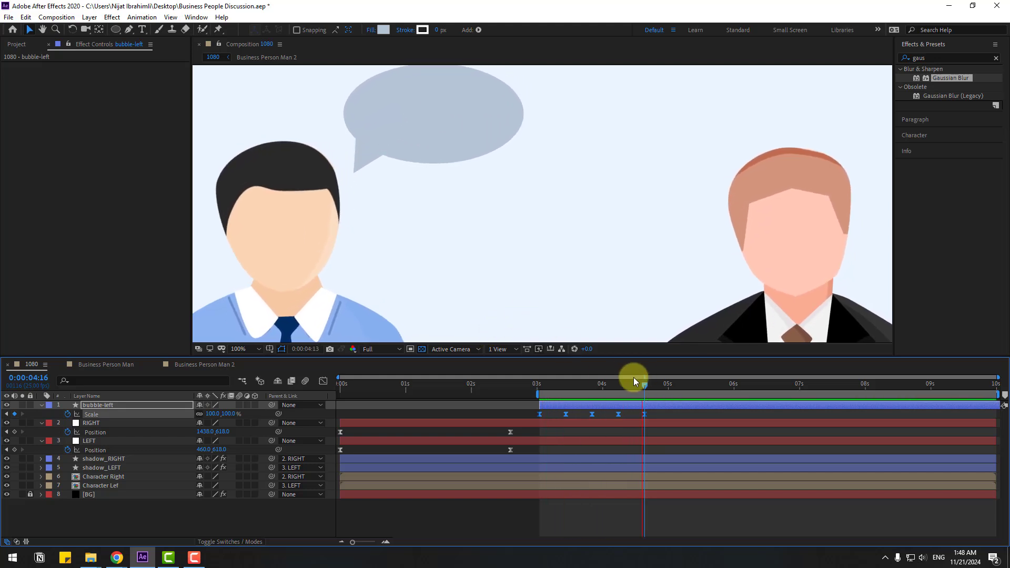
click(529, 390)
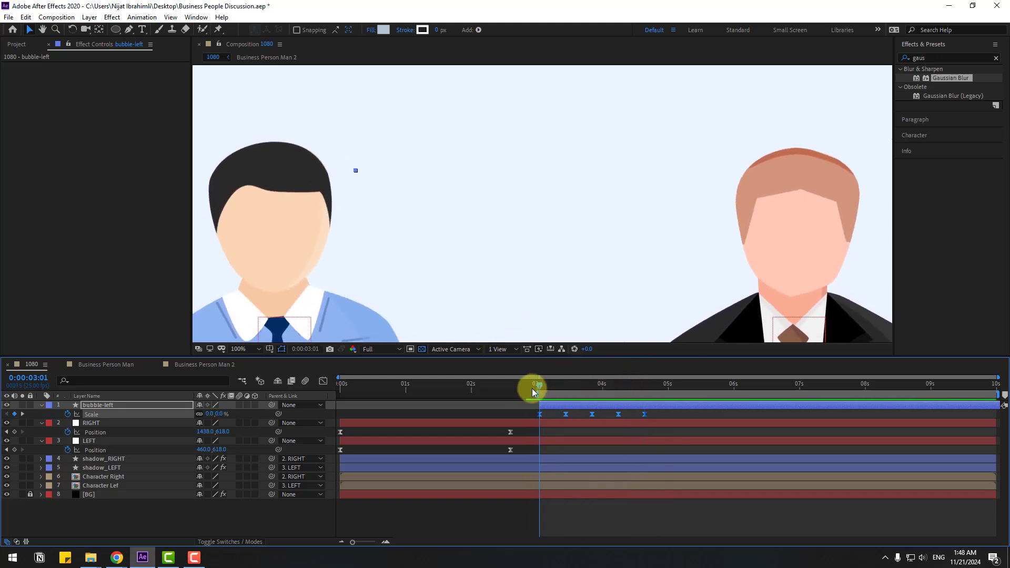
Set a starting Rotation keyframe of 40° on the bubble-left layer
key(shift+r)
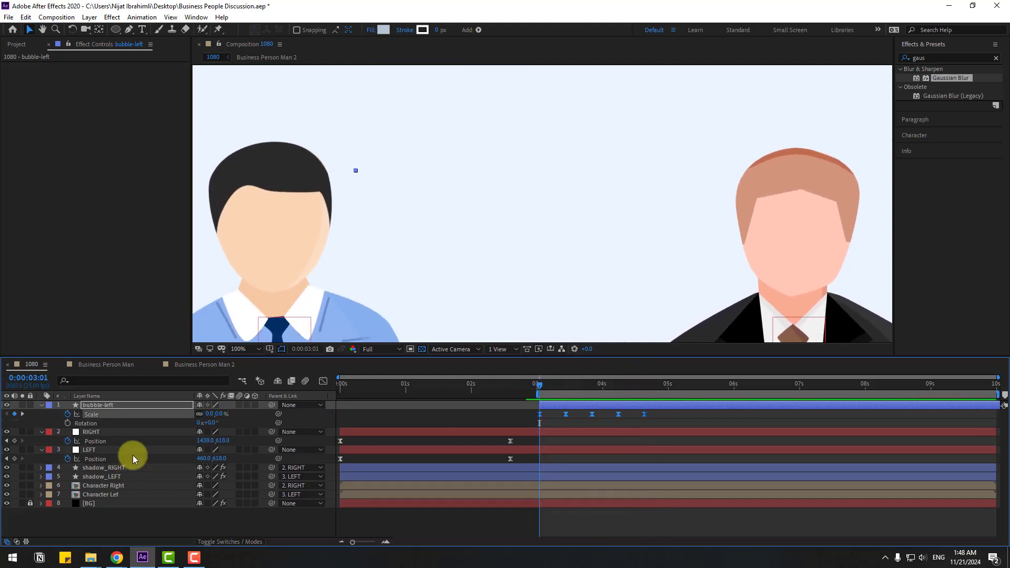
click(67, 424)
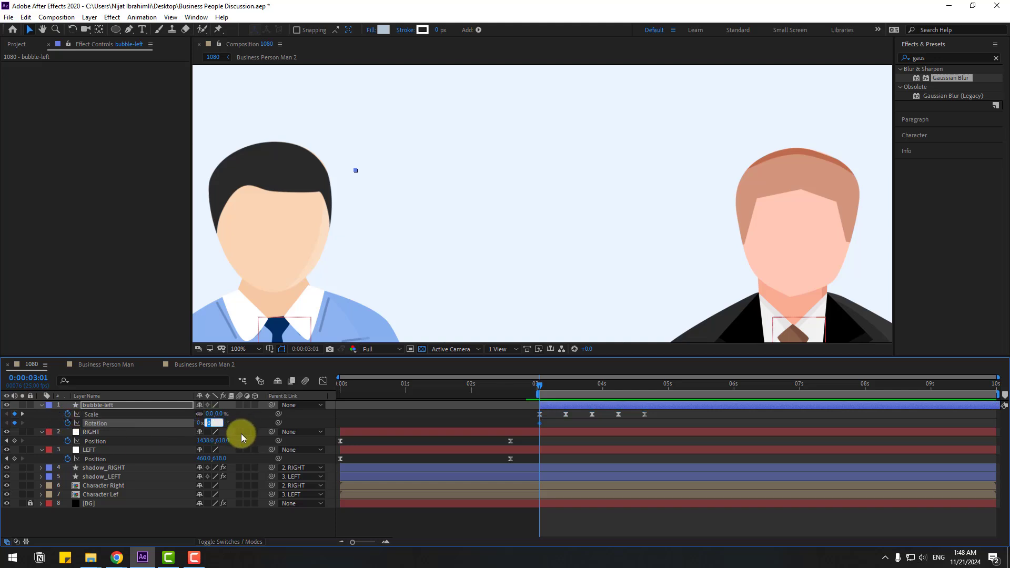
text(-40)
key(Return)
mouse_move(552, 385)
mouse_down()
mouse_move(568, 389)
mouse_move(537, 392)
mouse_up()
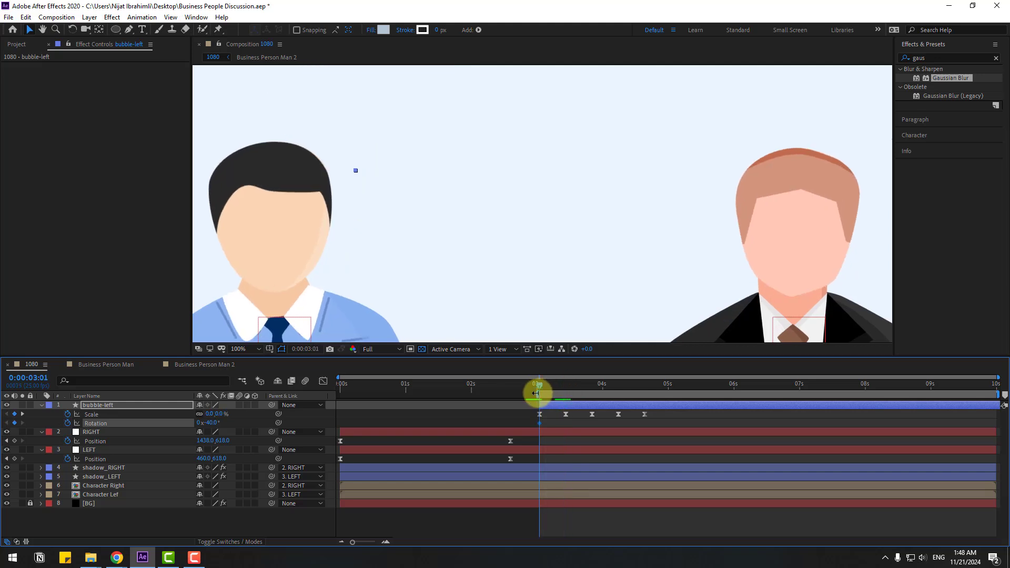
click(211, 424)
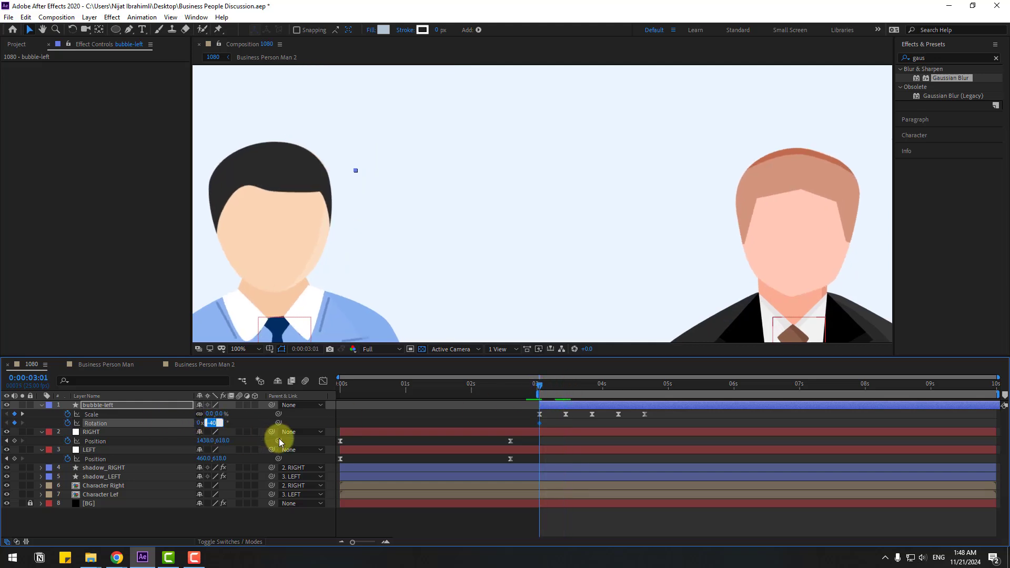
text(40)
key(Return)
Add Rotation keyframes of -20° at 03:11 and 10° at 03:21
drag(535, 381, 566, 395)
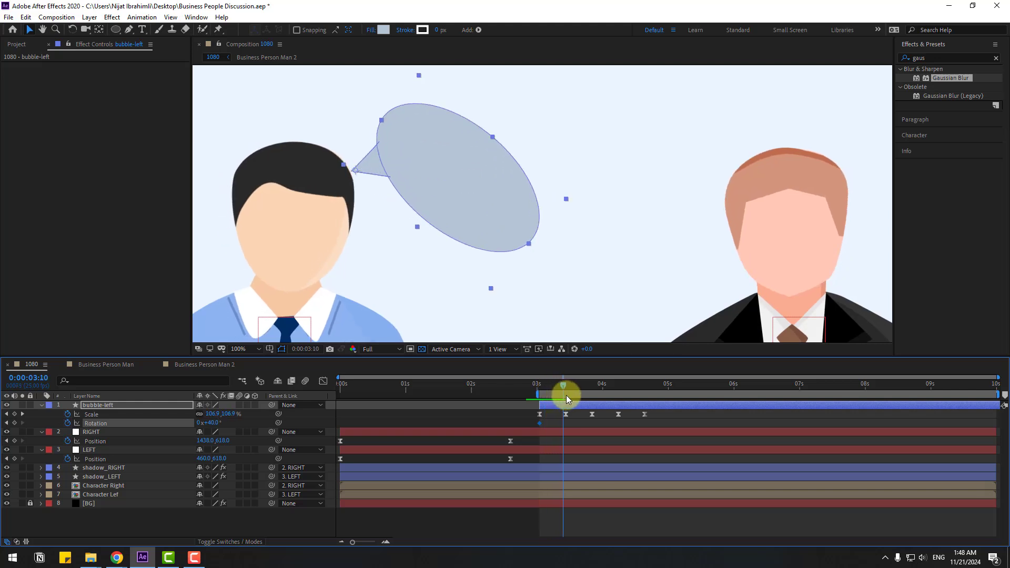
click(215, 424)
text(-20)
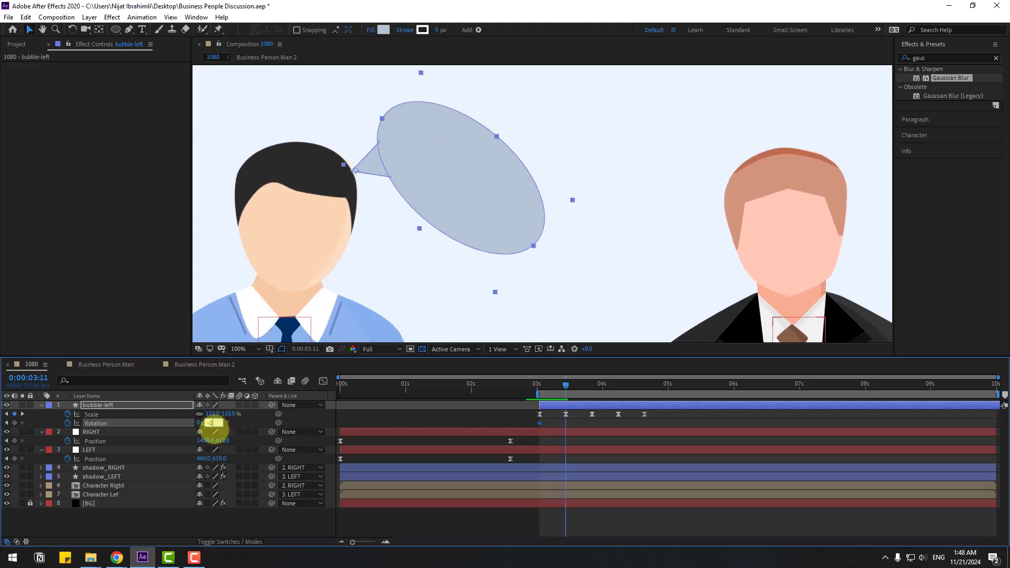
key(Return)
click(592, 391)
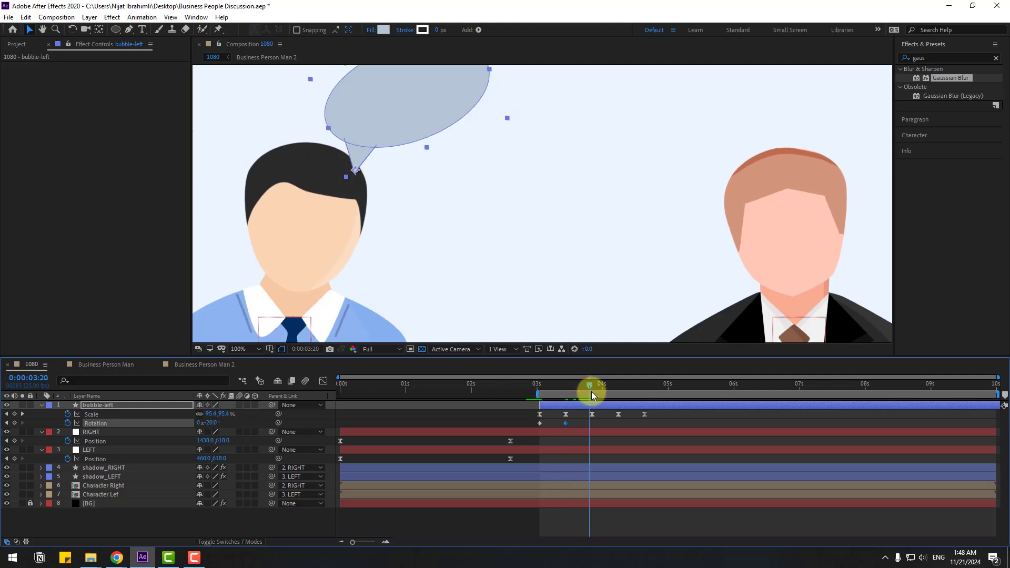
click(213, 423)
text(10)
key(Return)
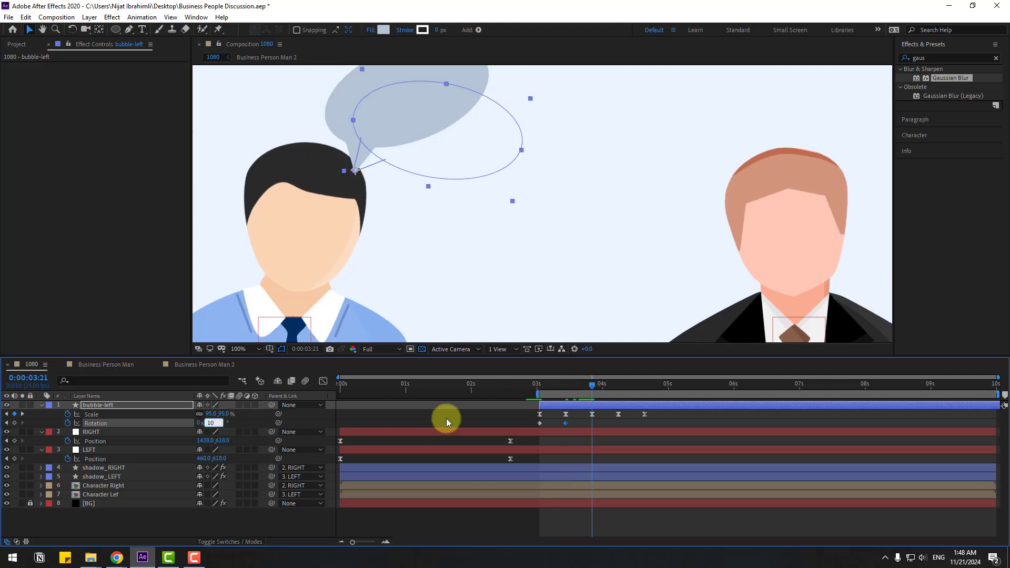
Add Rotation keyframes of -5° at 04:05 and 0° at 04:15
click(617, 386)
key(Page_Up)
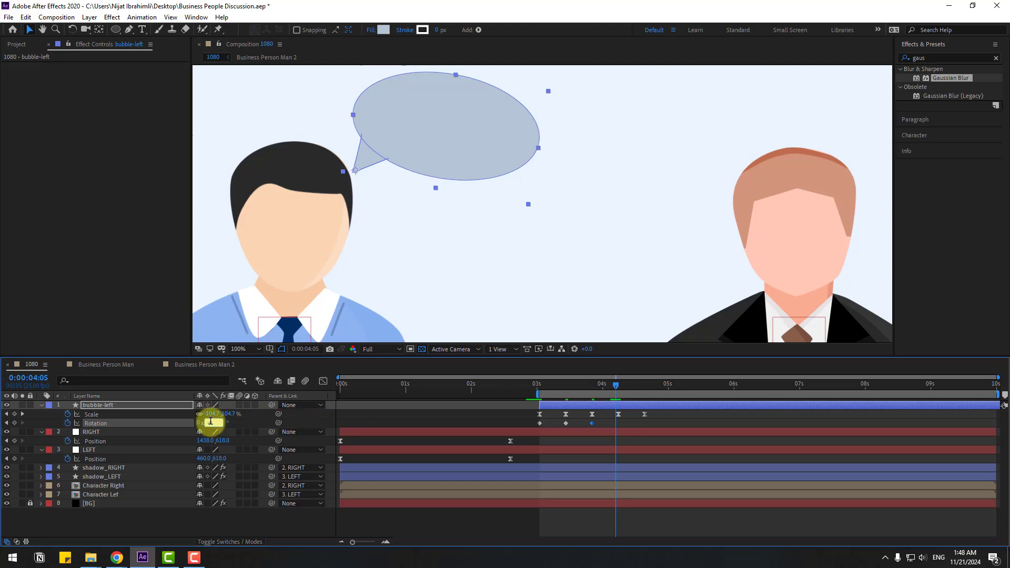
text(-5)
key(Return)
drag(631, 386, 641, 387)
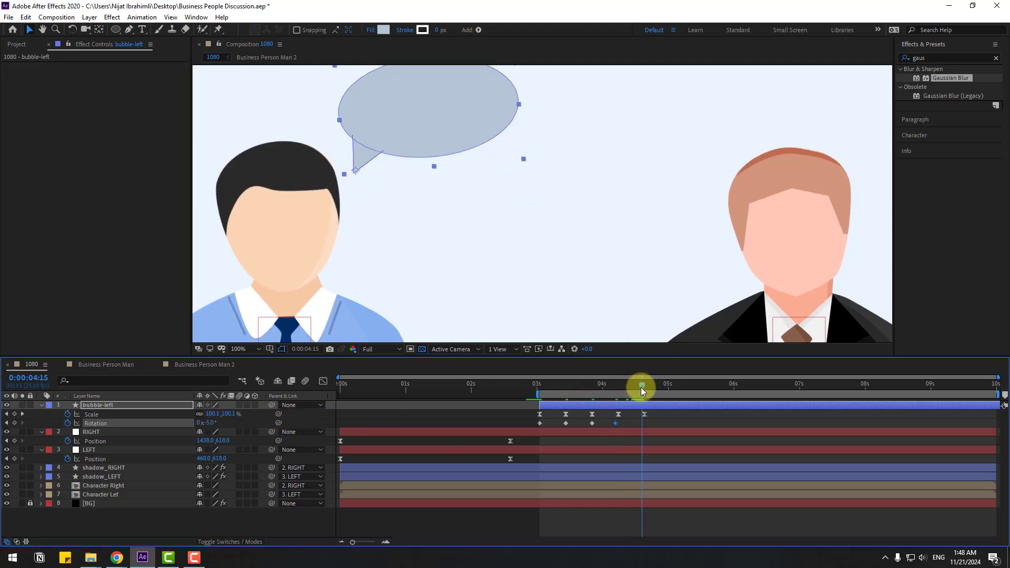
click(213, 423)
text(0)
key(Return)
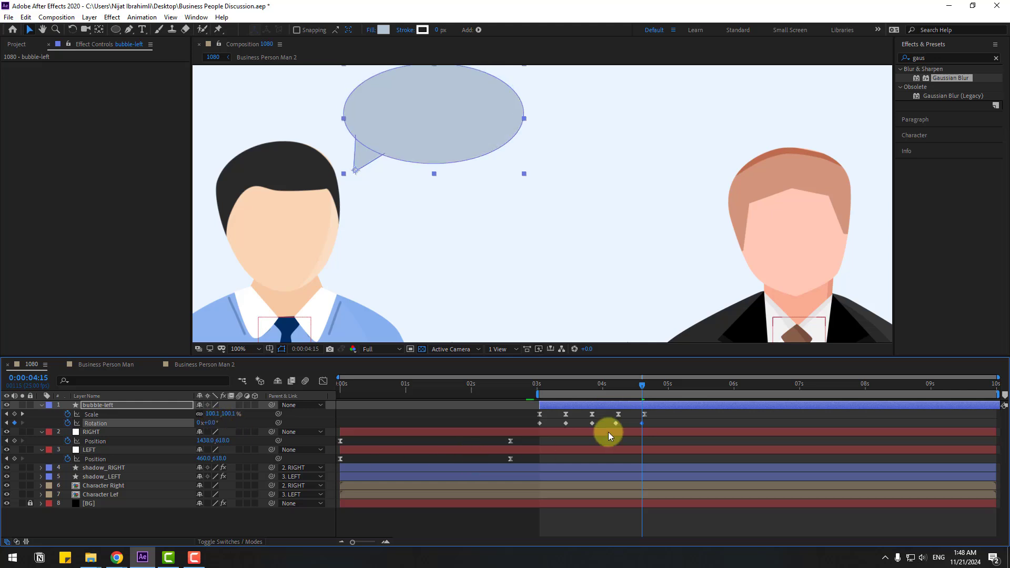
Apply Easy Ease to all five Rotation keyframes and preview the wobble
drag(646, 428, 532, 426)
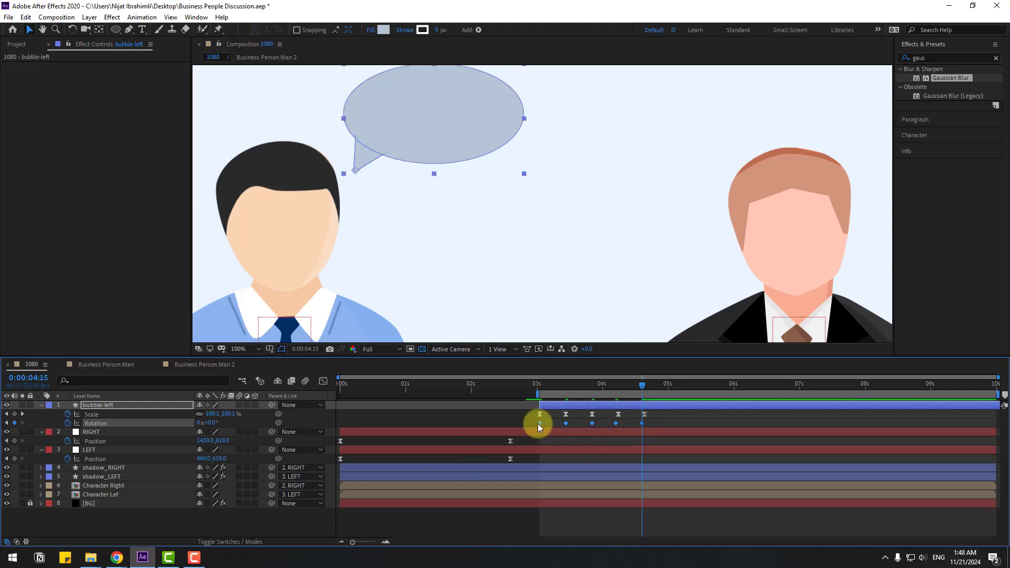
right_click(538, 424)
mouse_move(631, 418)
click(659, 453)
key(space)
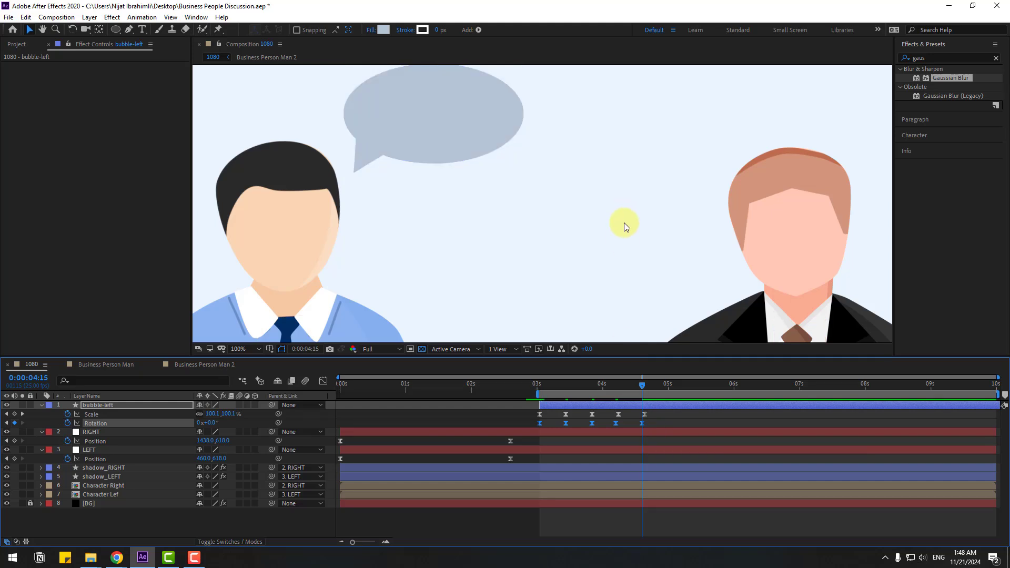
drag(654, 390, 633, 390)
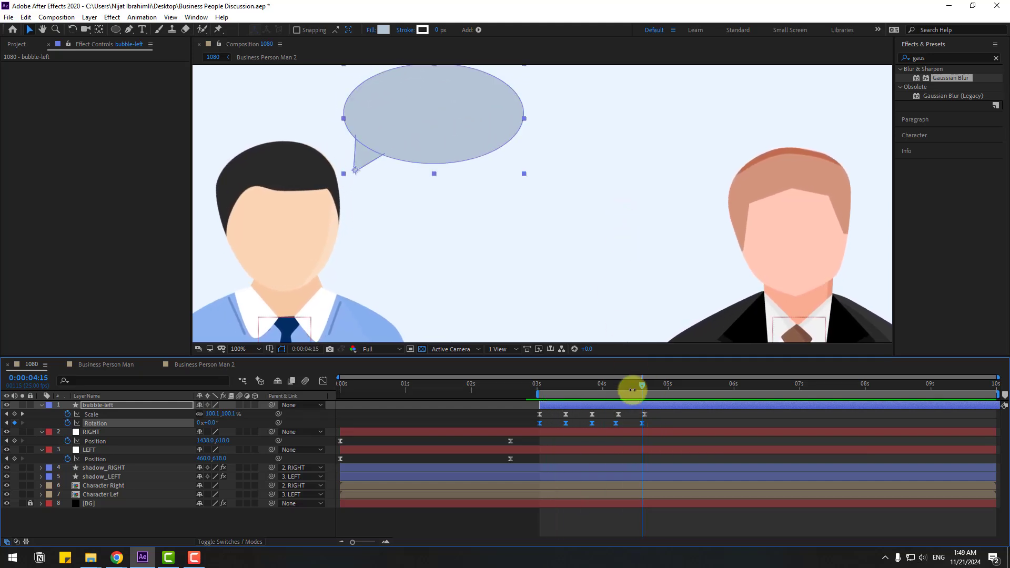
click(566, 423)
Shift the Rotation keyframes slightly later in time and preview the revised timing
drag(567, 423, 529, 427)
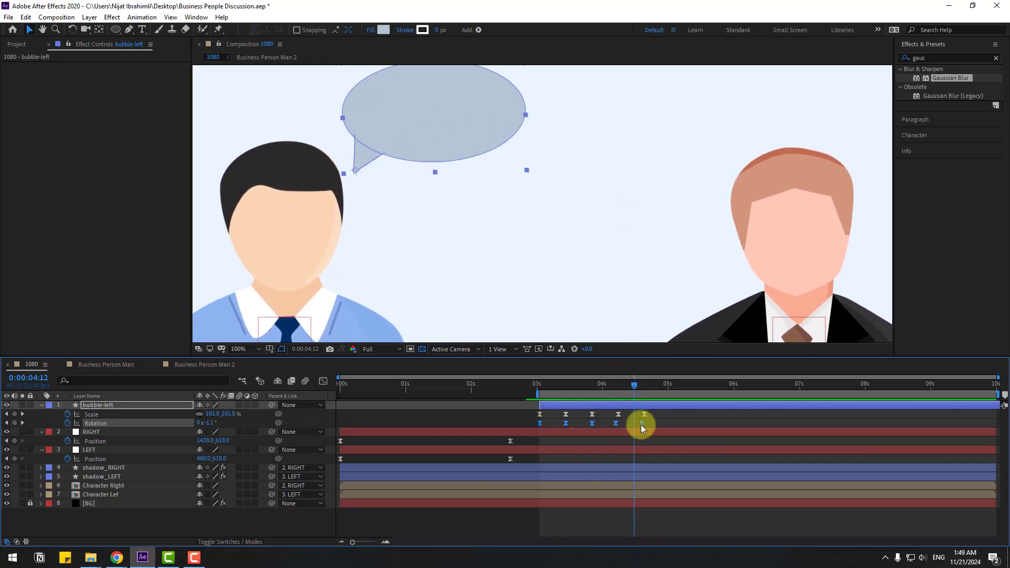
drag(641, 425, 658, 425)
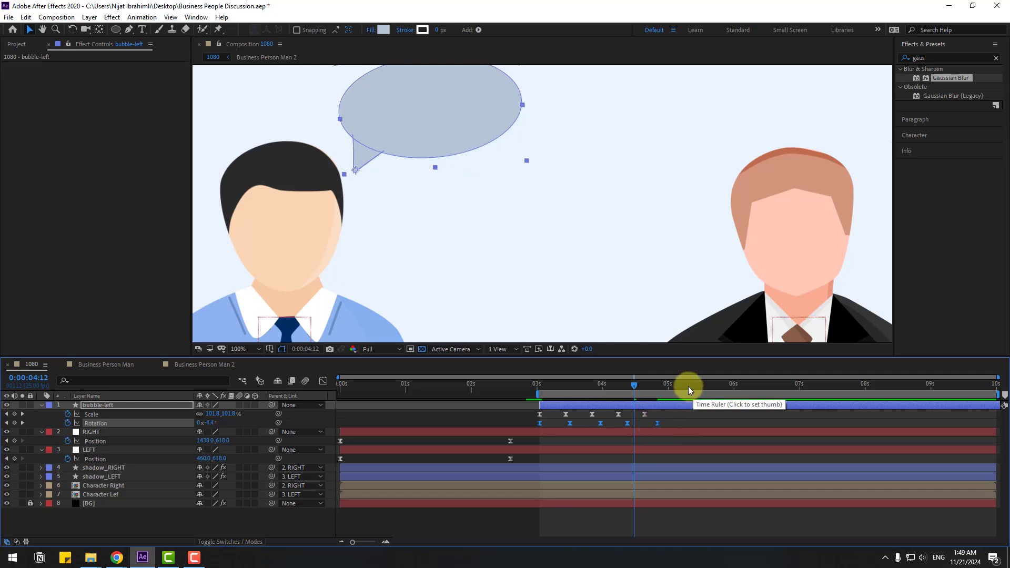
key(space)
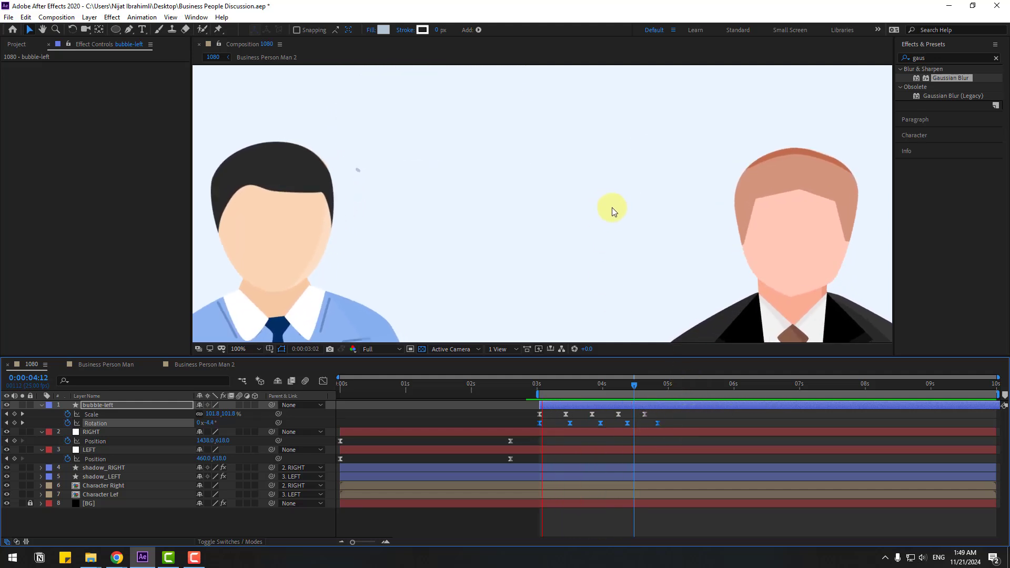
key(space)
key(space)
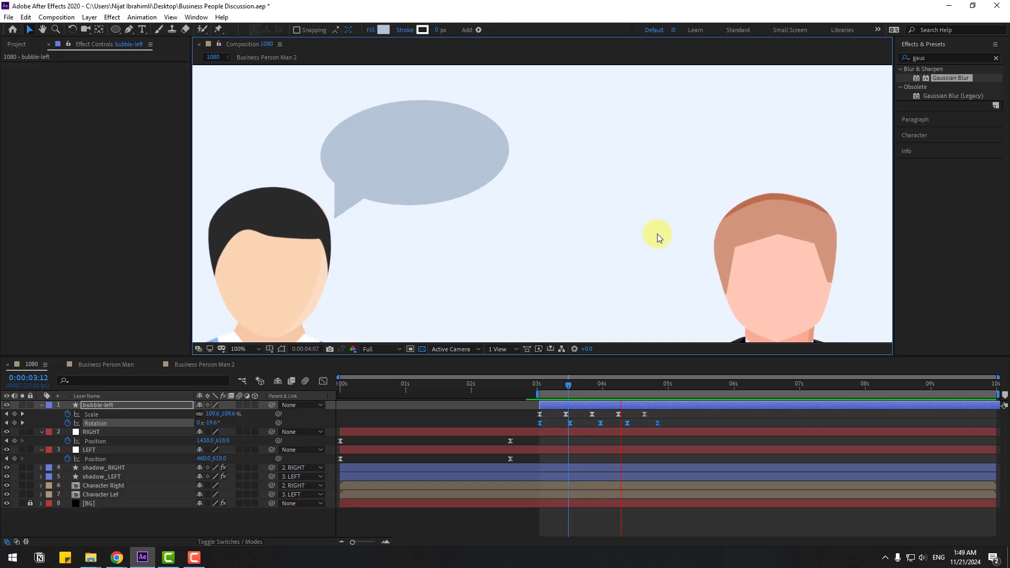
Collapse bubble-left and pre-compose it as bubble_left, moving all attributes inside
scroll(639, 322, down, 2)
click(41, 405)
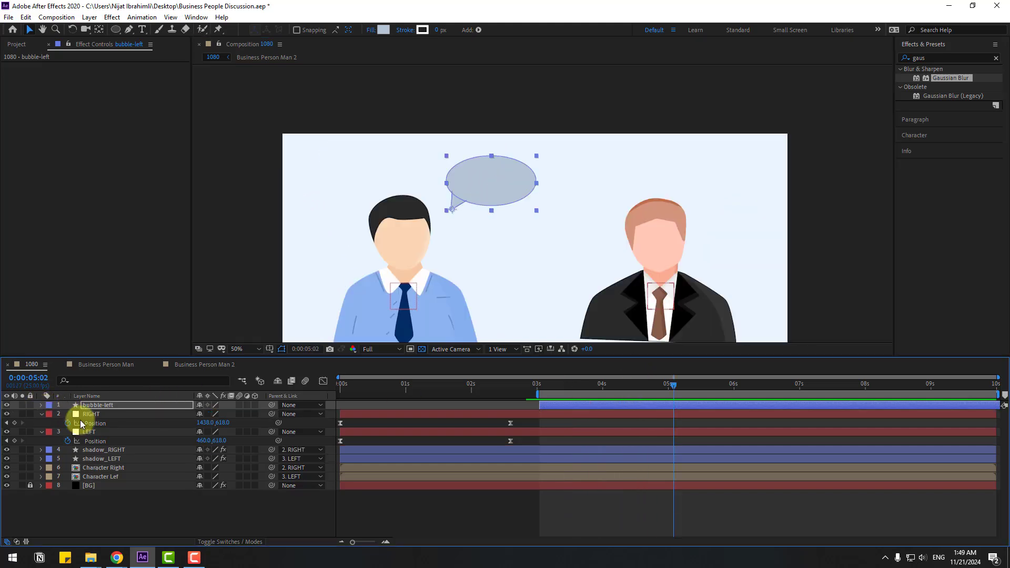
right_click(95, 406)
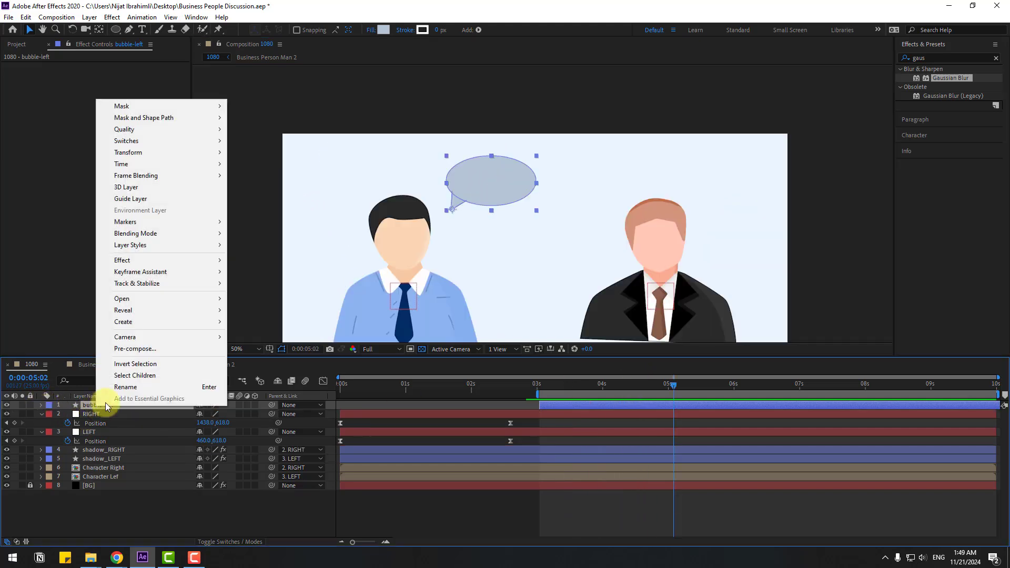
click(136, 350)
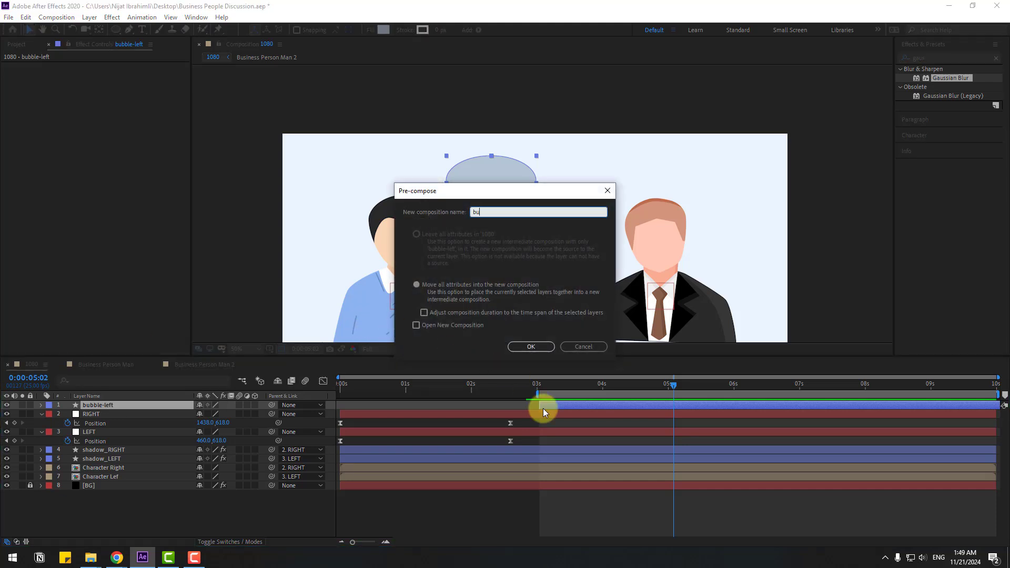
text(bubble_left)
click(532, 347)
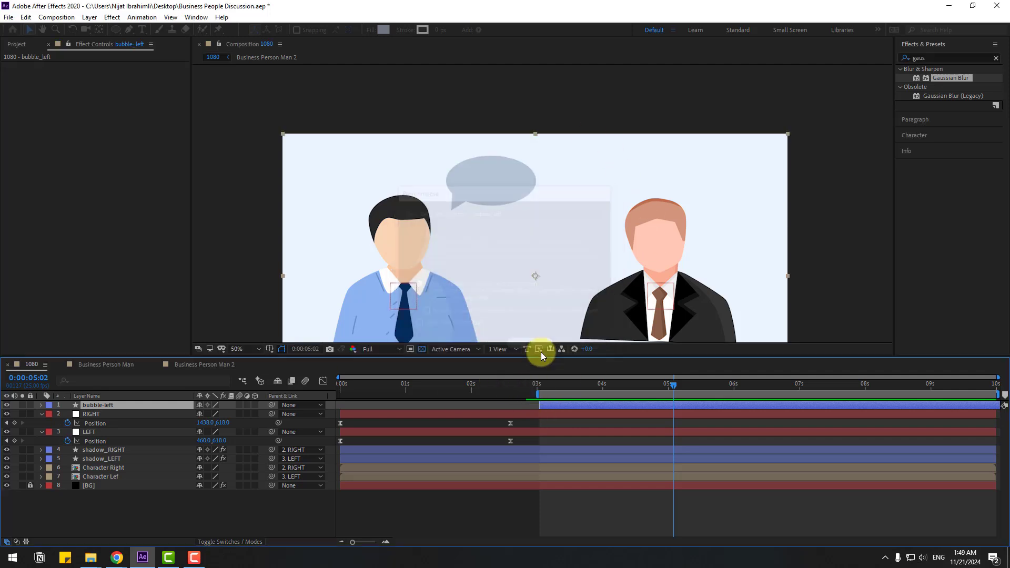
Open bubble_left, draw a region of interest around the bubble, and start the bubble layer at 0s
double_click(110, 403)
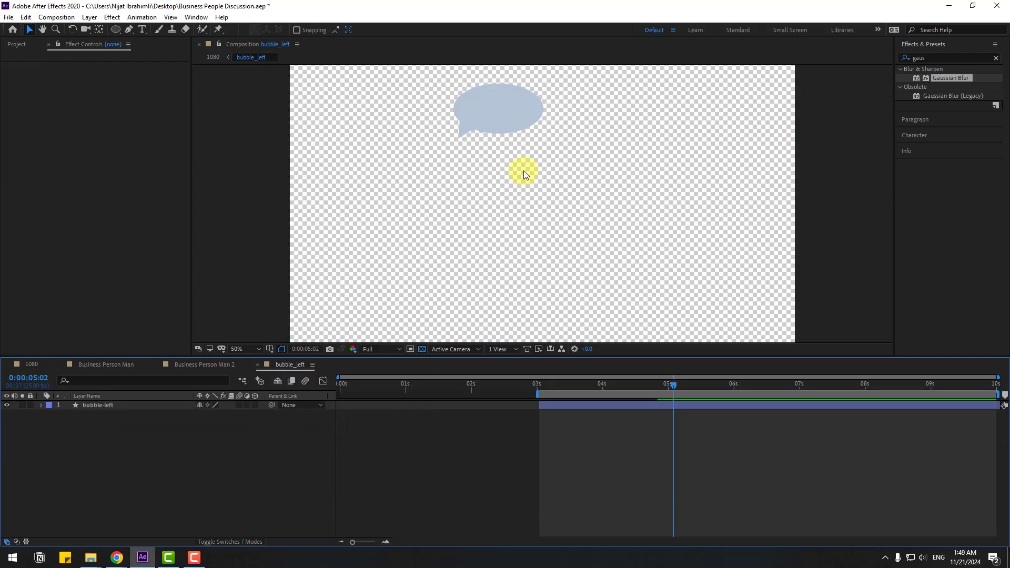
drag(426, 297, 421, 327)
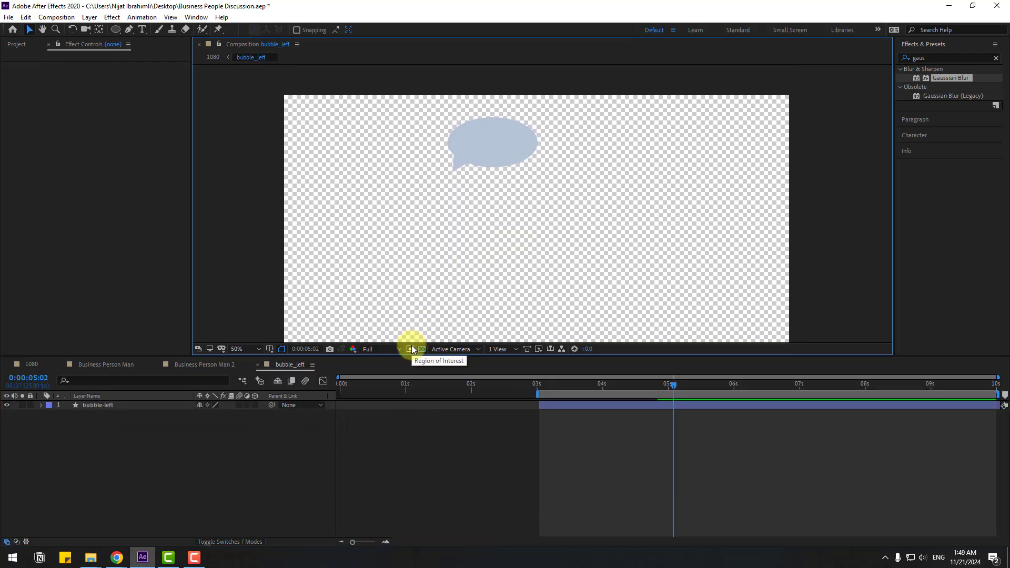
drag(412, 107, 560, 189)
click(546, 384)
drag(545, 386, 359, 402)
click(347, 292)
key(space)
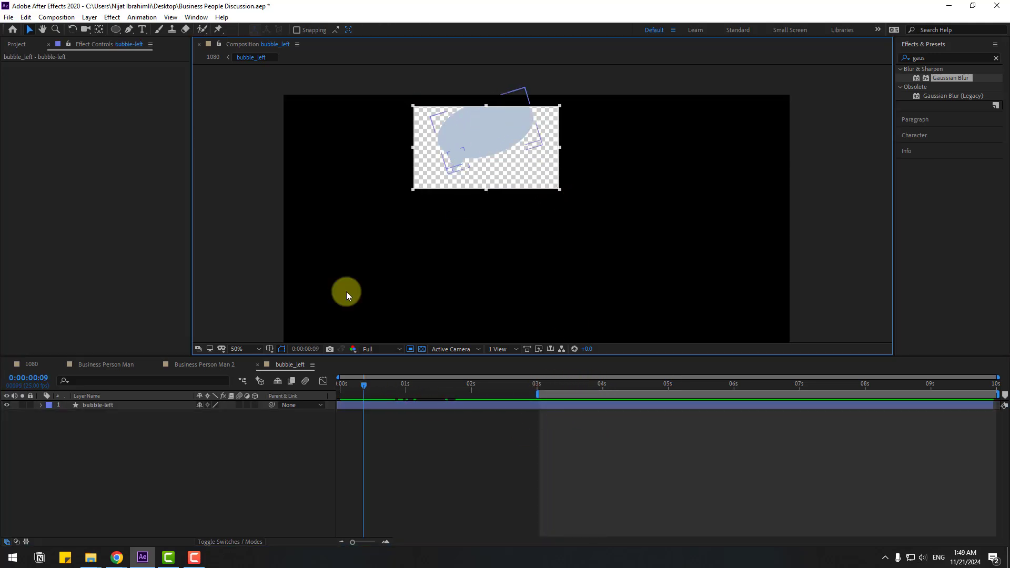
Move the bubble lower and tighten the region of interest around the speech bubble
click(99, 405)
drag(492, 158, 485, 256)
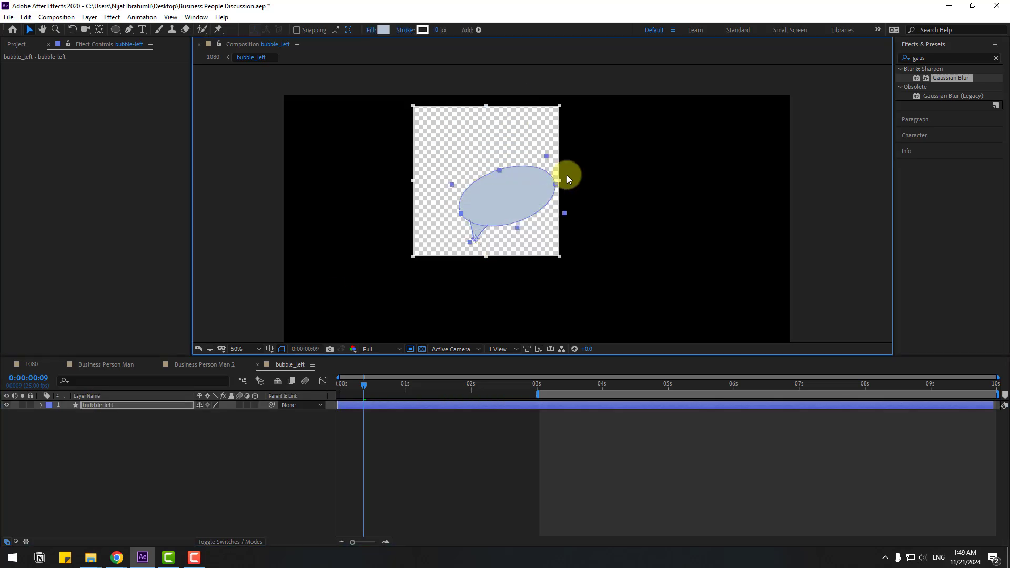
drag(561, 181, 595, 184)
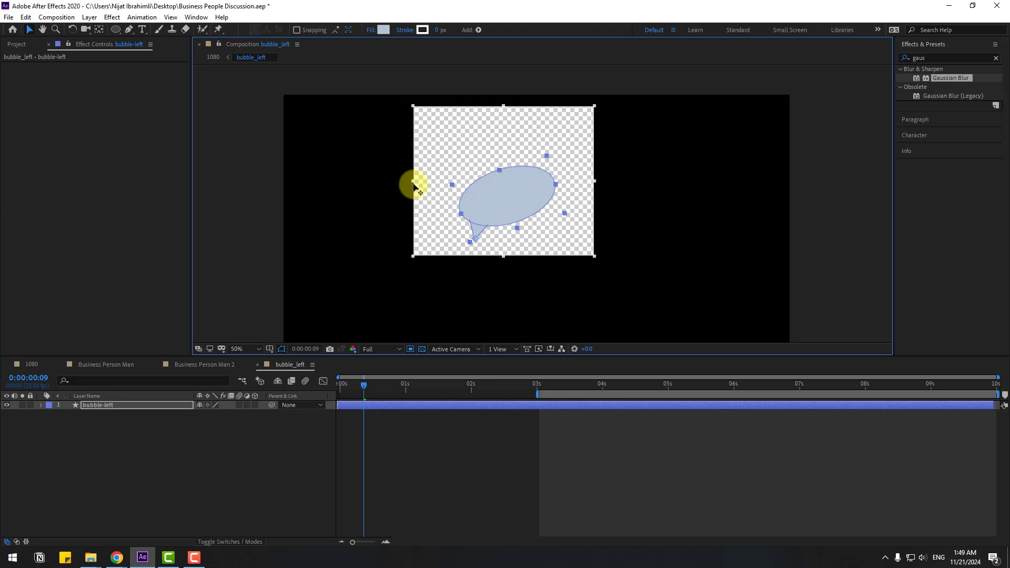
drag(513, 121, 510, 128)
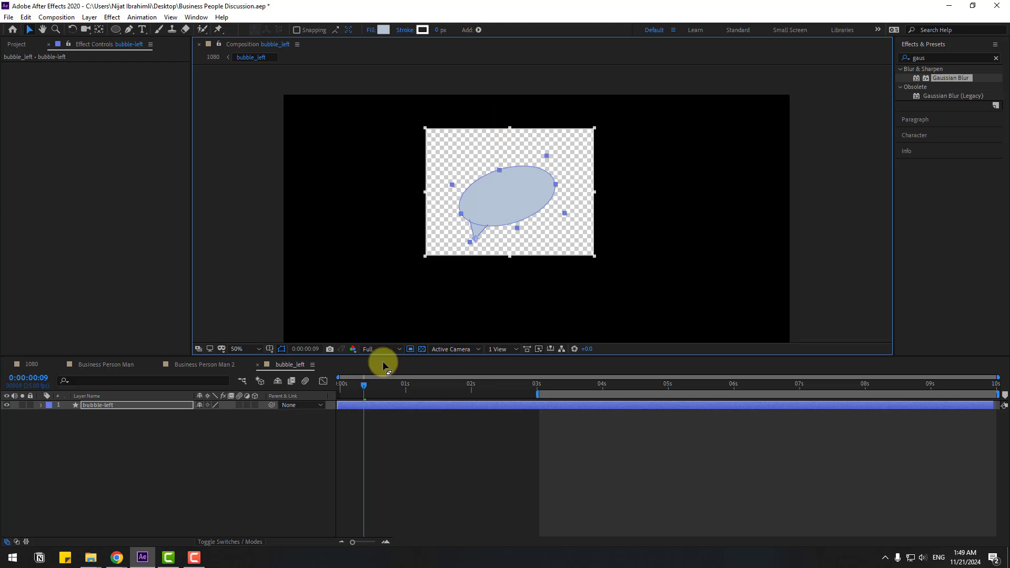
drag(336, 386, 369, 379)
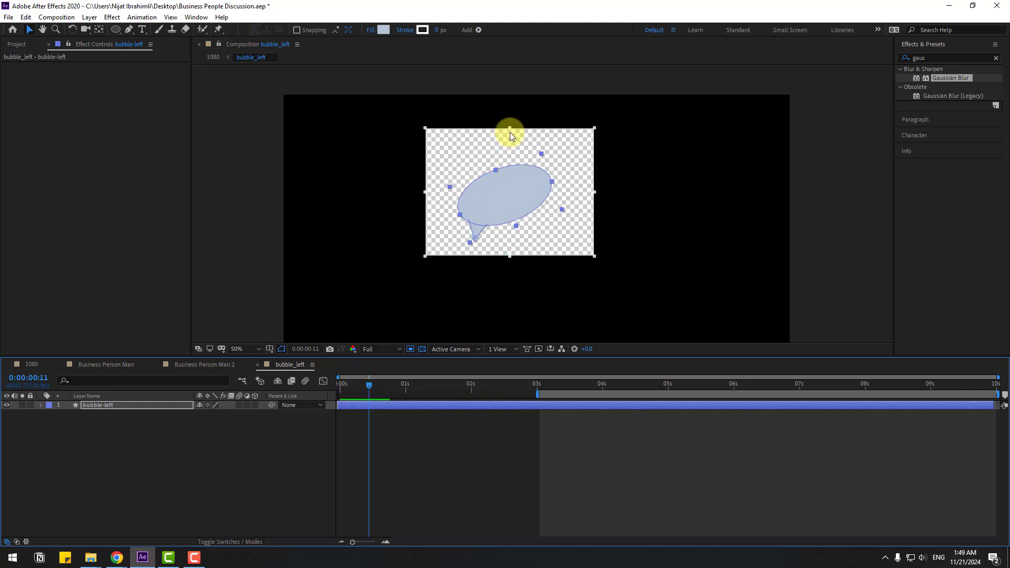
drag(510, 132, 512, 149)
Start the work area at zero and crop the comp to the region of interest
drag(564, 395, 475, 396)
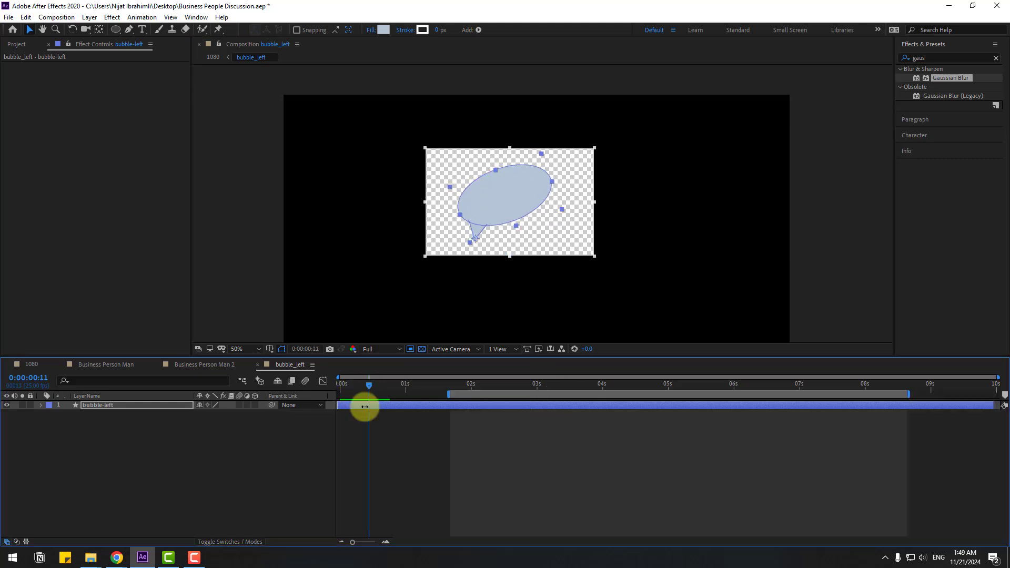
drag(364, 386, 485, 395)
click(60, 18)
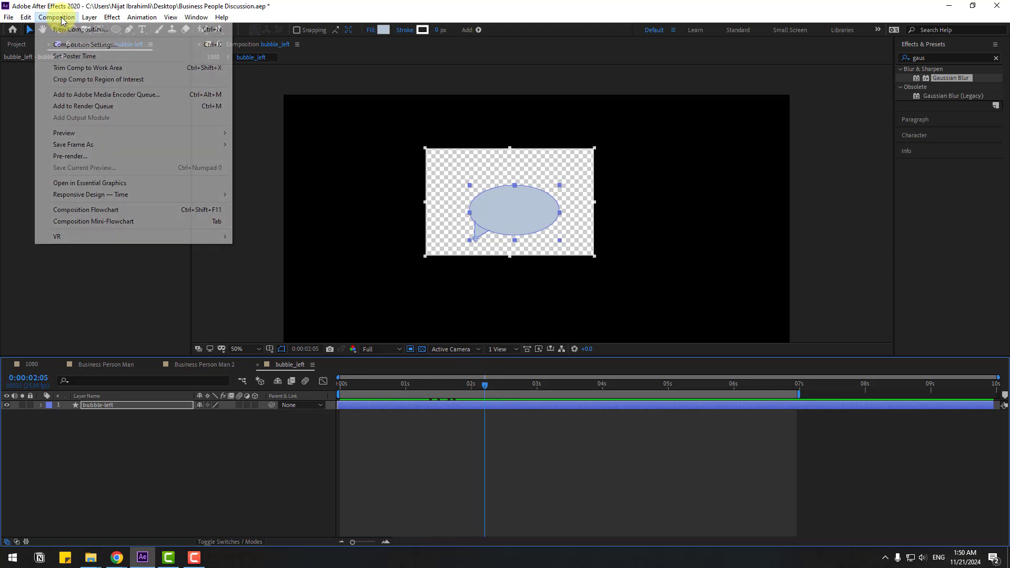
click(137, 79)
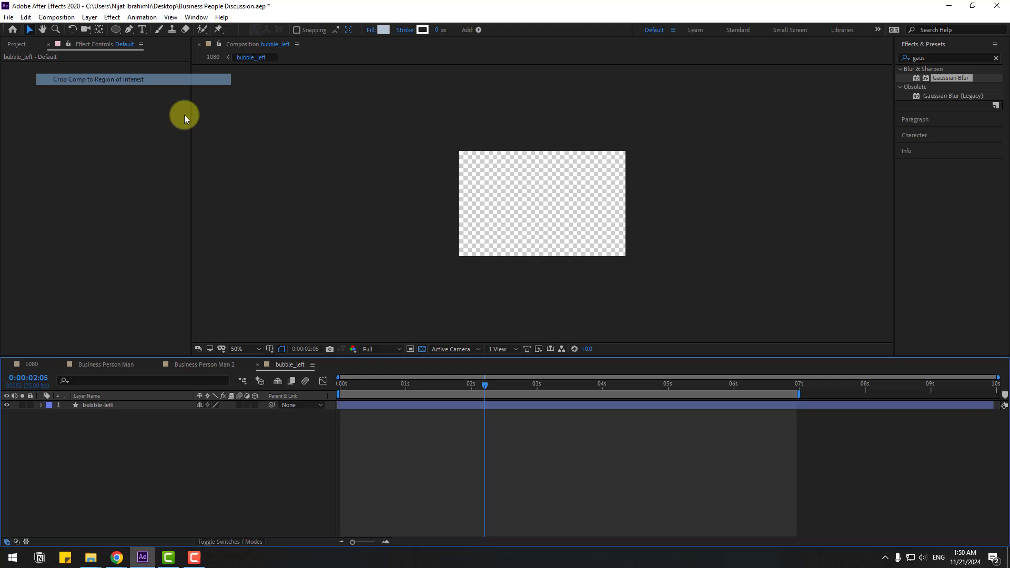
In the 1080 comp, move bubble_left above the left man and parent it to Character Left
click(32, 364)
mouse_move(461, 391)
mouse_down()
mouse_move(426, 383)
mouse_move(453, 386)
mouse_up()
drag(525, 300, 468, 198)
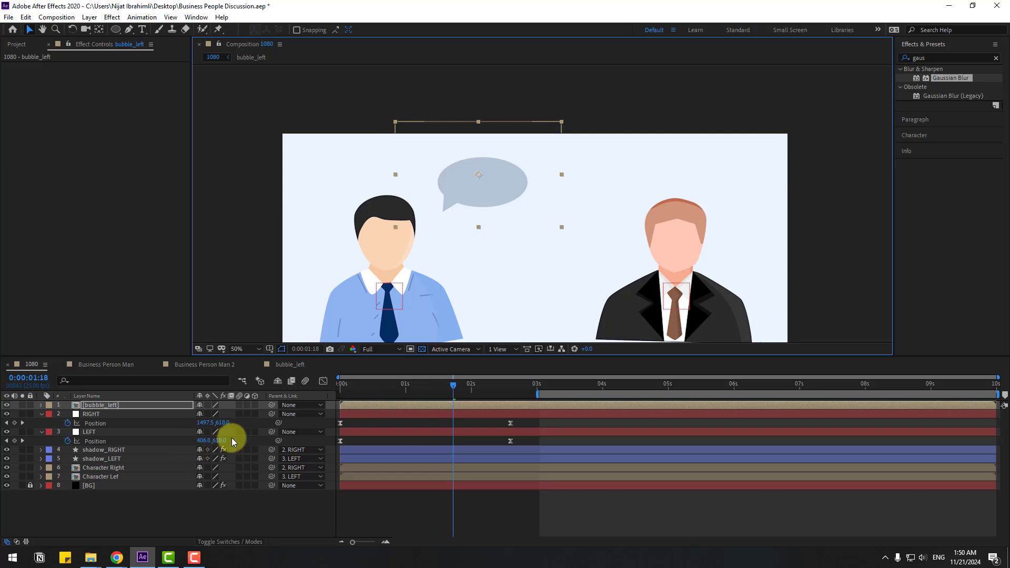
drag(271, 405, 112, 476)
drag(428, 388, 392, 405)
Start the bubble slightly later, around 0:00:01:24, and duplicate the bubble_left layer
drag(392, 392, 470, 393)
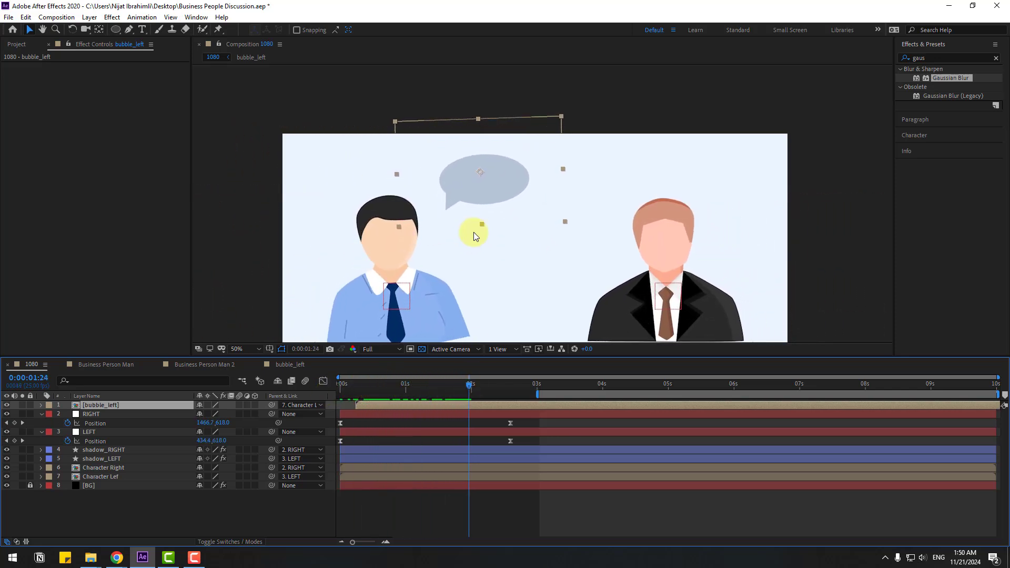
click(469, 191)
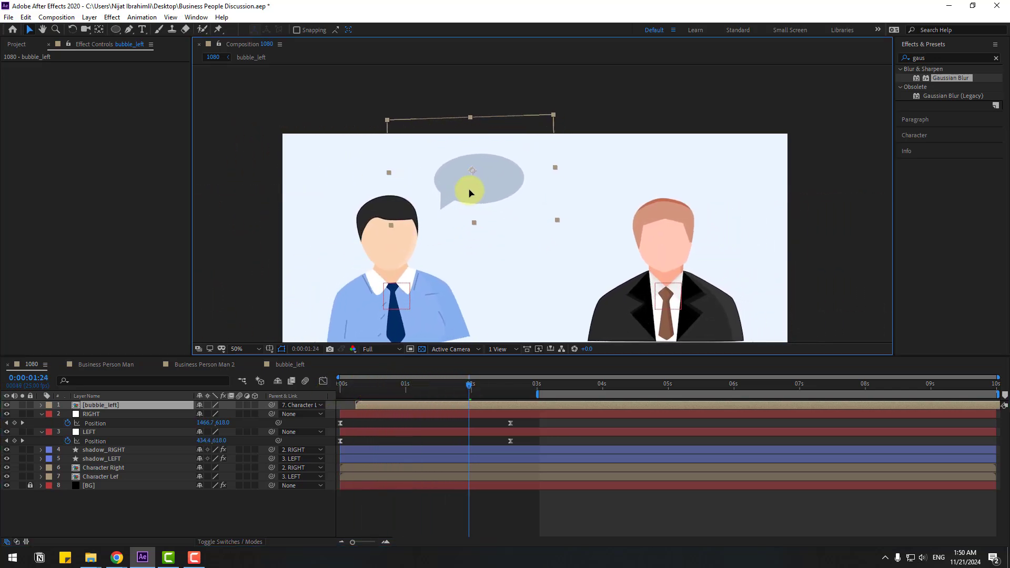
click(110, 406)
key(ctrl+d)
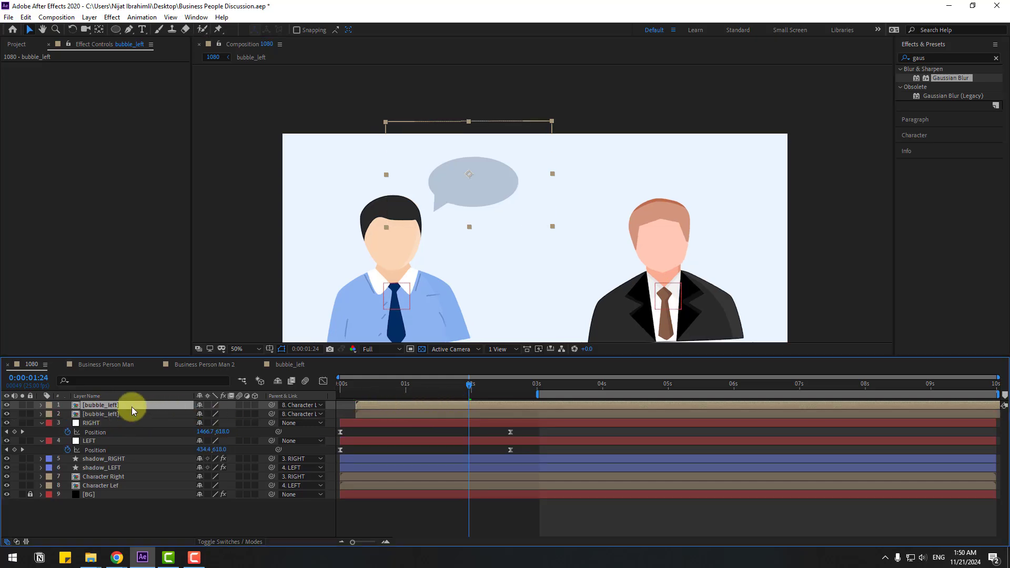
Move the bubble copy above the right man, flip it horizontally, and parent it to Character Right
drag(497, 198, 636, 199)
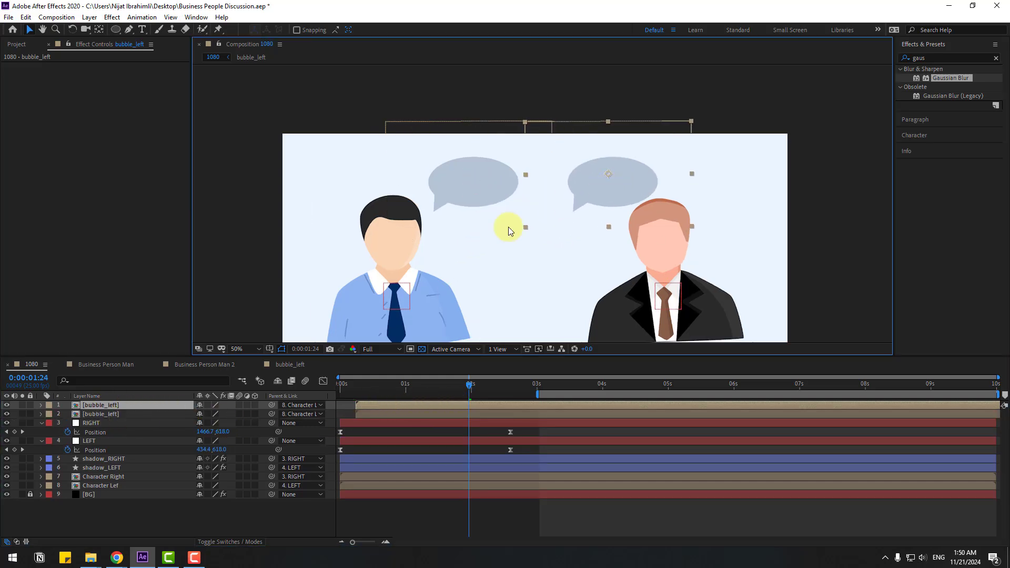
right_click(90, 405)
mouse_move(210, 149)
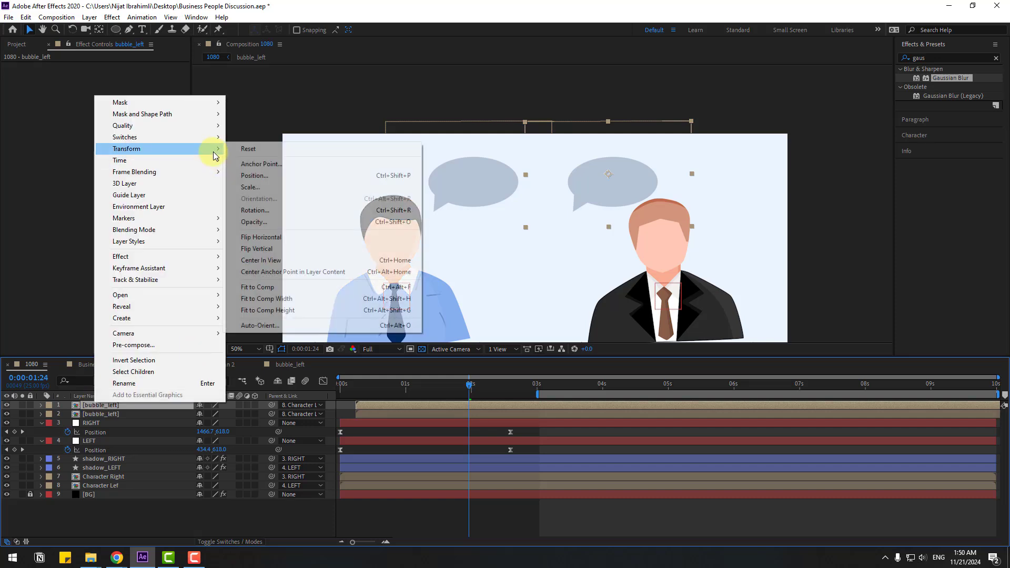
click(288, 239)
mouse_move(626, 184)
mouse_down()
mouse_move(609, 174)
mouse_move(616, 188)
mouse_up()
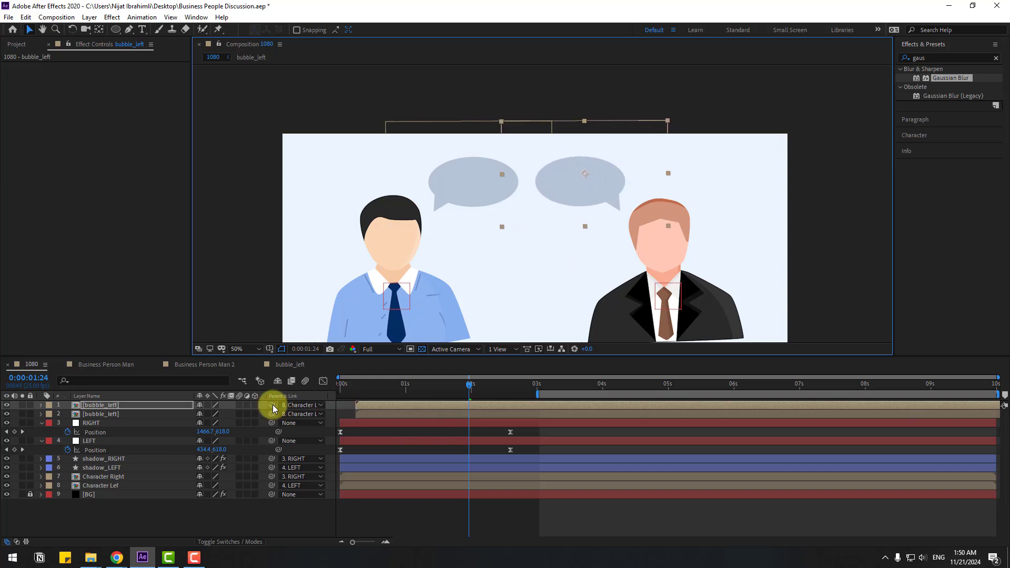
drag(271, 405, 117, 476)
drag(356, 406, 556, 388)
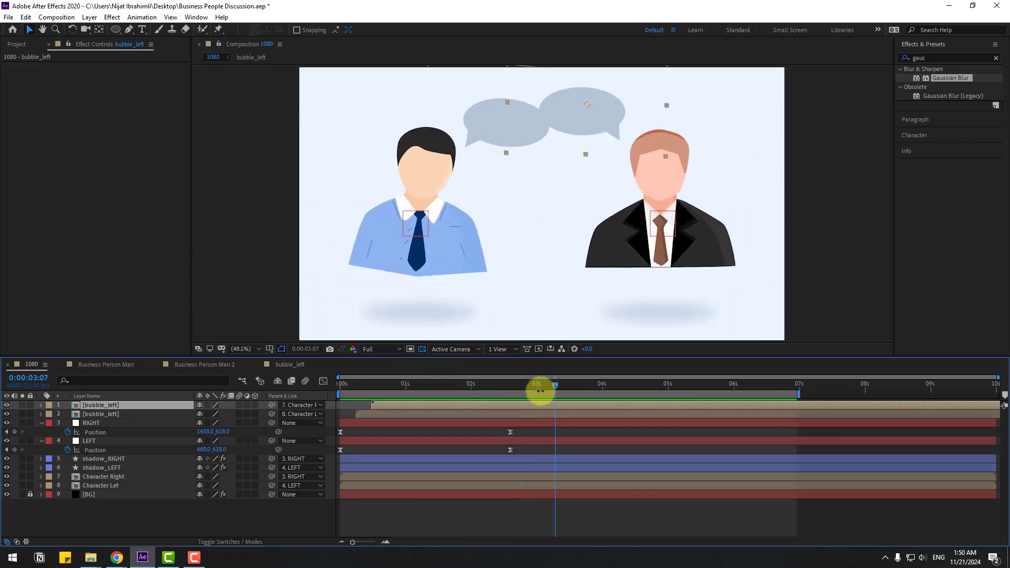
Lower the left bubble and raise the right bubble slightly, then preview the animation
click(371, 414)
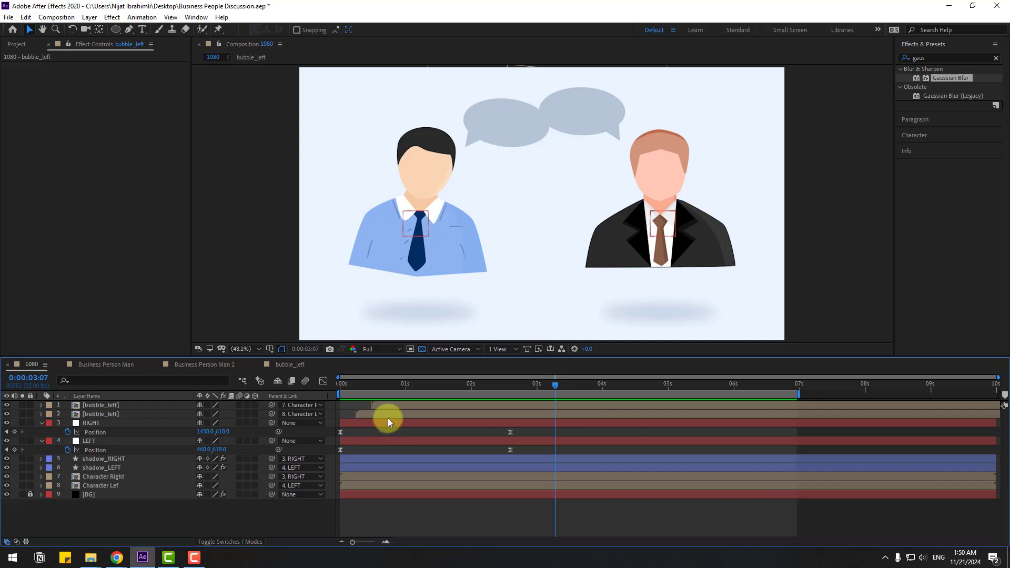
click(392, 413)
drag(512, 144, 507, 164)
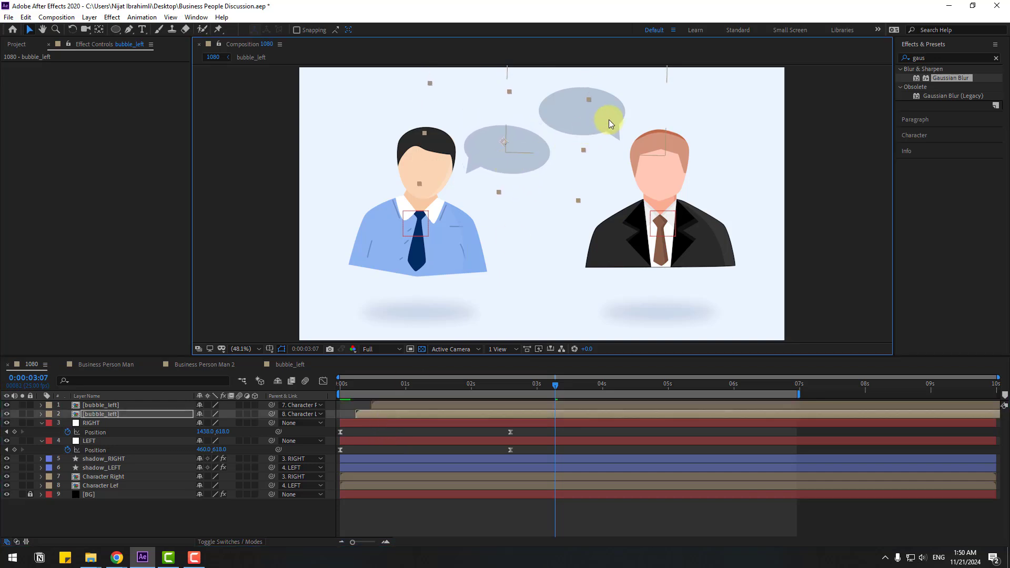
drag(608, 119, 611, 111)
key(space)
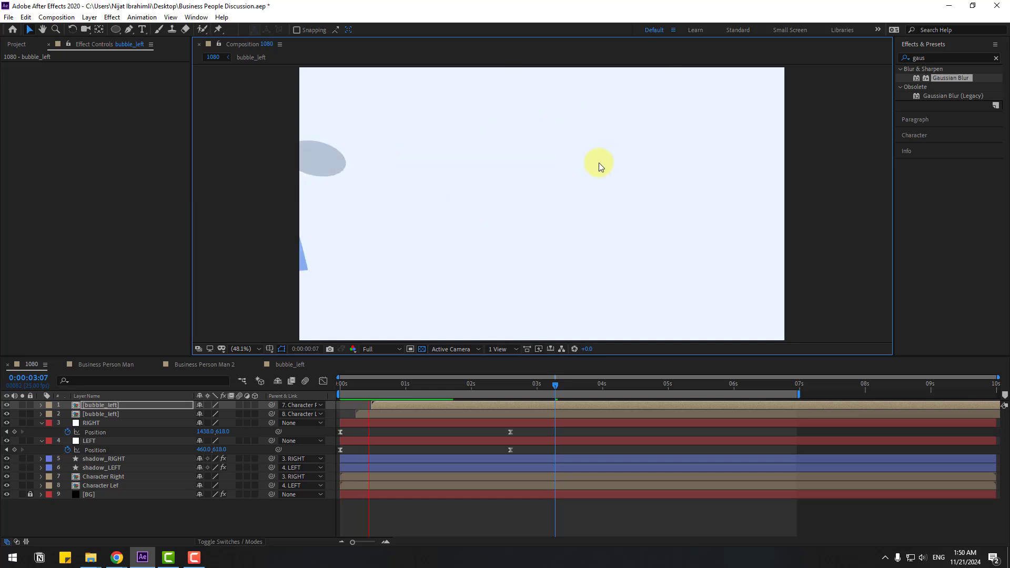
click(131, 518)
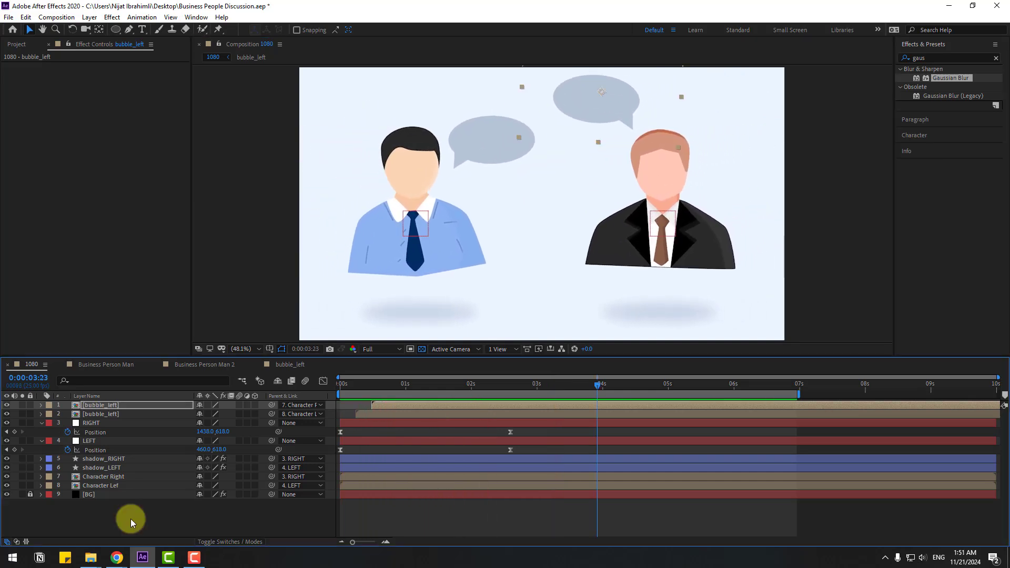
Draw a small dark grey circle inside the left bubble and nudge it right
click(116, 31)
scroll(501, 214, up, 5)
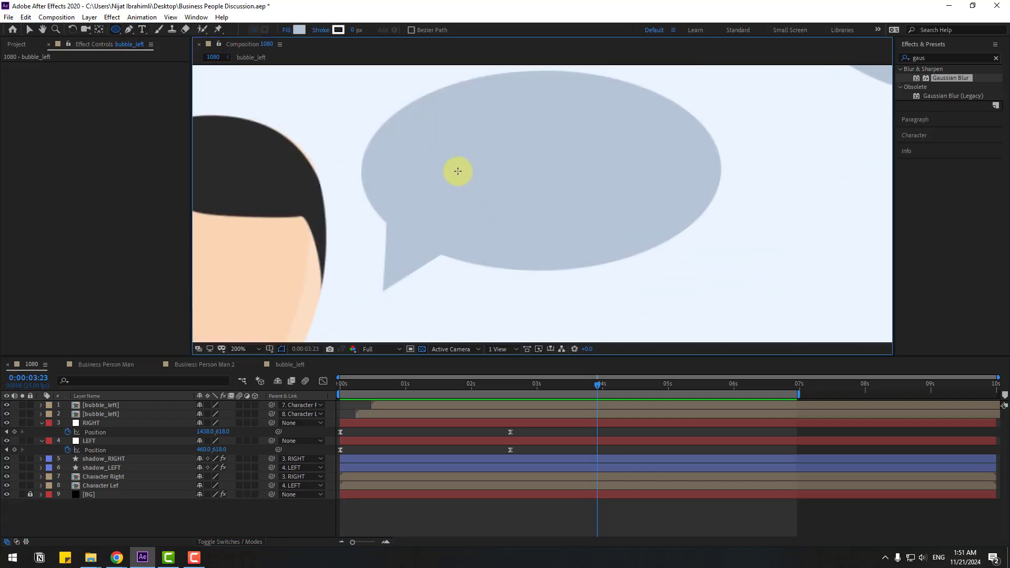
drag(429, 161, 445, 178)
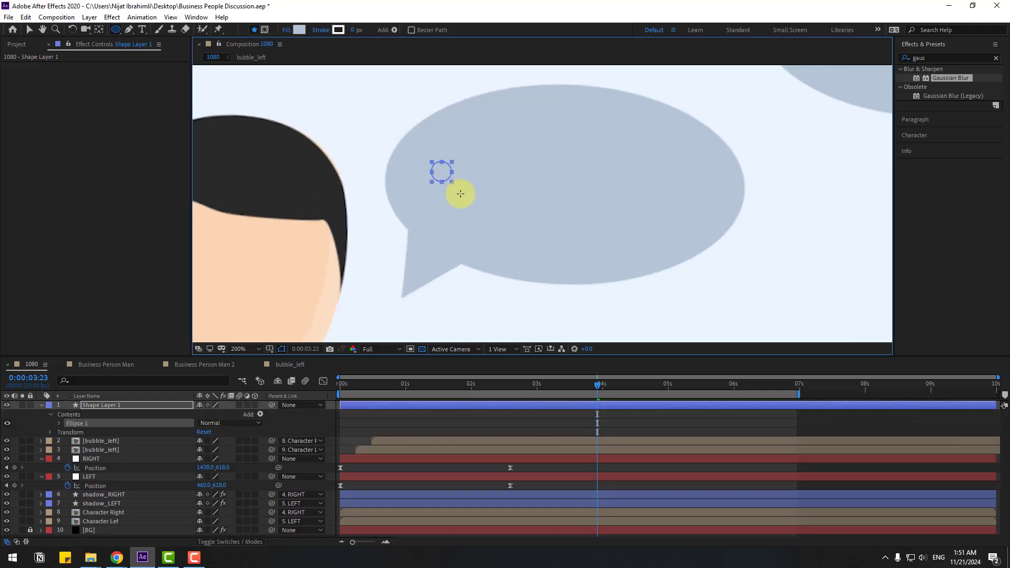
click(29, 30)
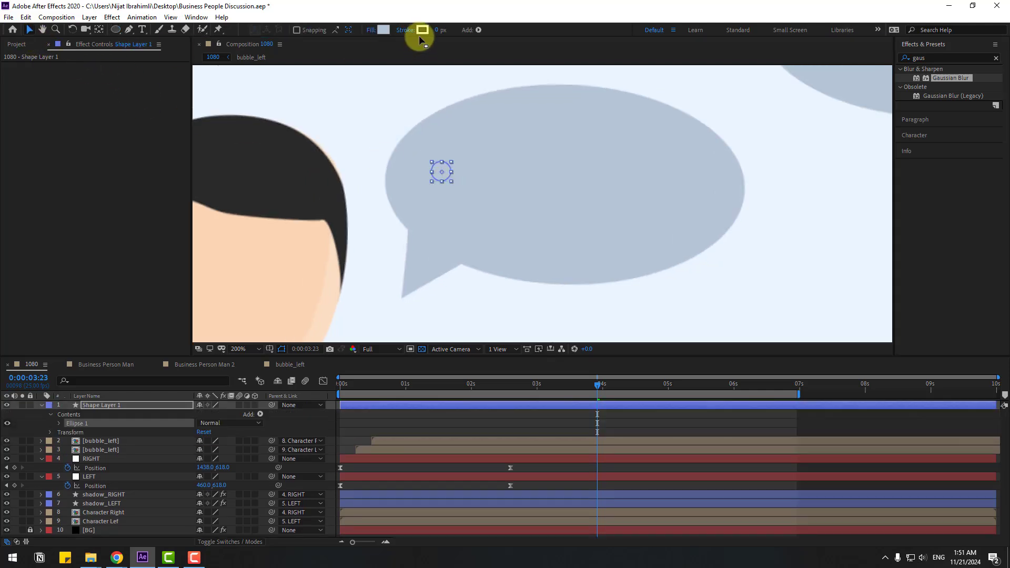
click(382, 30)
mouse_move(379, 433)
mouse_down()
mouse_move(323, 417)
mouse_move(322, 460)
mouse_up()
click(549, 394)
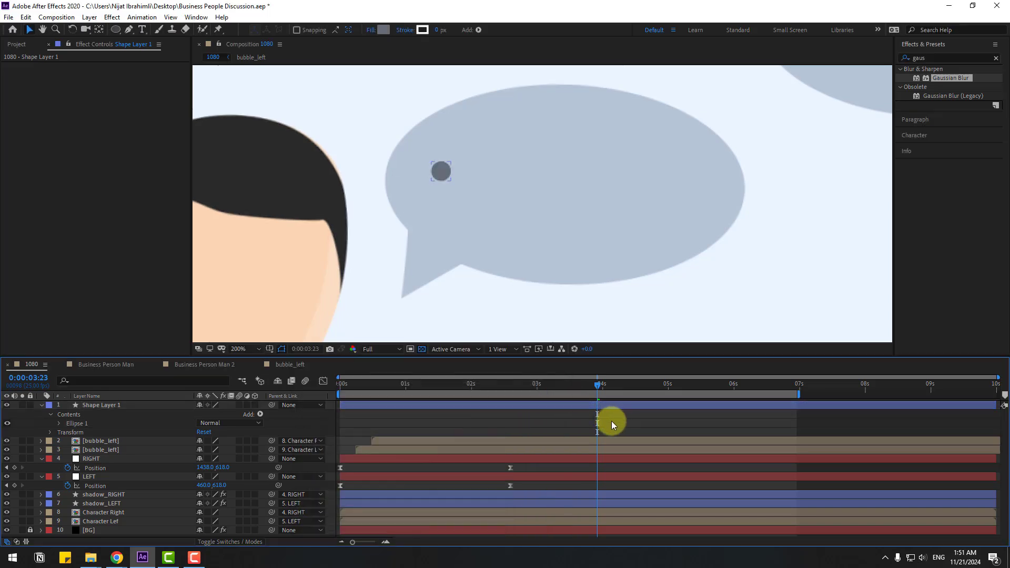
click(443, 171)
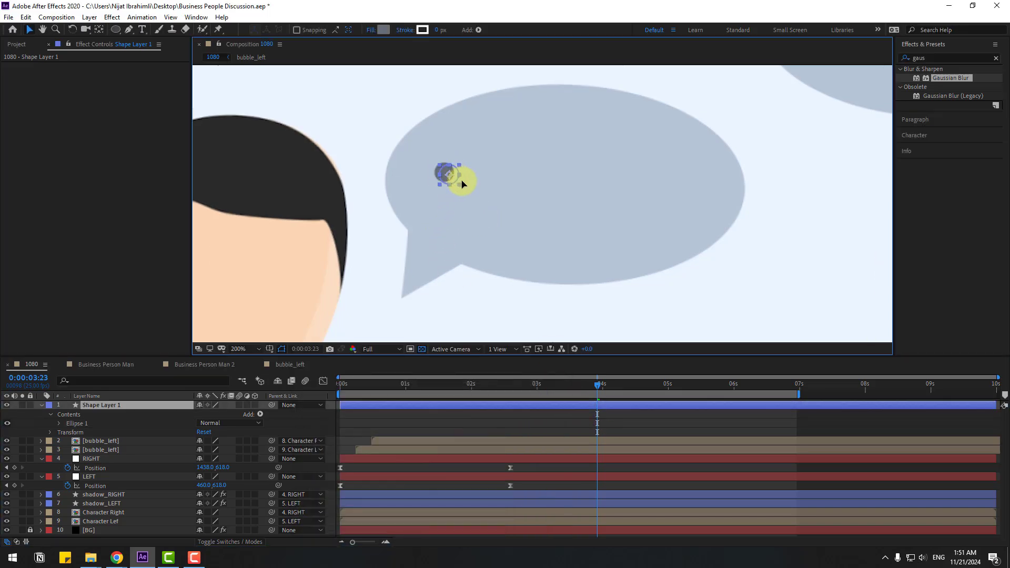
drag(464, 183, 479, 184)
Start the dot at 0:00:03:23 and keyframe its Scale from 0% to 100% over ten frames
click(42, 405)
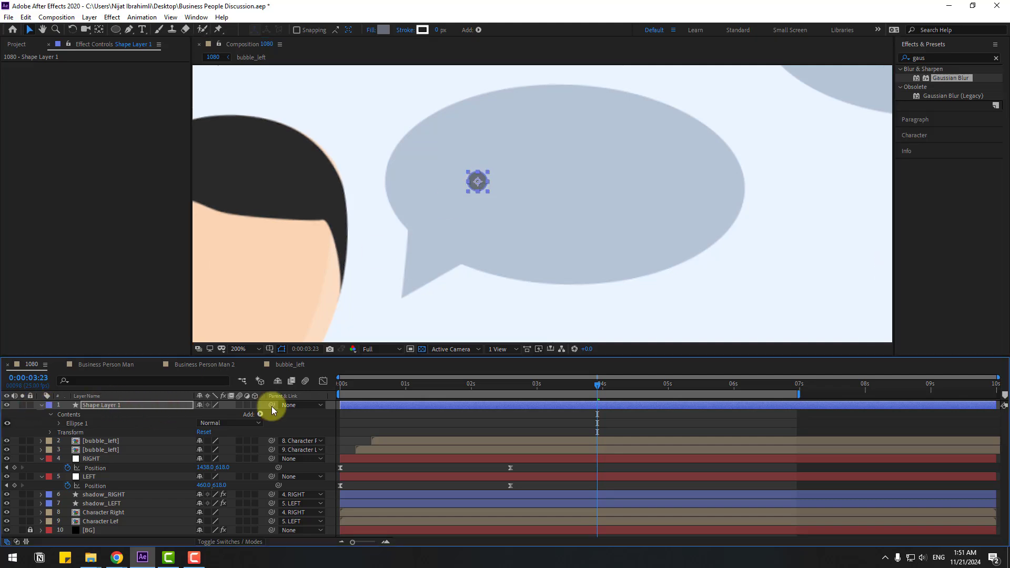
drag(357, 404, 611, 406)
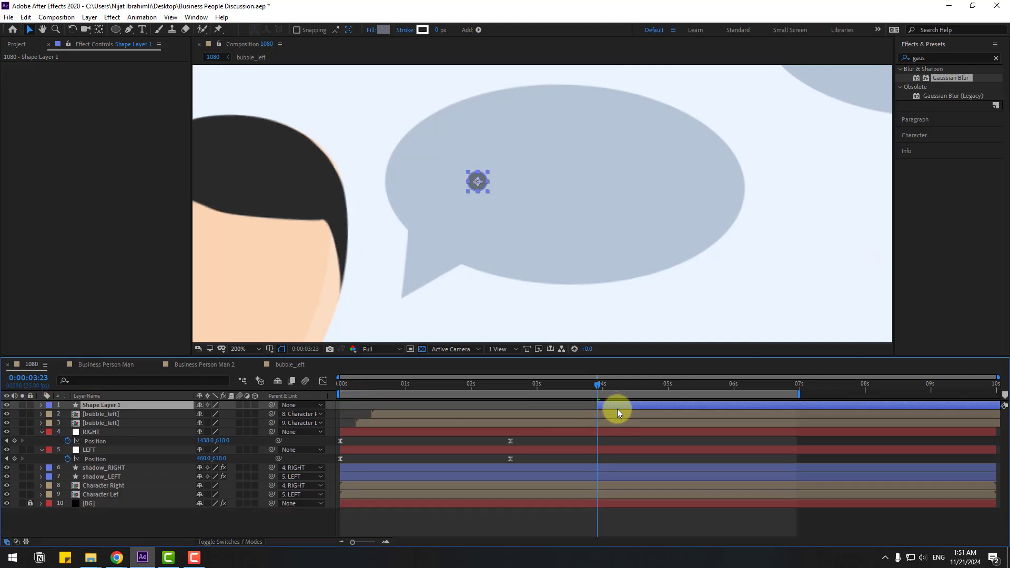
key(s)
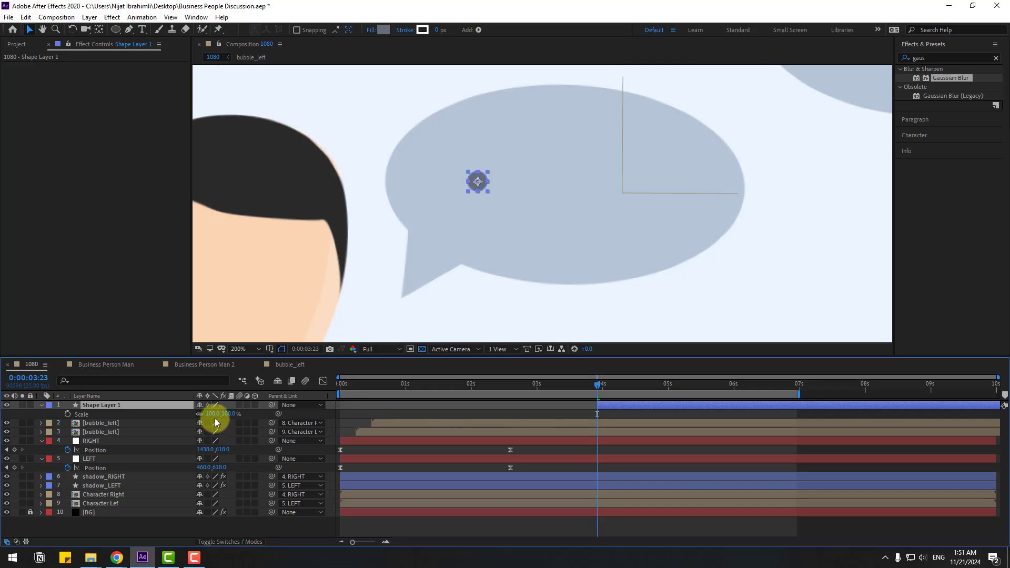
drag(216, 421, 74, 424)
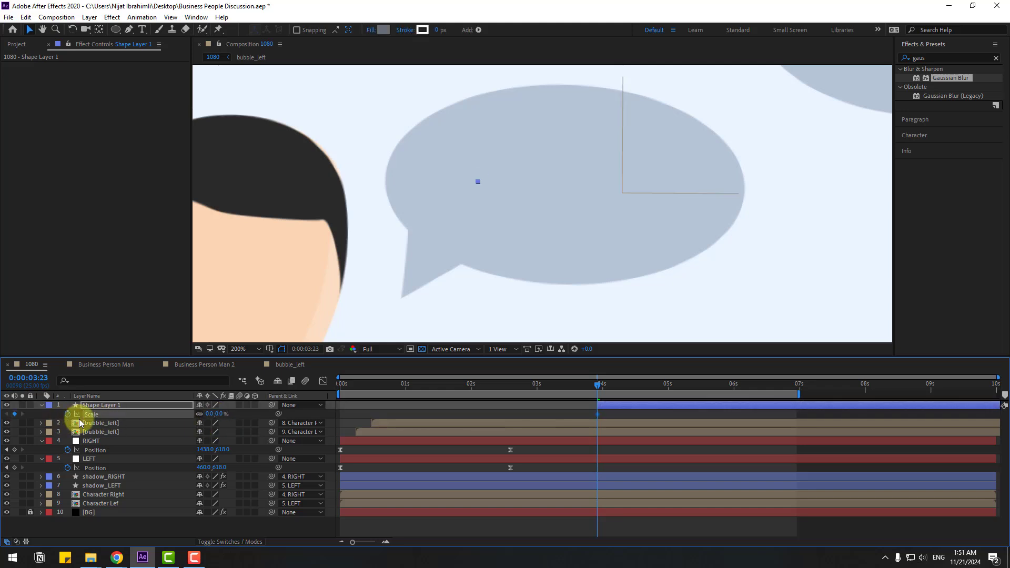
key(shift+Page_Down)
text(100)
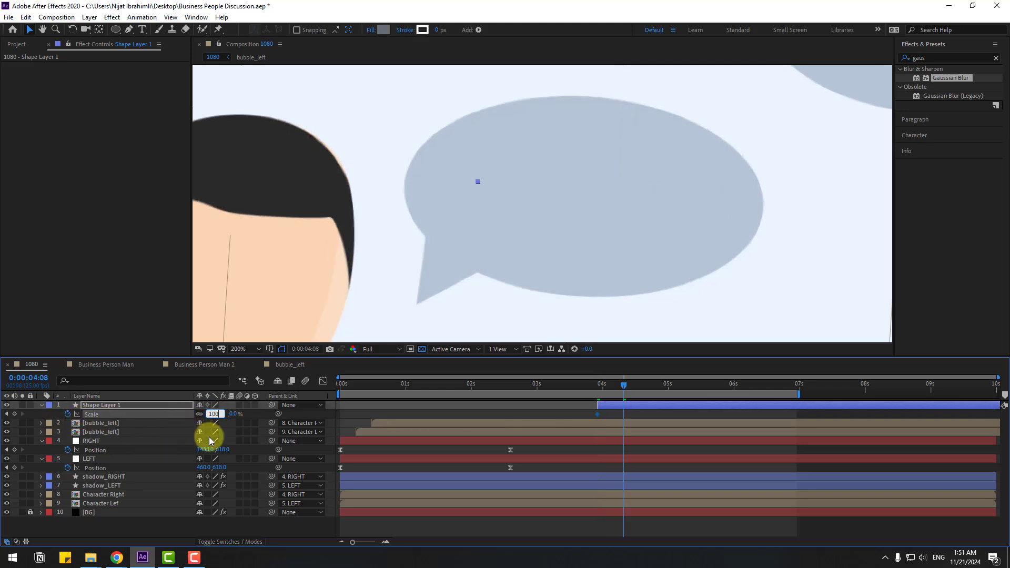
key(Return)
Apply Easy Ease to the scale keyframes and duplicate the dot starting one frame later
right_click(601, 415)
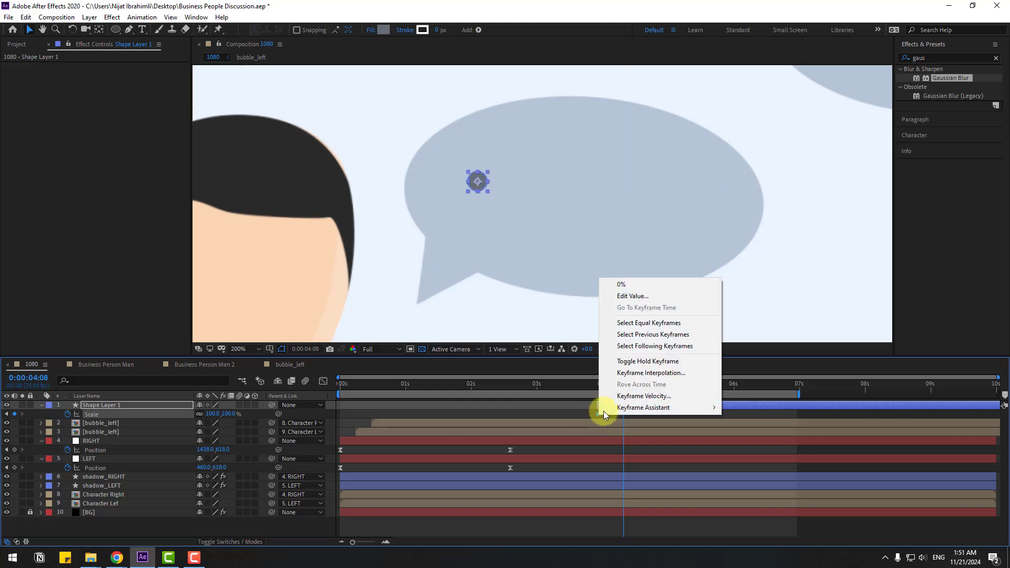
mouse_move(658, 408)
click(760, 438)
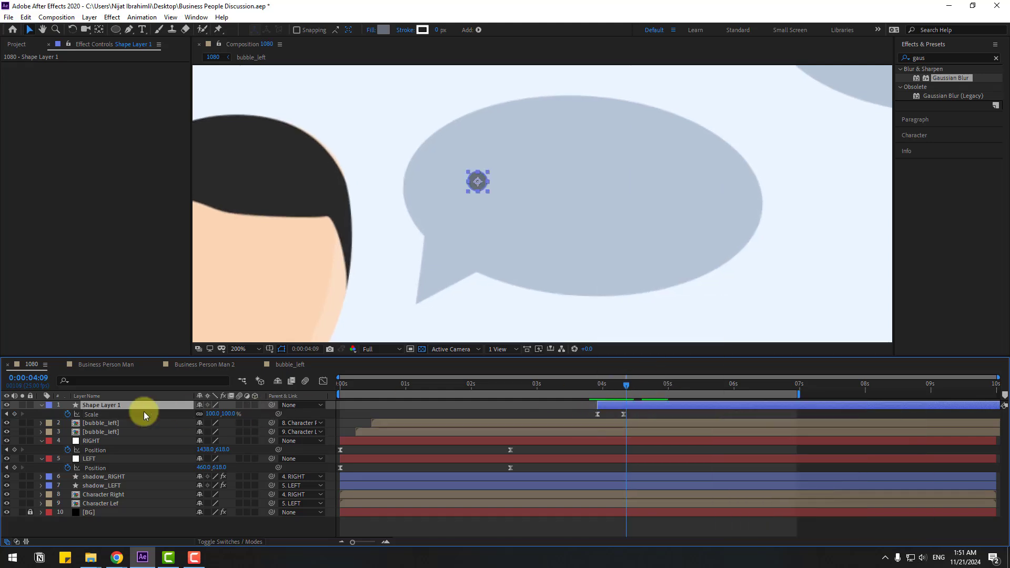
key(Page_Down)
key(ctrl+shift+d)
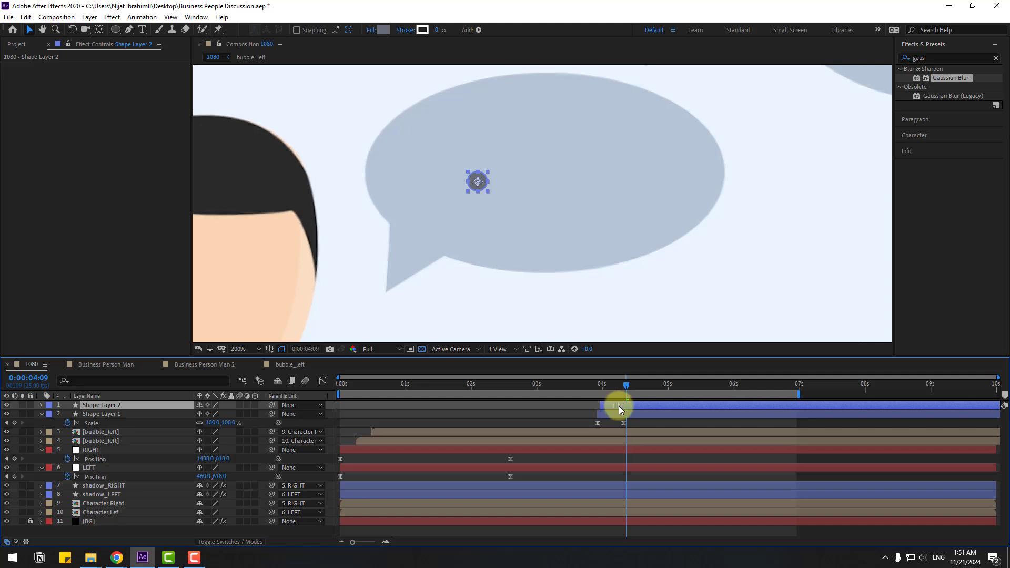
Space the second dot right, add a third dot slightly later to its right, and scrub to check
drag(478, 180, 507, 182)
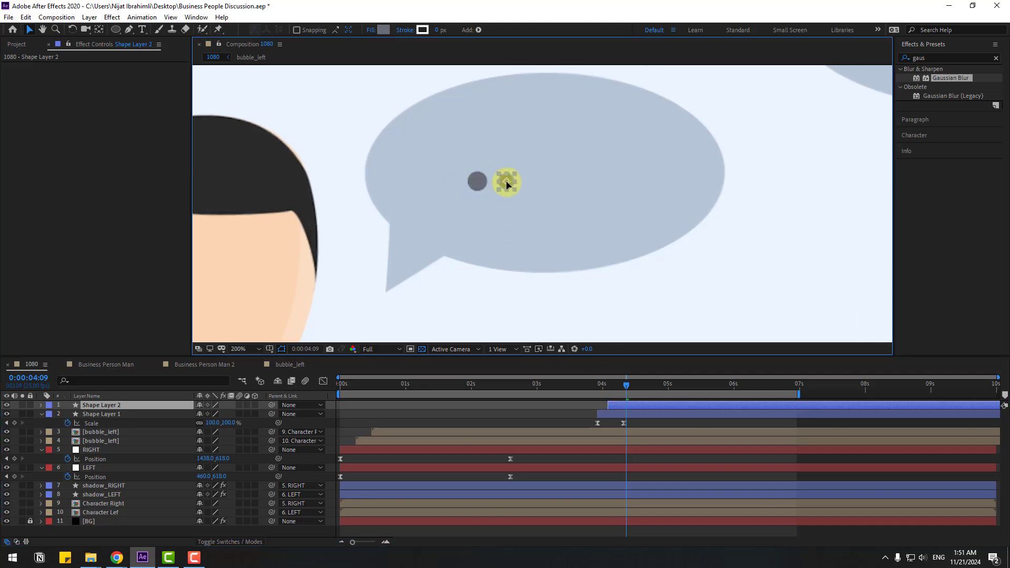
key(ctrl+d)
drag(618, 408, 631, 408)
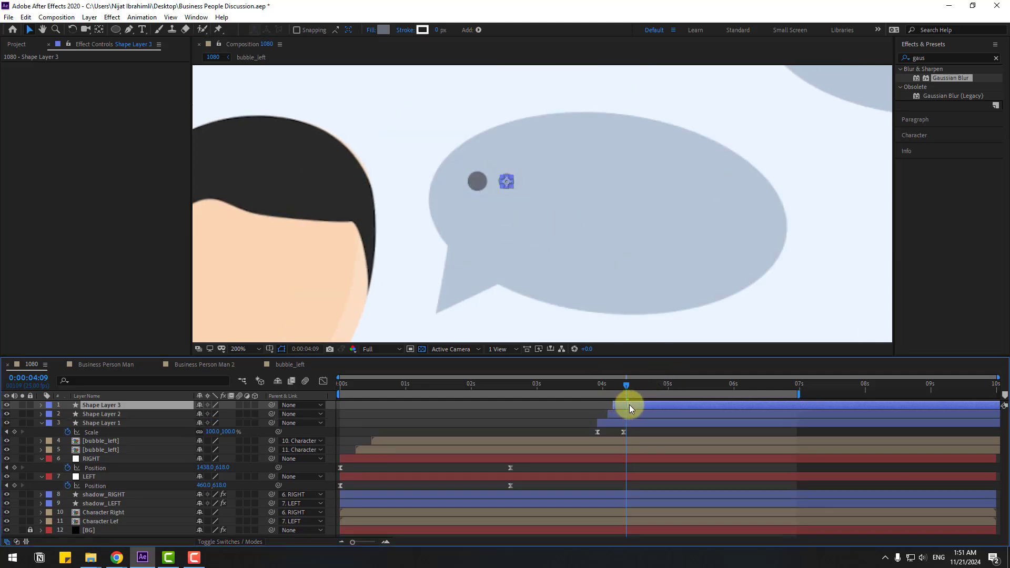
drag(506, 183, 526, 184)
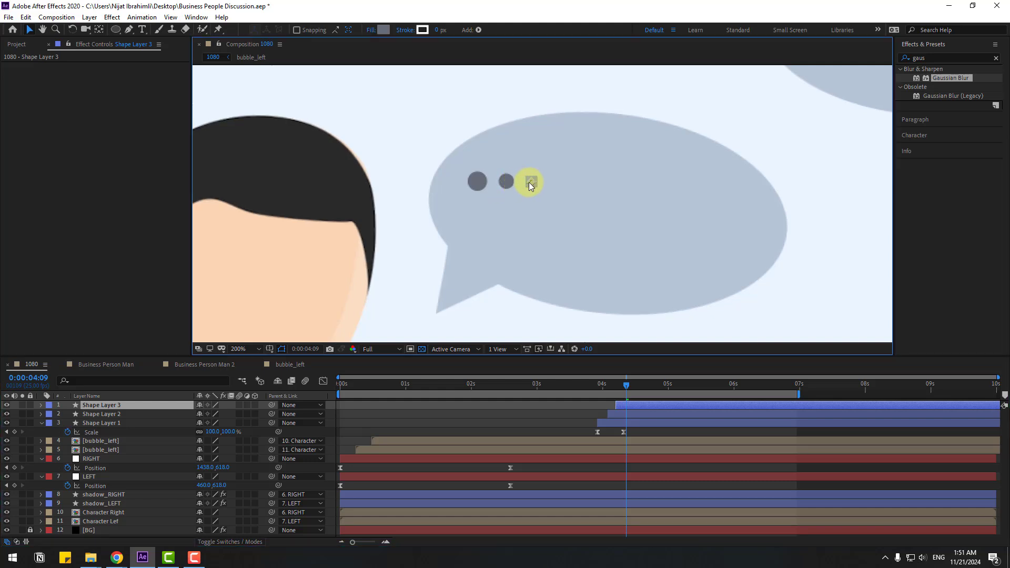
drag(595, 392, 652, 389)
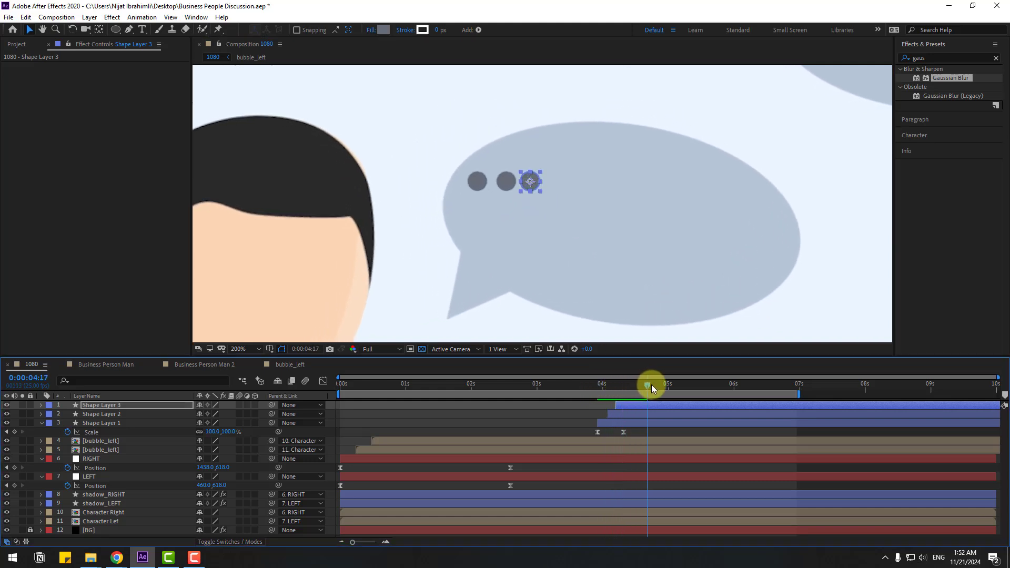
Collapse the Scale rows and select all three dot layers
click(42, 423)
click(98, 423)
shift+click(104, 414)
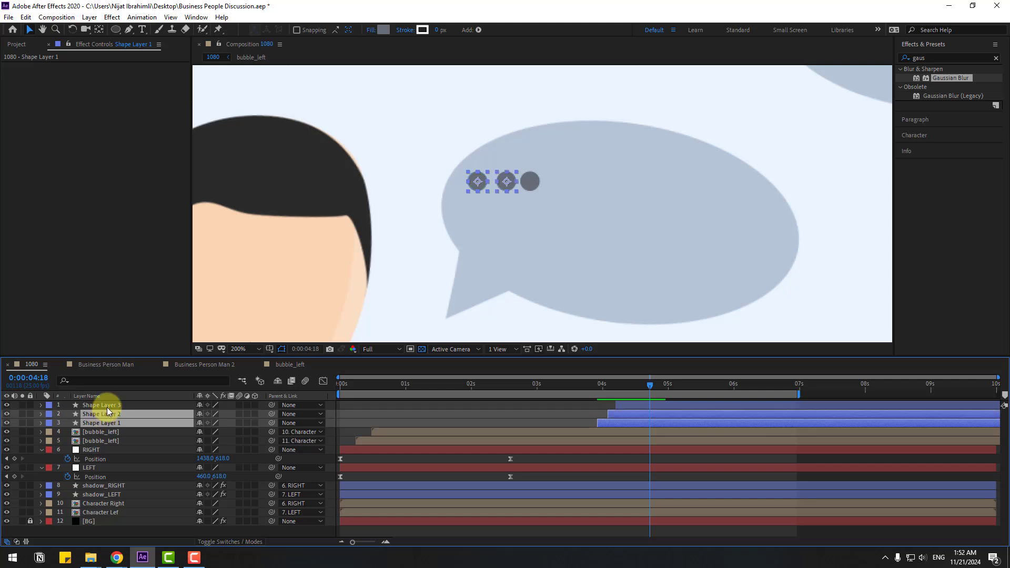
shift+click(139, 406)
Pre-compose the three dot layers into a comp named D and open it
right_click(109, 412)
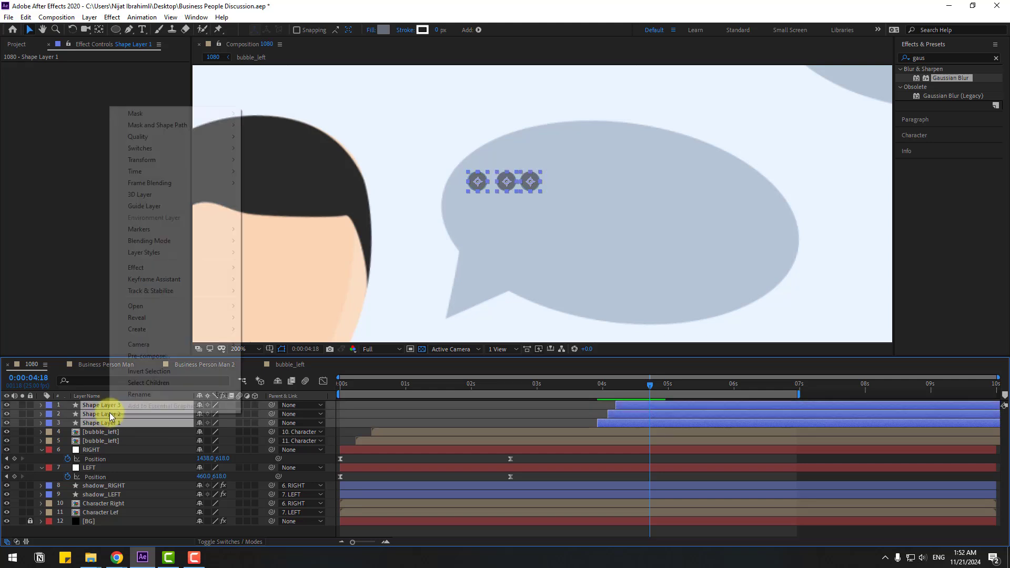
click(147, 354)
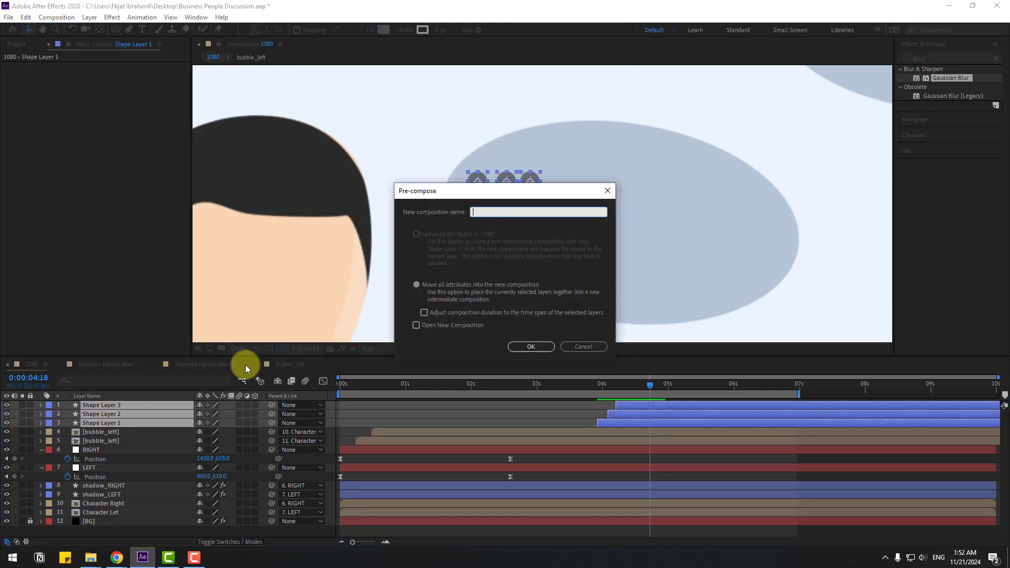
click(547, 346)
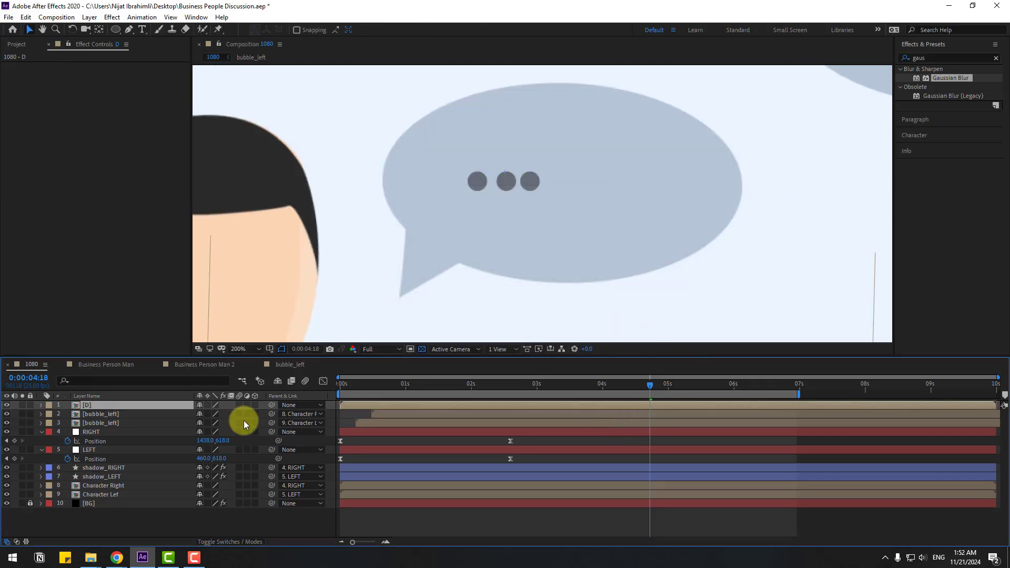
double_click(85, 407)
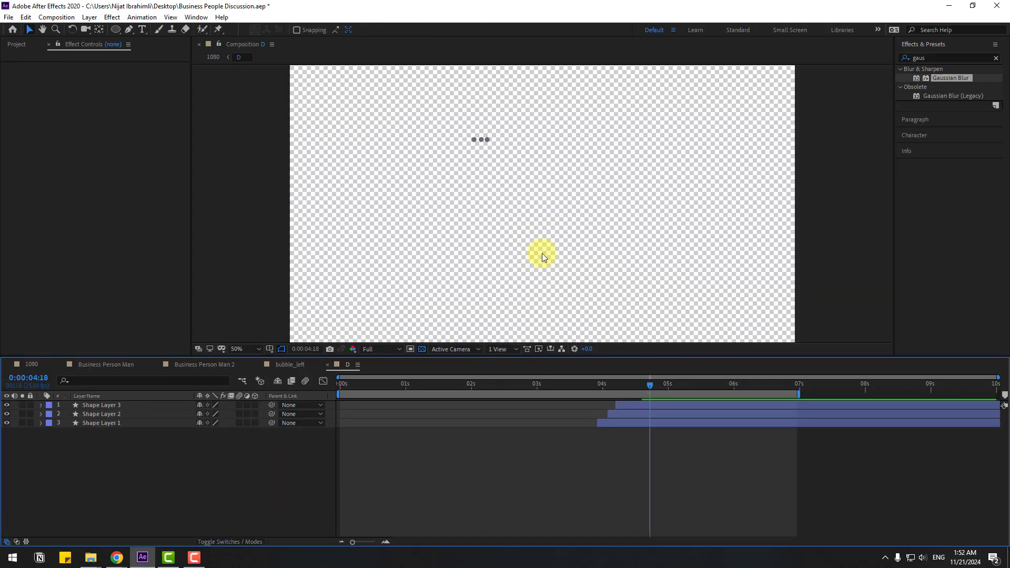
Slide all three dot layers to start near 0s and play back the animation
key(ctrl+a)
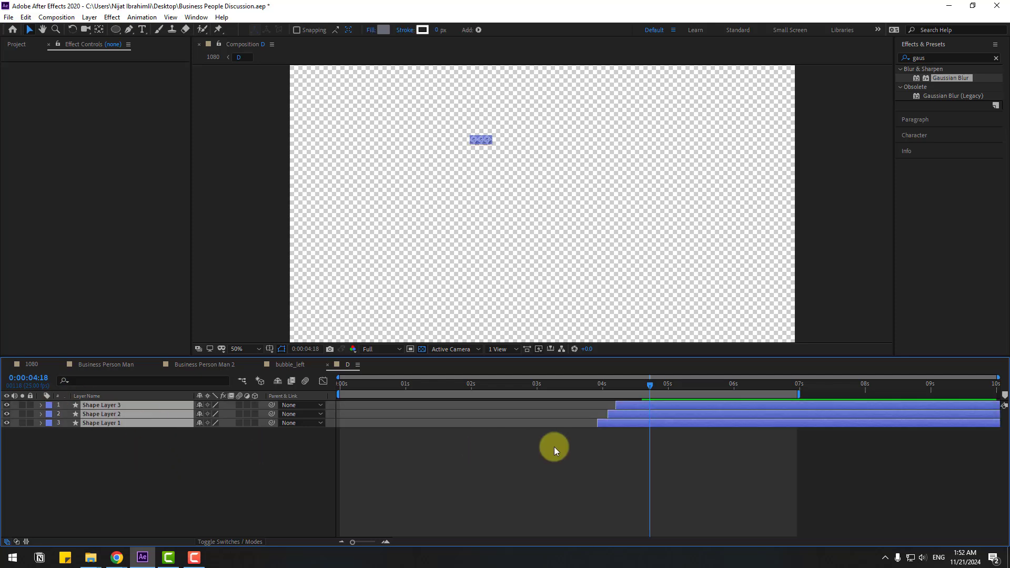
drag(607, 426, 349, 425)
click(405, 388)
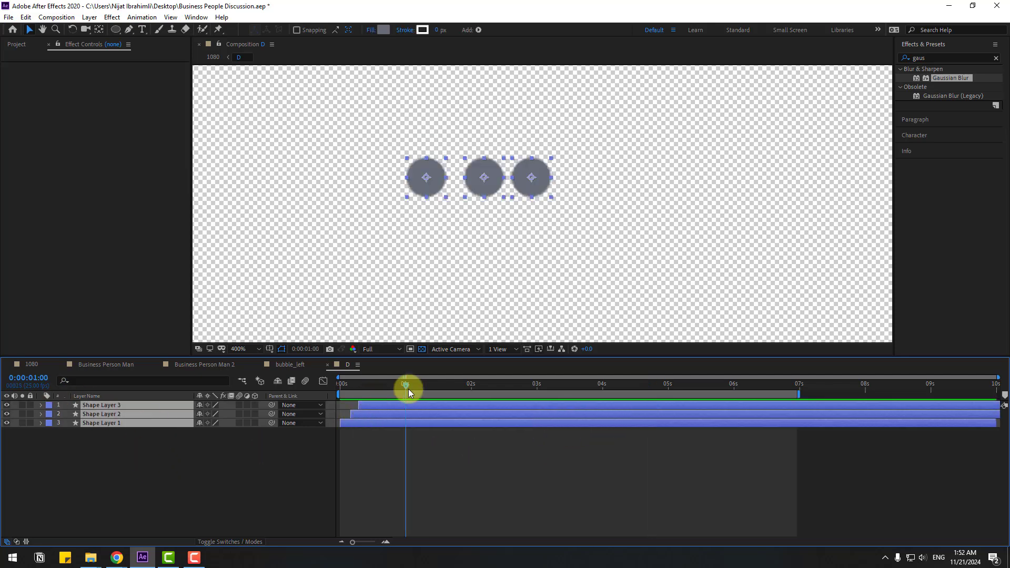
key(space)
mouse_move(406, 394)
mouse_down()
mouse_move(384, 394)
mouse_move(411, 394)
mouse_up()
Add Scale keyframes at 0% around 1:02 on all three dots so they shrink away
key(u)
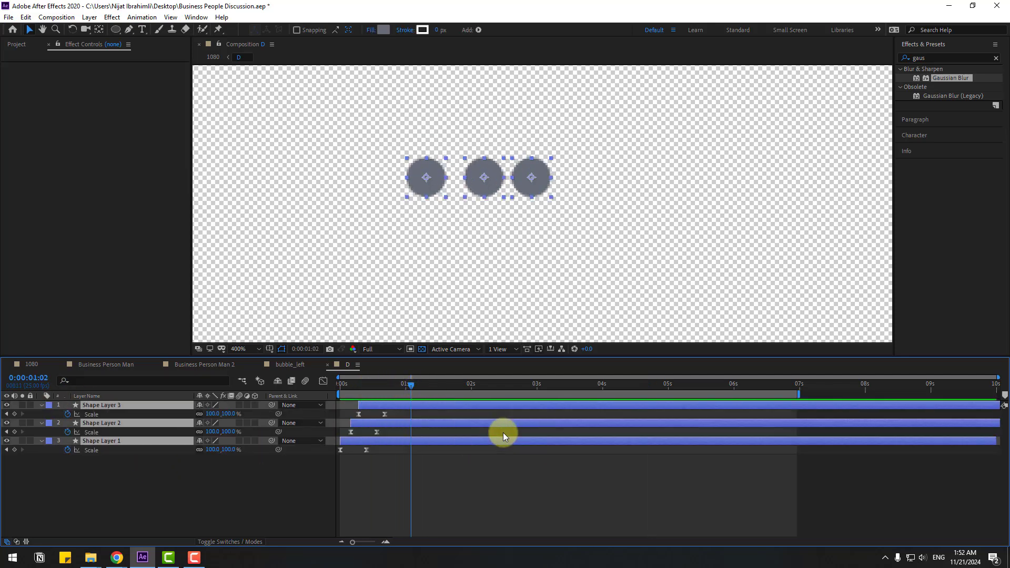
click(348, 463)
click(14, 414)
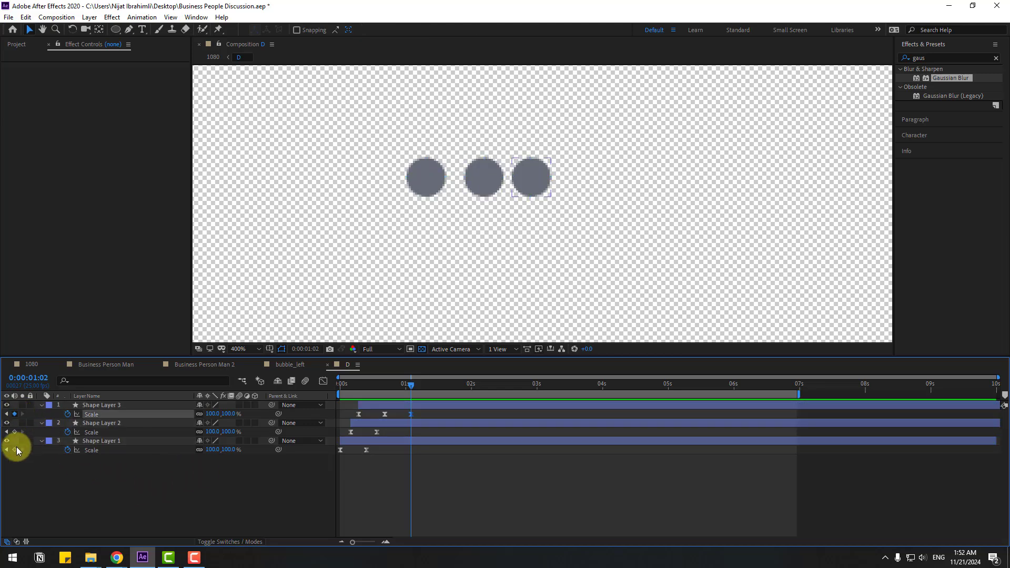
click(14, 432)
click(15, 450)
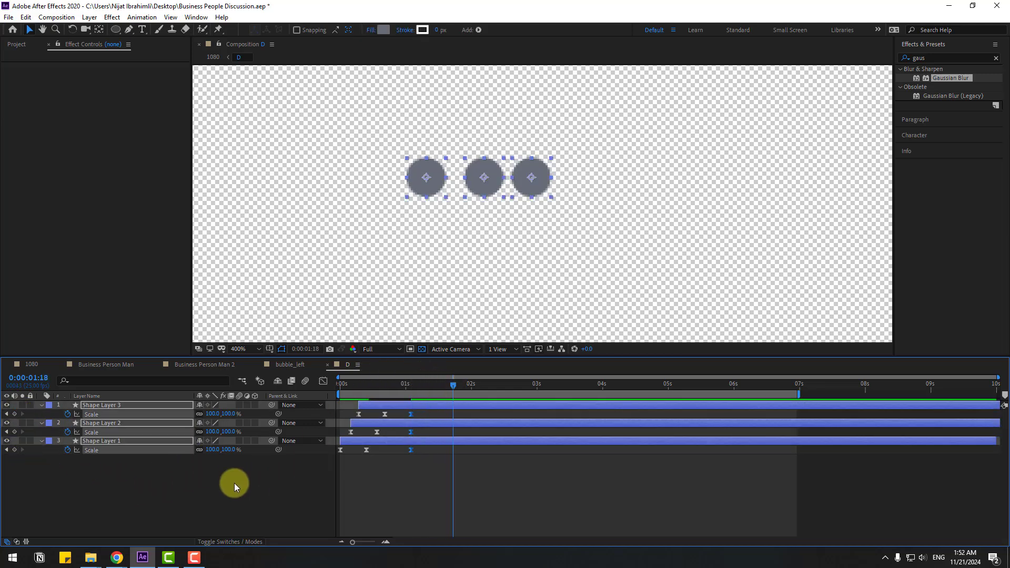
click(213, 415)
text(0)
key(Return)
click(213, 432)
text(0)
key(Return)
click(212, 450)
text(0)
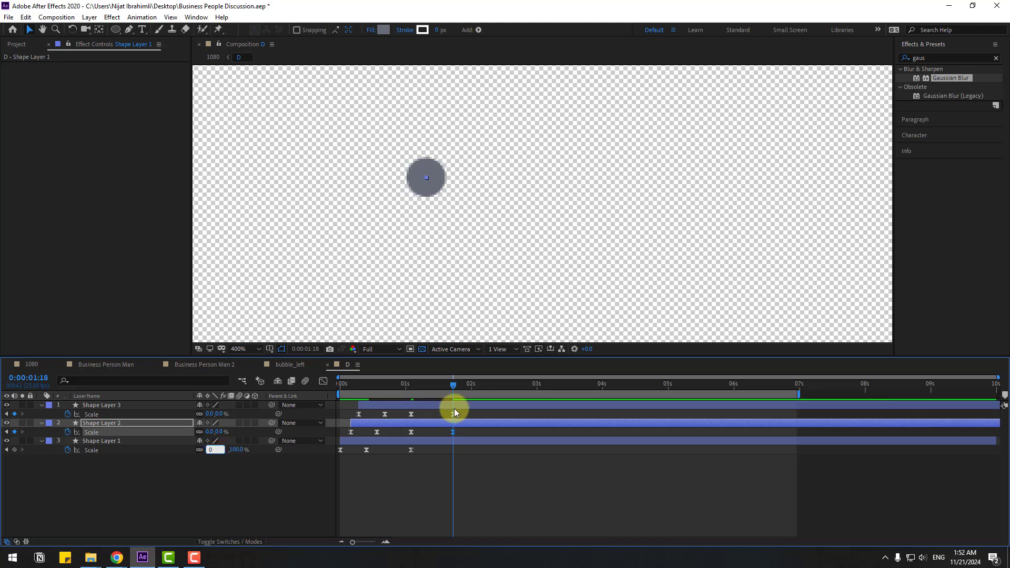
key(Return)
key(j)
Stagger the shrink keyframes and trim comp D to a work area ending around 2 seconds
click(411, 433)
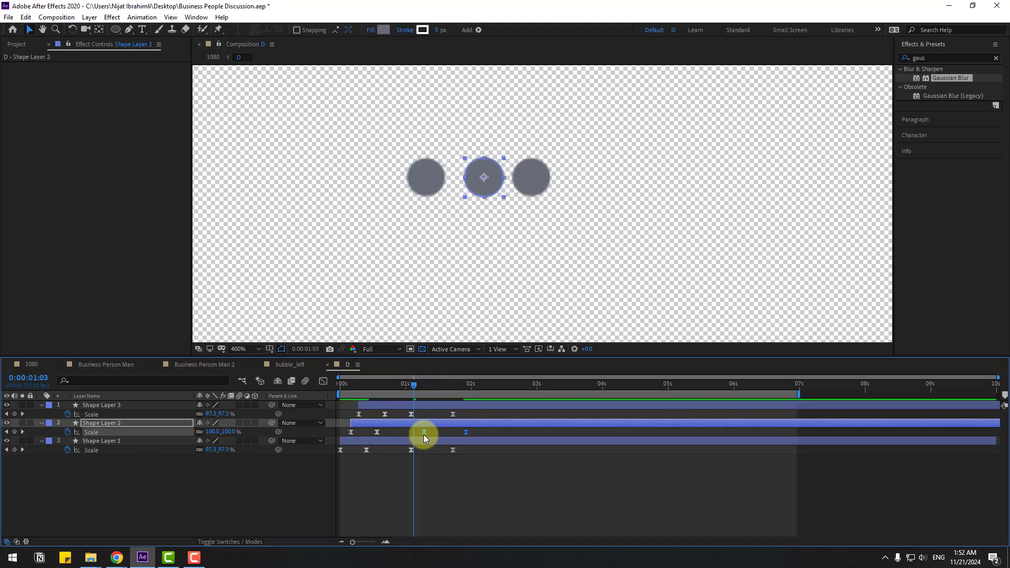
drag(459, 450, 434, 453)
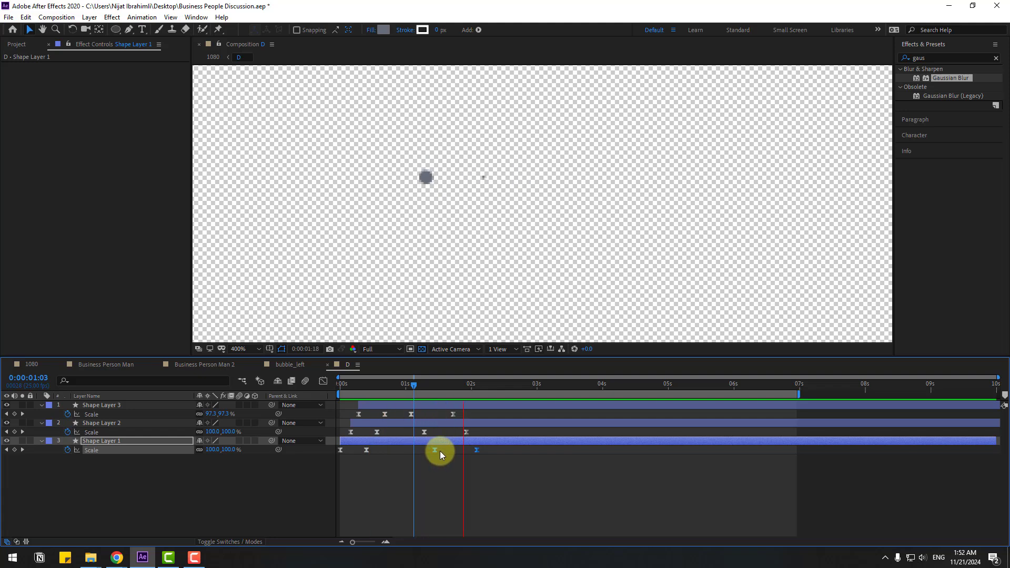
click(472, 386)
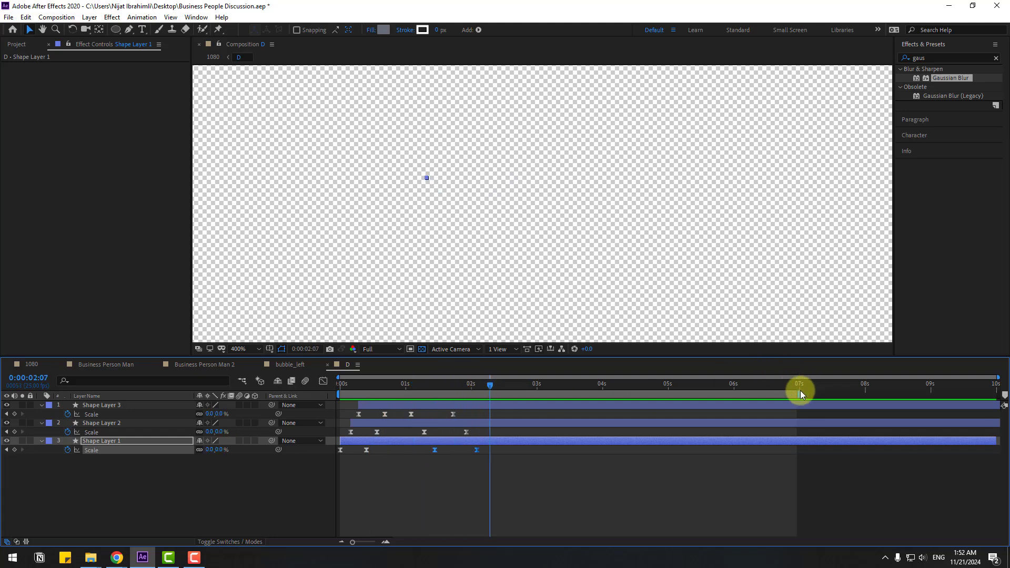
drag(800, 394, 490, 413)
right_click(485, 395)
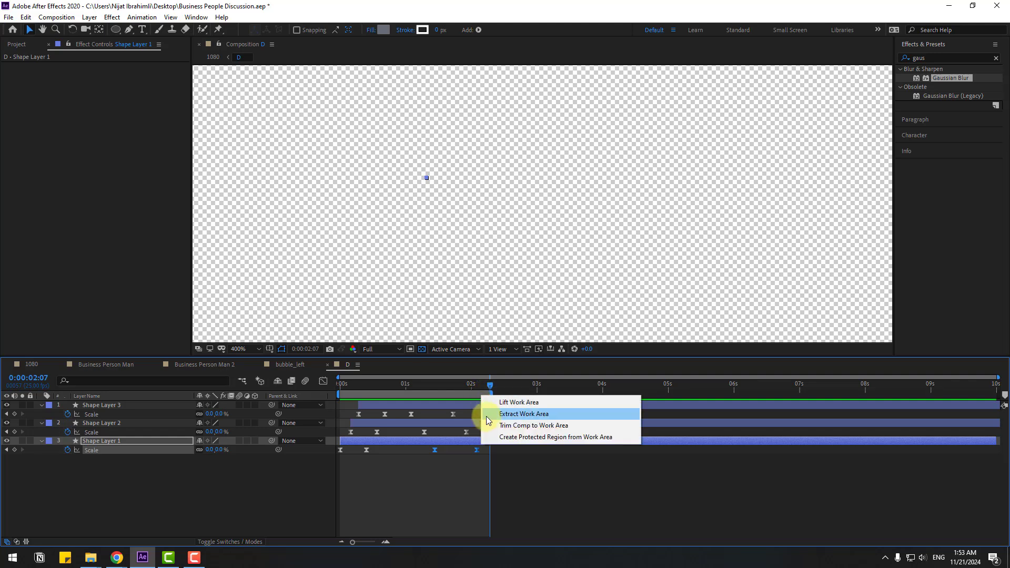
click(488, 424)
Back in the 1080 comp, parent the dots layer D to bubble_left
click(37, 365)
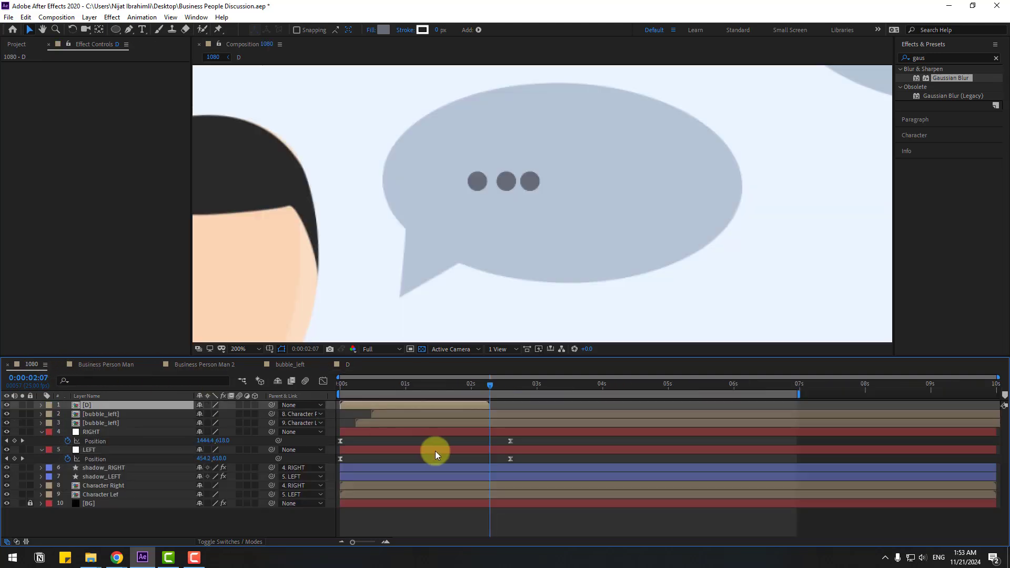
click(138, 408)
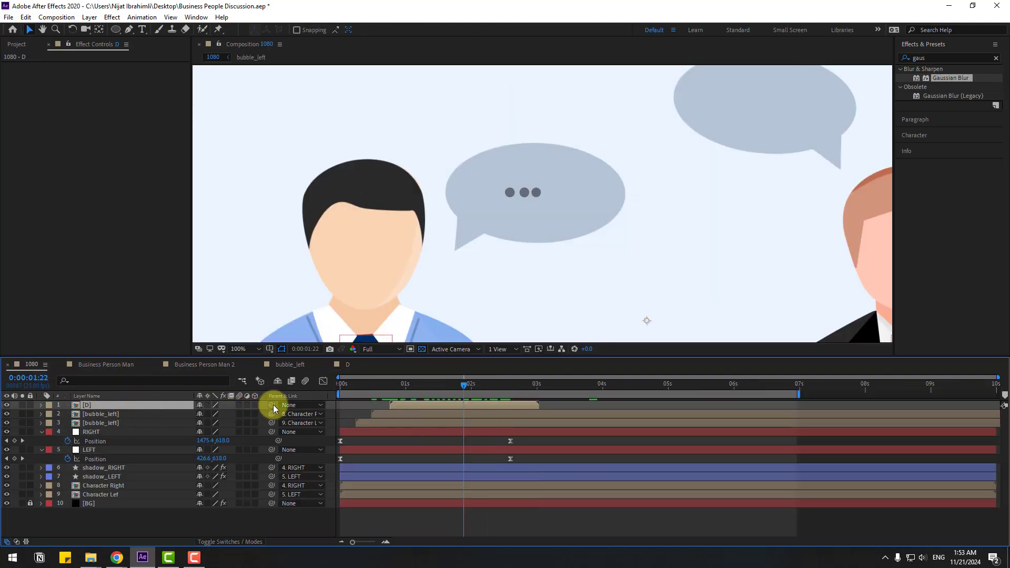
drag(272, 405, 92, 447)
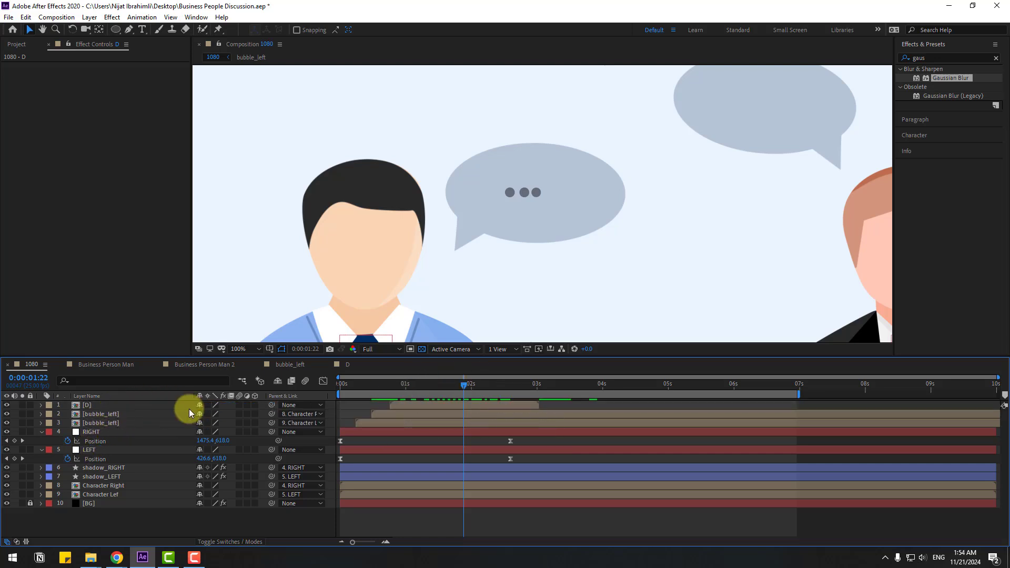
Rename the second bubble layer to bubble_right
click(125, 415)
click(7, 414)
click(6, 414)
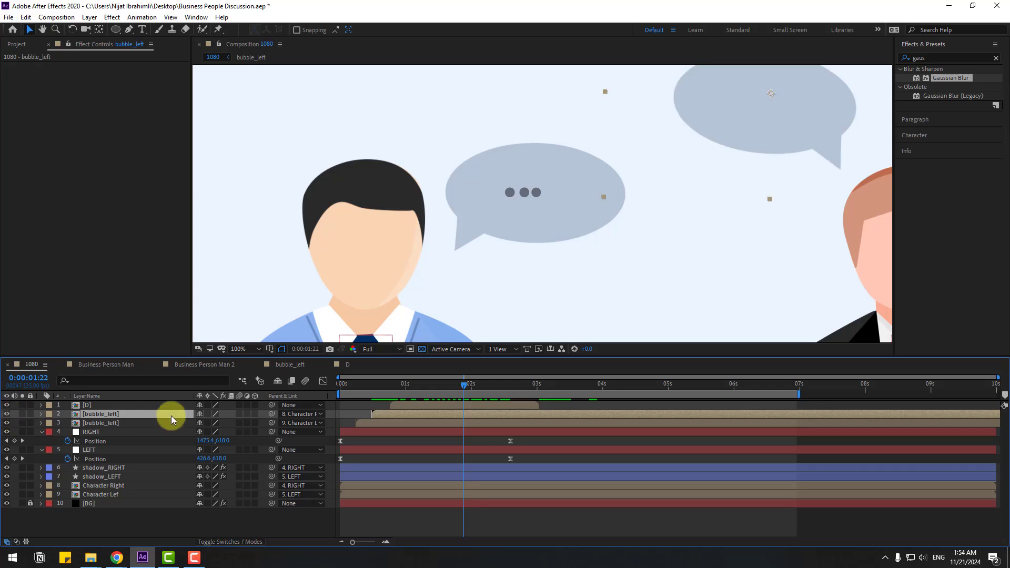
key(Return)
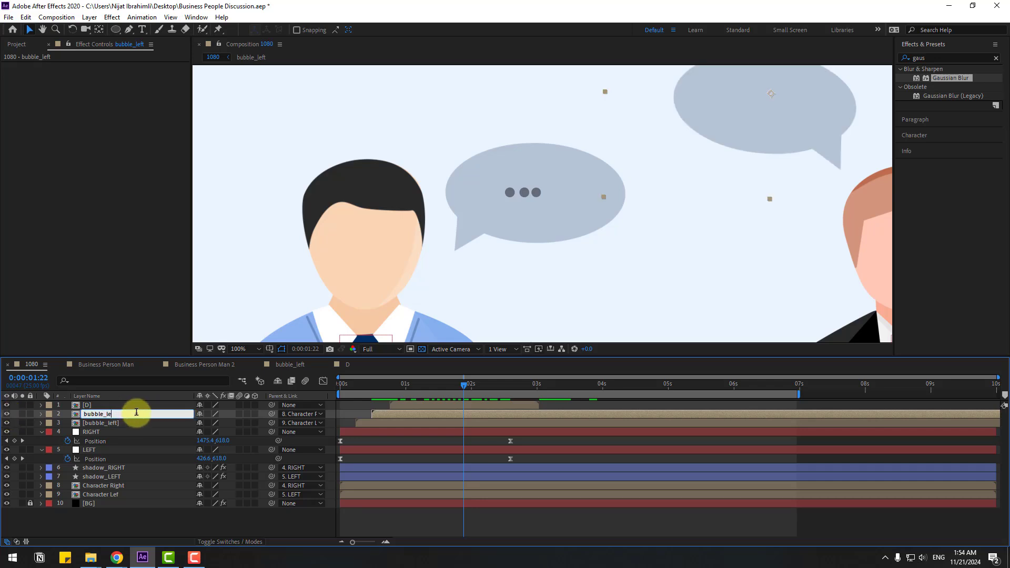
text(bubble_right)
key(Return)
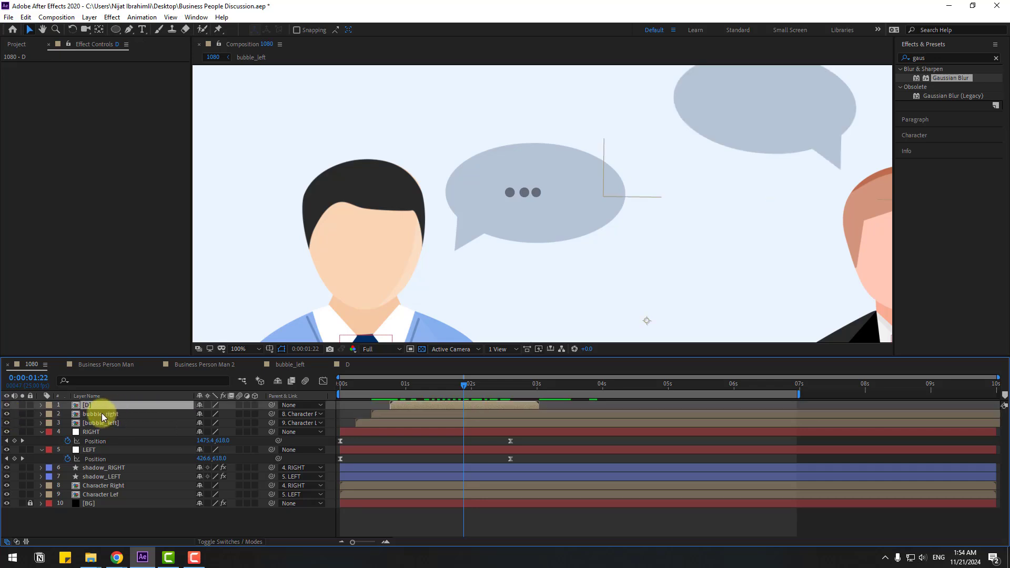
Re-link D to bubble_left and preview the dots popping in from 1 second
click(86, 406)
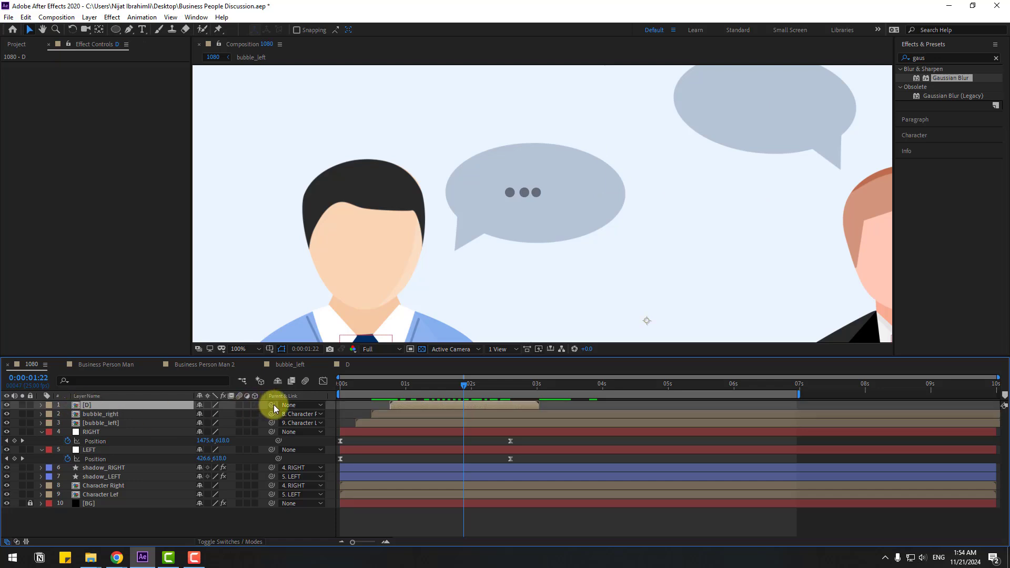
drag(137, 408, 105, 422)
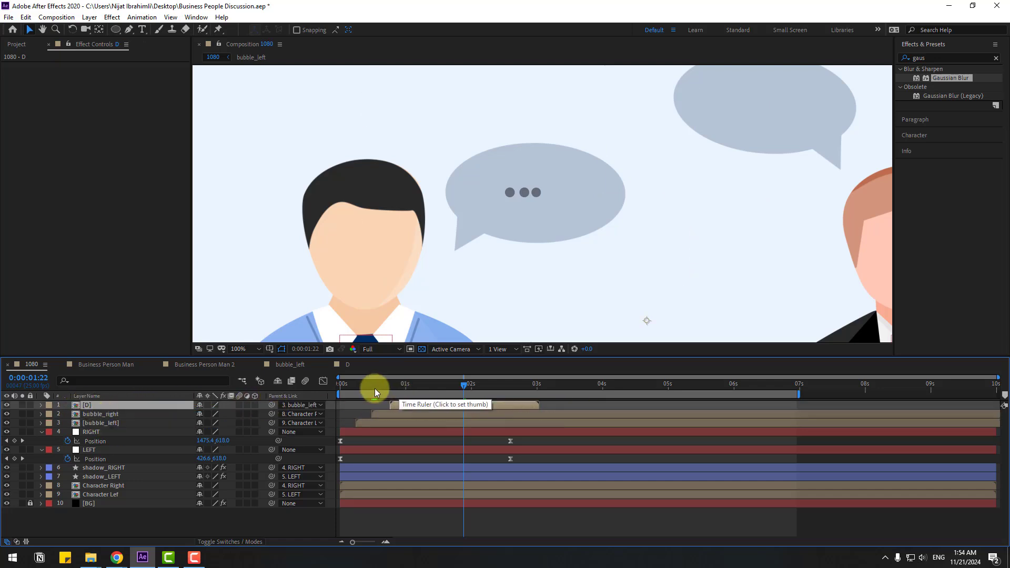
click(406, 387)
drag(413, 388, 479, 381)
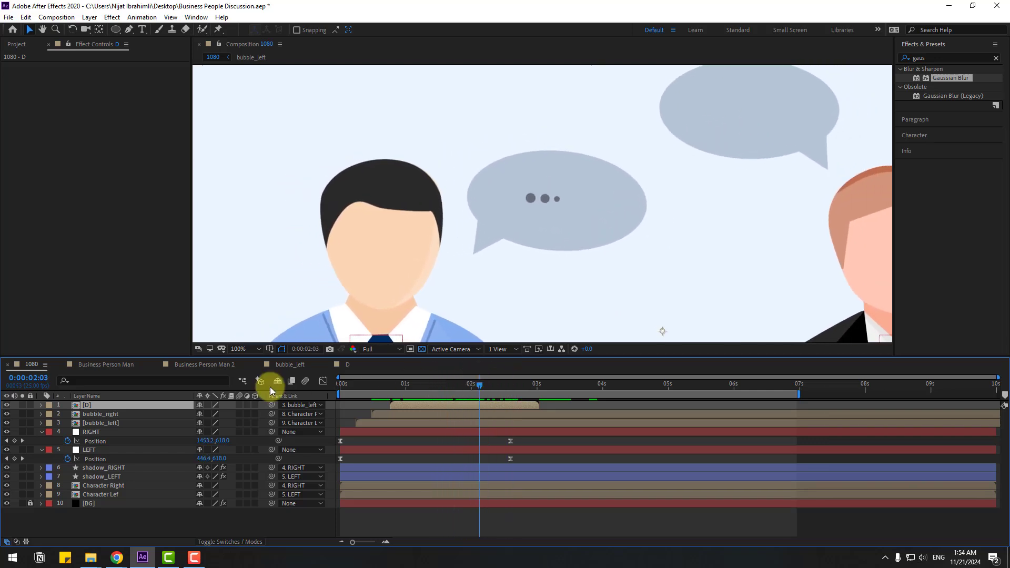
Duplicate D, move the copy into the right bubble, delay it about five frames, and parent it to bubble_right
key(ctrl+d)
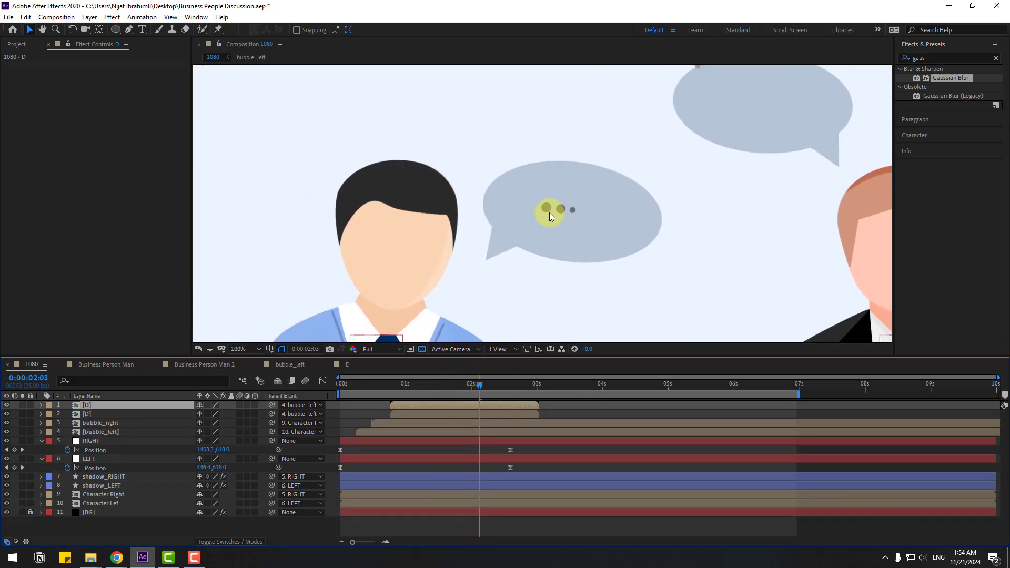
drag(550, 213, 747, 119)
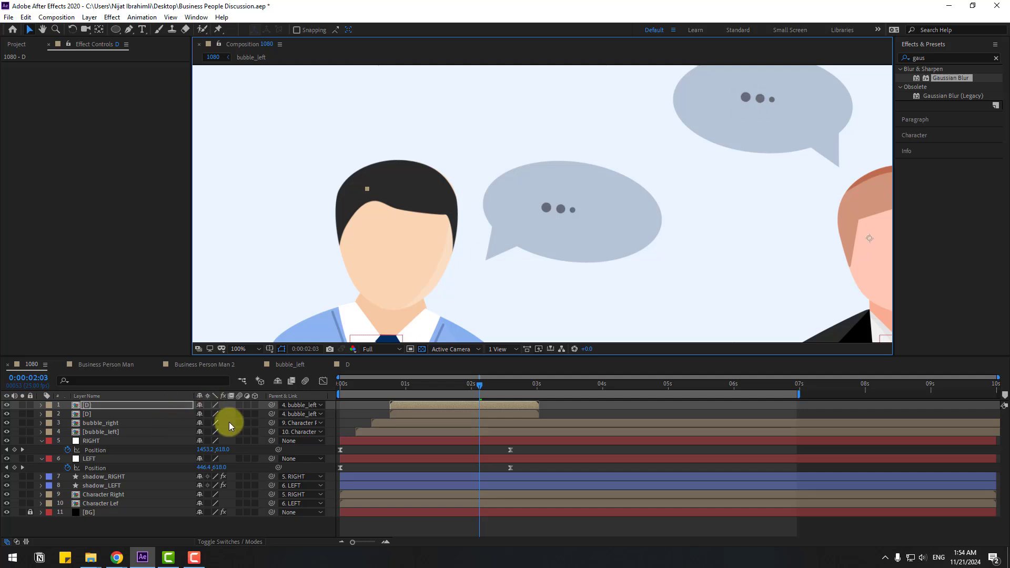
drag(398, 406, 412, 407)
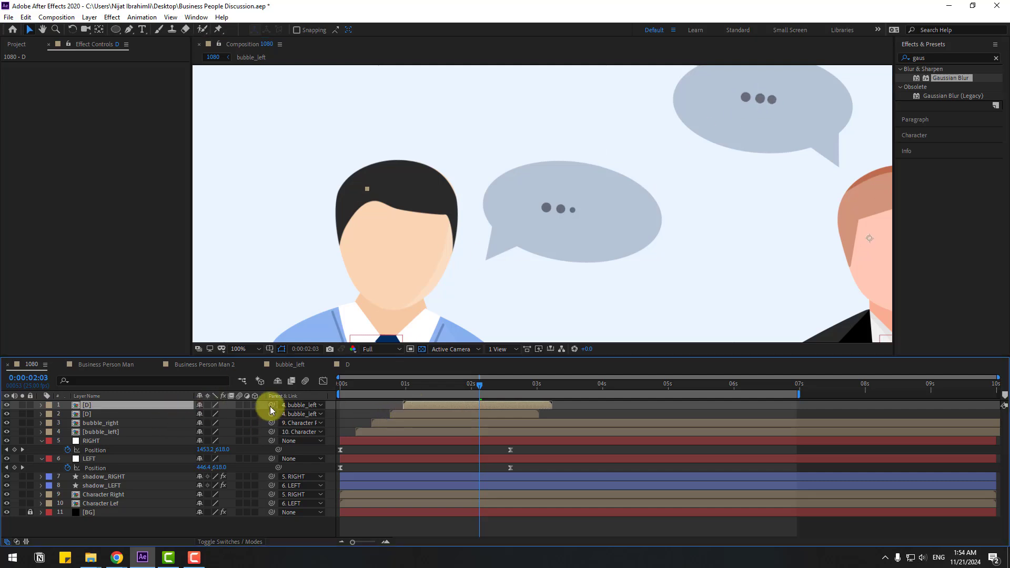
drag(271, 405, 96, 426)
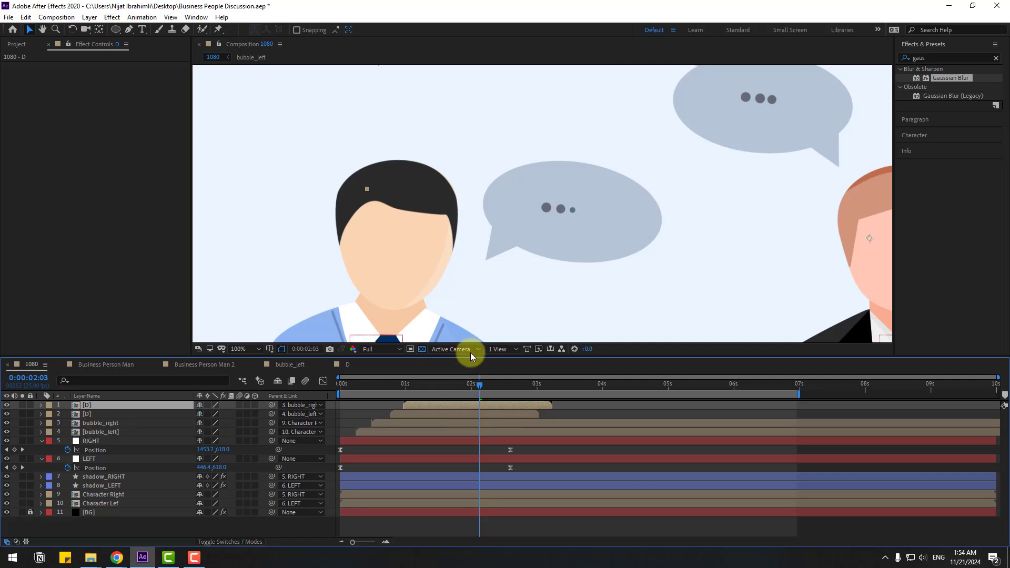